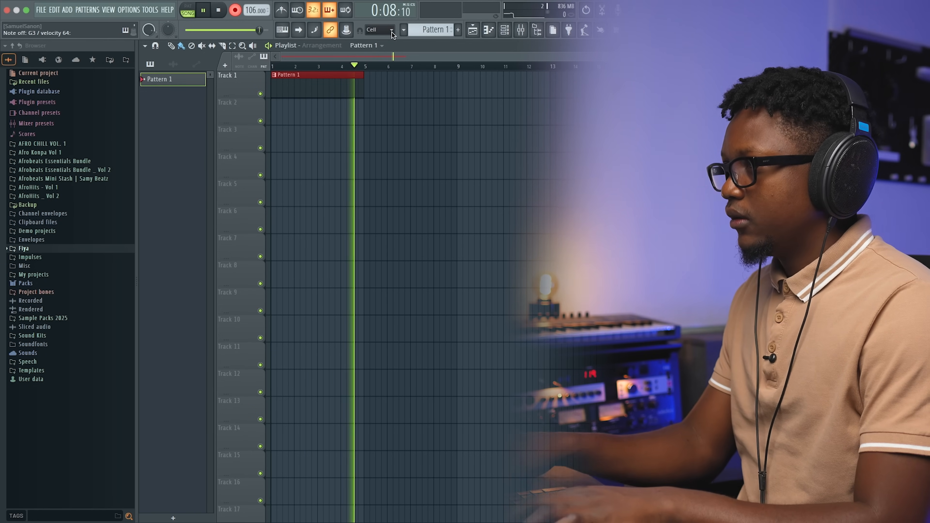
- Stop playback and lower the velocities of the two loudest notes in the bar 2 chord to about 50%
{"action": "key", "text": "space"}
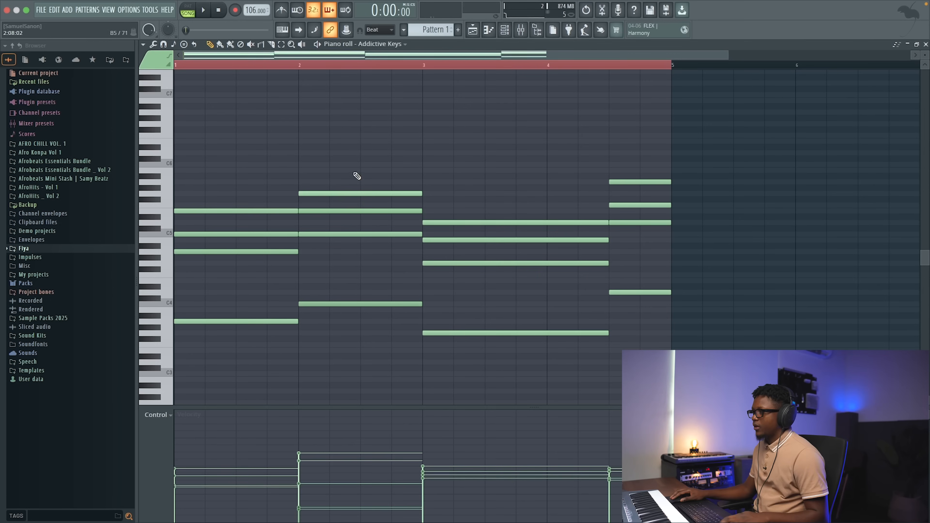
{"action": "left_click", "coordinate": [351, 194]}
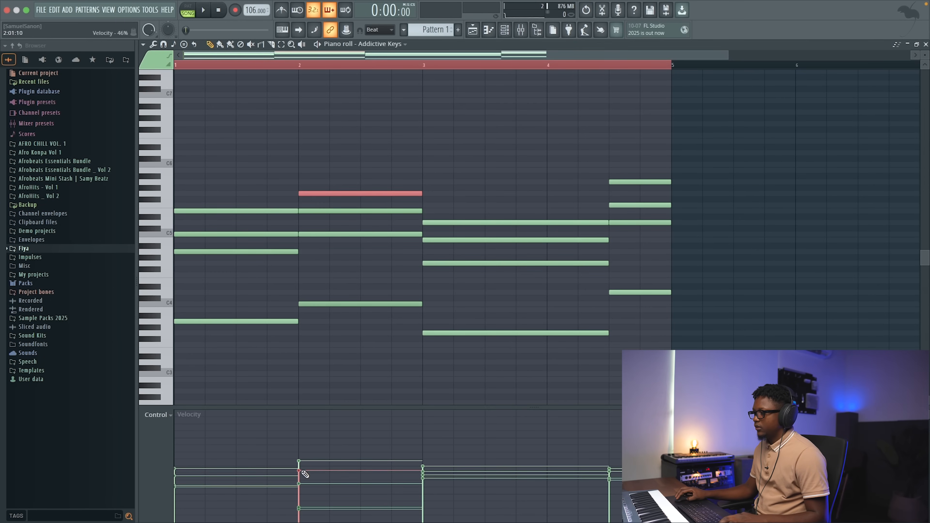
{"action": "left_click", "coordinate": [337, 211]}
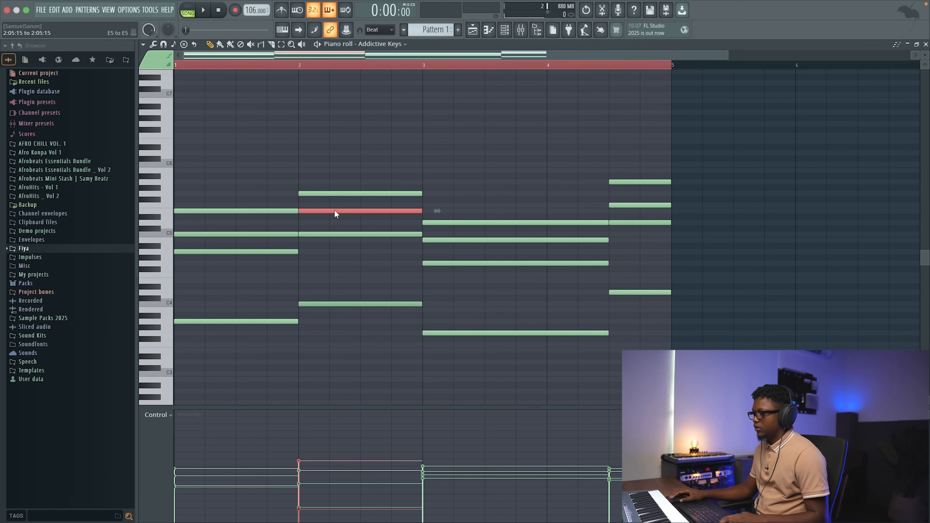
{"action": "left_click", "coordinate": [300, 473]}
- Move the bar 2 chord's top note down one octave and raise its bass note's velocity to about 50%
{"action": "left_click", "coordinate": [354, 399], "text": "ctrl"}
{"action": "left_click_drag", "start_coordinate": [369, 162], "coordinate": [376, 200]}
{"action": "key", "text": "ctrl+Down"}
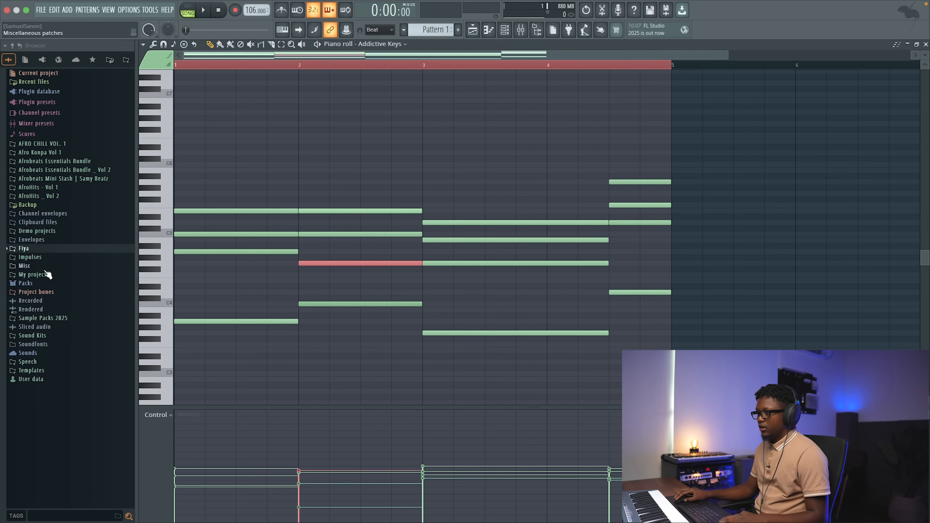
{"action": "left_click_drag", "start_coordinate": [167, 290], "coordinate": [184, 342]}
{"action": "left_click_drag", "start_coordinate": [317, 474], "coordinate": [326, 469]}
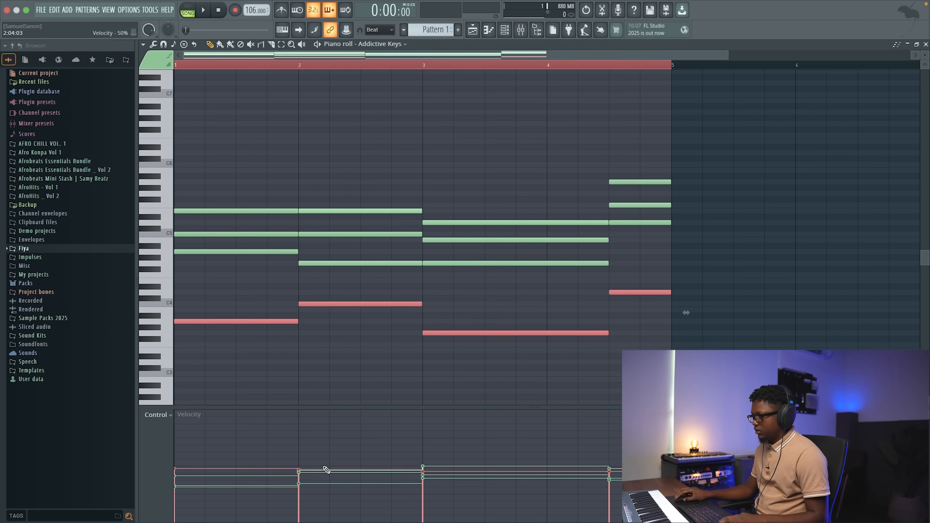
- Move the top two notes of the last chord in bar 4 down one octave and play the progression
{"action": "left_click", "coordinate": [435, 151]}
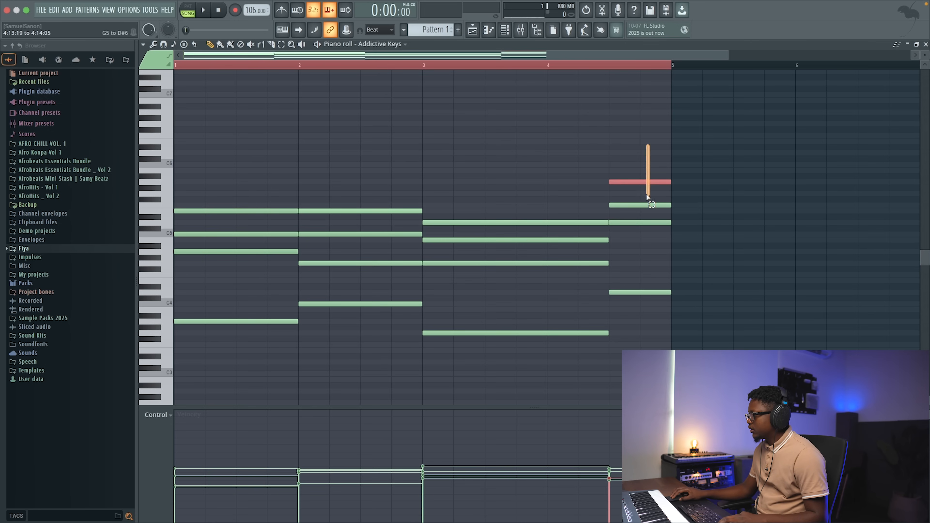
{"action": "key", "text": "ctrl+Down"}
{"action": "key", "text": "space"}
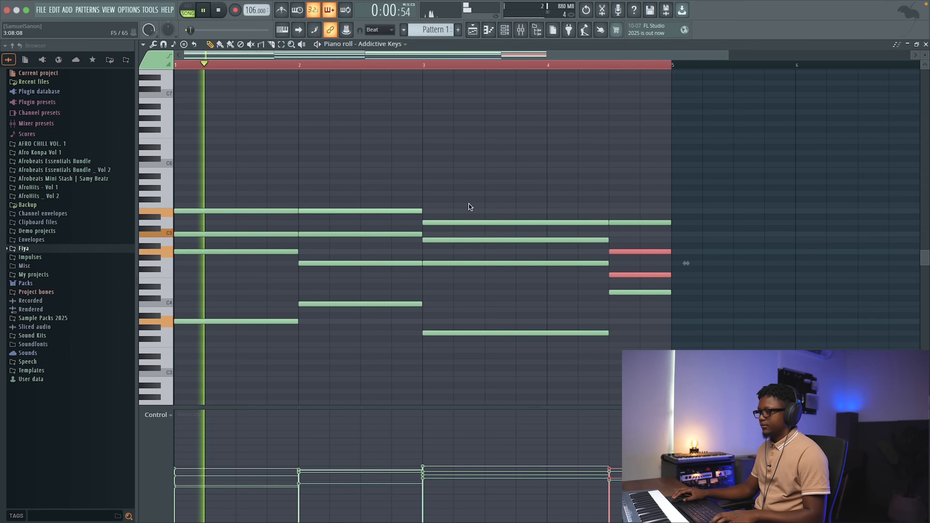
{"action": "left_click", "coordinate": [562, 158]}
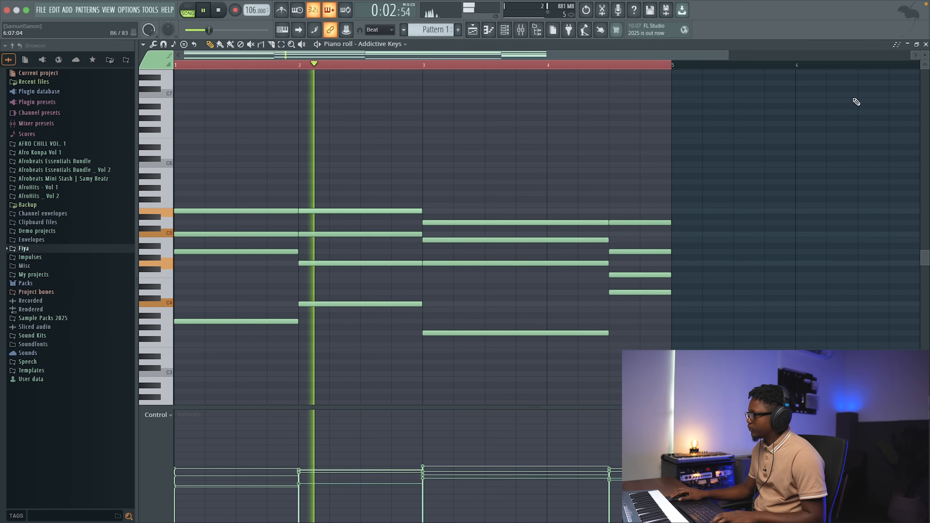
- Close the piano roll and open the channel rack over the playlist
{"action": "left_click", "coordinate": [926, 45]}
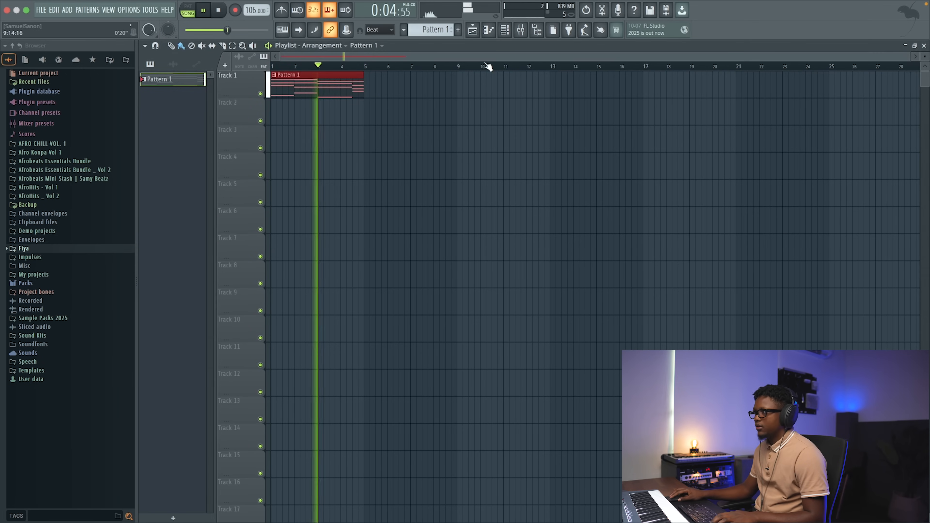
{"action": "scroll", "coordinate": [732, 84], "scroll_direction": "up", "scroll_amount": 4}
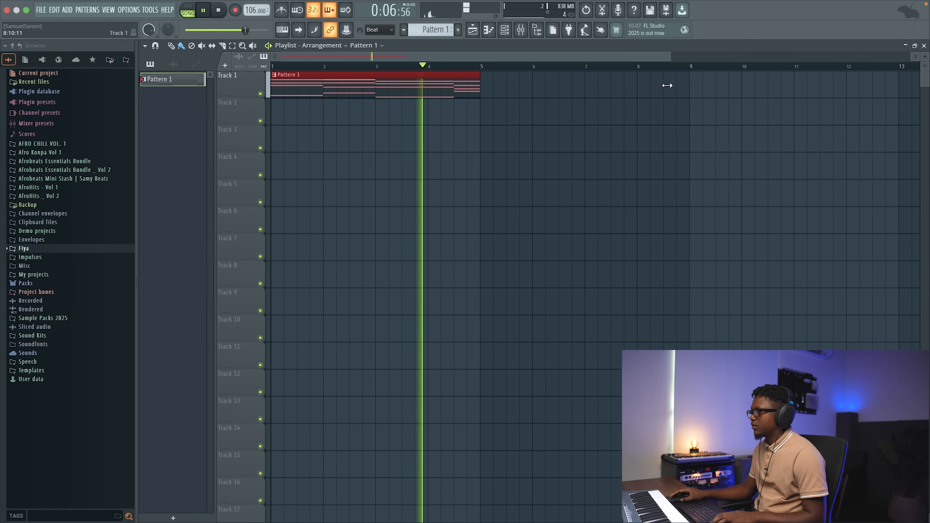
{"action": "left_click", "coordinate": [504, 29]}
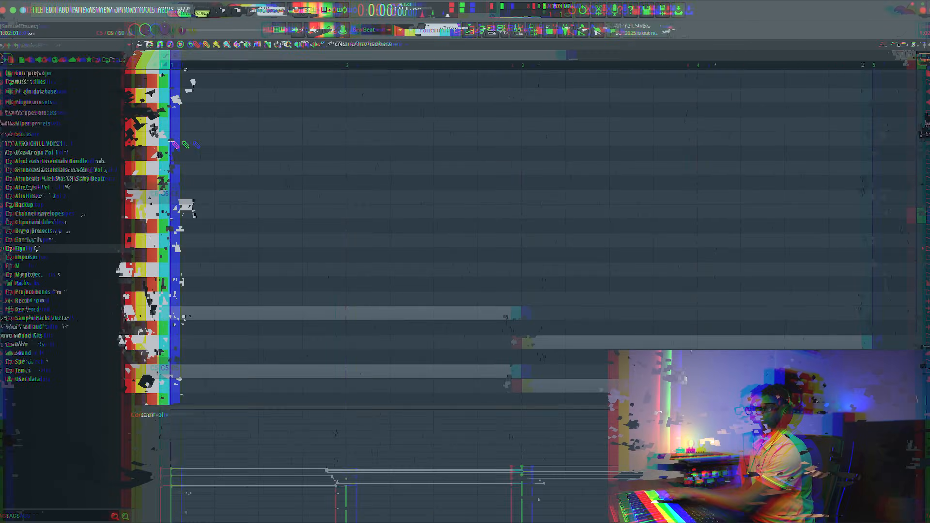
- Place a short D6 note at the start of bar 1 and an E6 note on beat 2 for Omnisphere, auditioning each
{"action": "left_click", "coordinate": [177, 115]}
{"action": "key", "text": "space"}
{"action": "key", "text": "space"}
{"action": "key", "text": "space"}
{"action": "left_click", "coordinate": [262, 85]}
{"action": "key", "text": "space"}
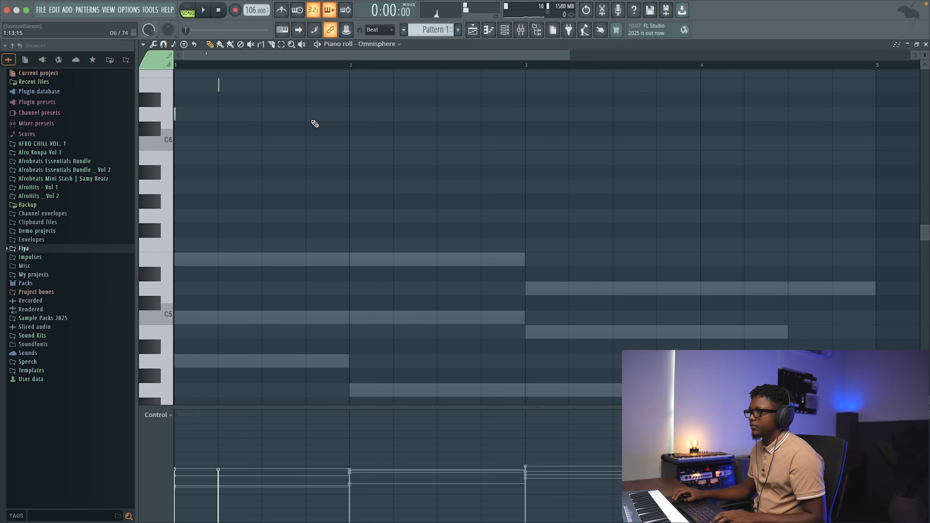
- Add a short note on beat 4 of bar 1, lower it to B5 and play it back
{"action": "left_click", "coordinate": [311, 143]}
{"action": "left_click_drag", "start_coordinate": [306, 146], "coordinate": [308, 167]}
{"action": "key", "text": "space"}
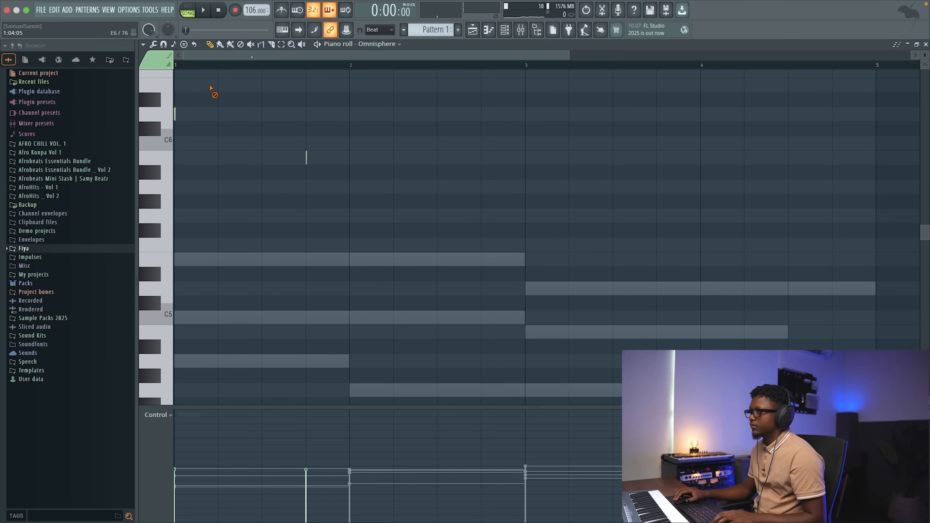
- Set the snap to Cell and place a short E6 note halfway between beats 2 and 3 of bar 1
{"action": "left_click", "coordinate": [379, 33]}
{"action": "left_click", "coordinate": [377, 55]}
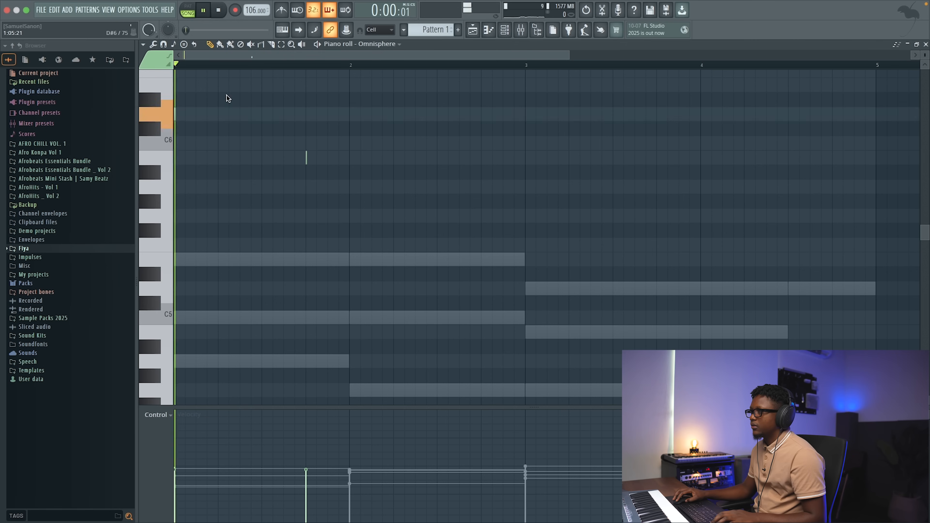
{"action": "left_click_drag", "start_coordinate": [229, 87], "coordinate": [241, 85]}
{"action": "key", "text": "space"}
- Move the B5 note to the last step of bar 1, lower it to A5 and listen to the melody
{"action": "left_click_drag", "start_coordinate": [307, 157], "coordinate": [331, 155]}
{"action": "key", "text": "space"}
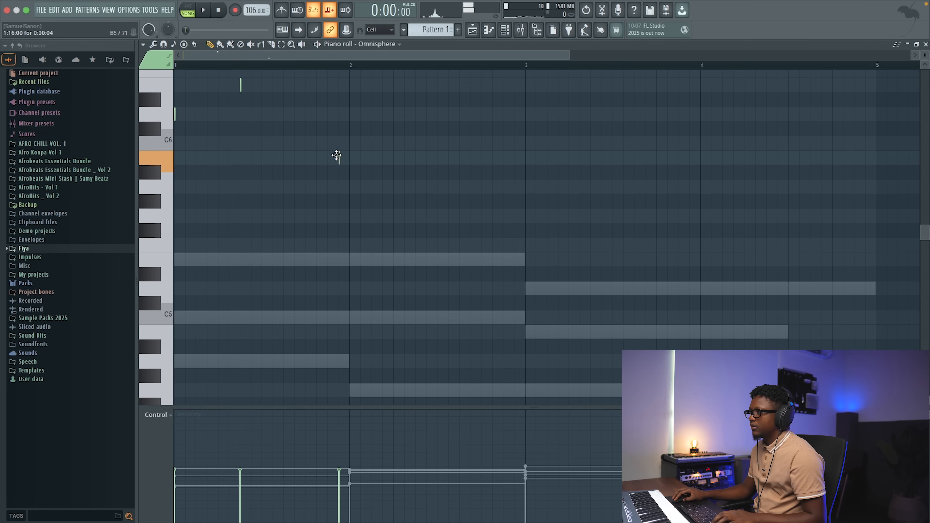
{"action": "left_click_drag", "start_coordinate": [339, 155], "coordinate": [339, 180]}
{"action": "key", "text": "space"}
{"action": "scroll", "coordinate": [507, 120], "scroll_direction": "down", "scroll_amount": 2}
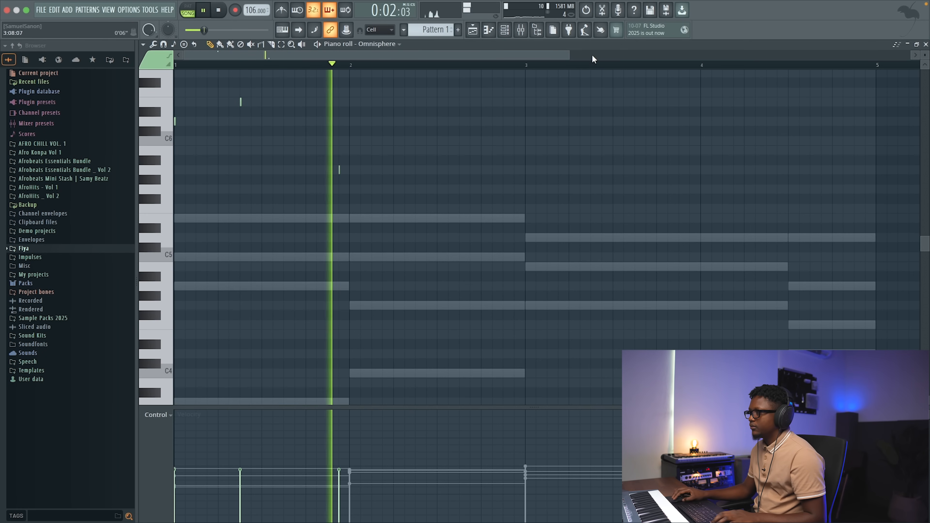
{"action": "key", "text": "space"}
- Duplicate the melody of bars 1–2 into bars 3–4, raise the copy's last note to B5 and close the piano roll
{"action": "left_click_drag", "start_coordinate": [531, 66], "coordinate": [2, 68]}
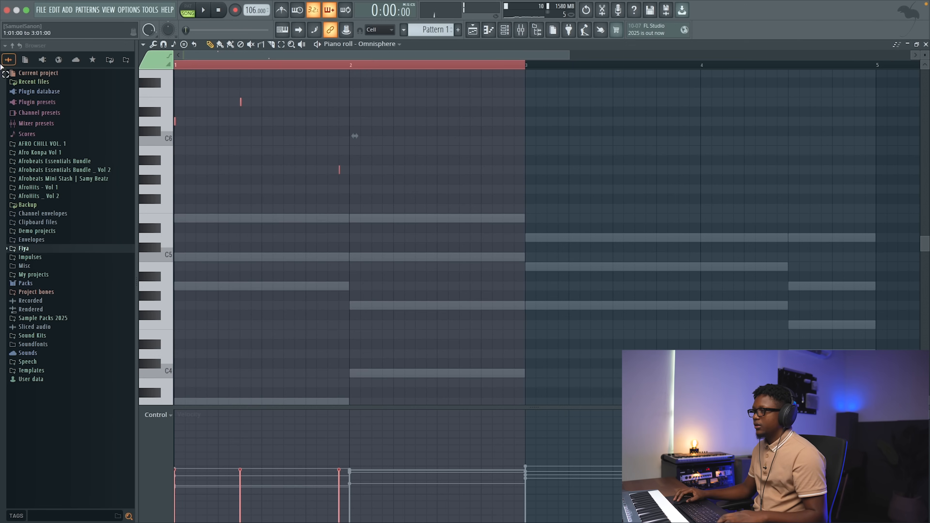
{"action": "key", "text": "ctrl+b"}
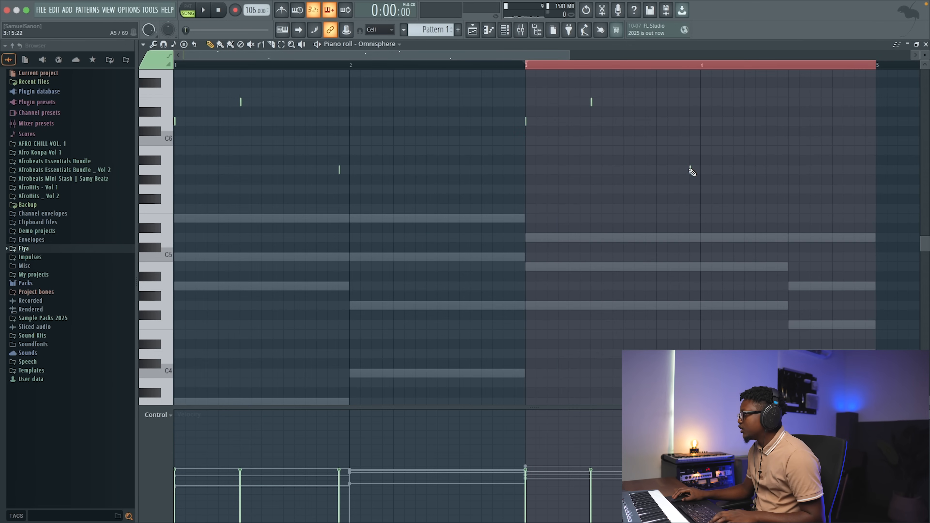
{"action": "left_click", "coordinate": [690, 149]}
{"action": "key", "text": "space"}
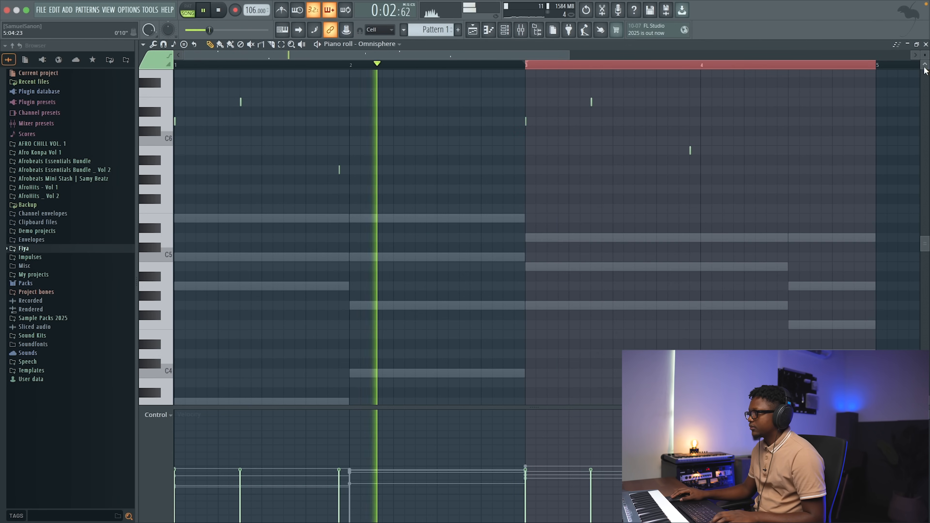
{"action": "left_click", "coordinate": [926, 45]}
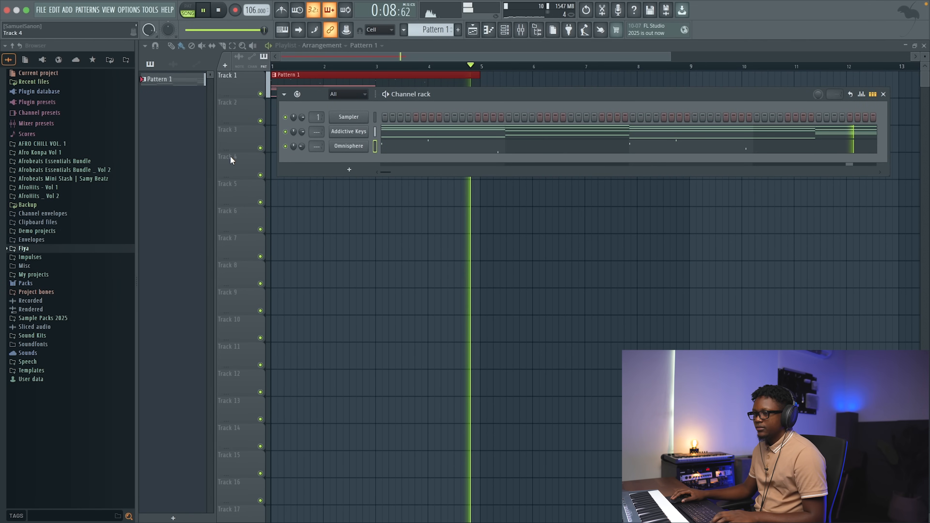
- Load the Bitter Resentment patch in the second Omnisphere and audition it with the pattern
{"action": "scroll", "coordinate": [230, 158], "scroll_direction": "down", "scroll_amount": 1}
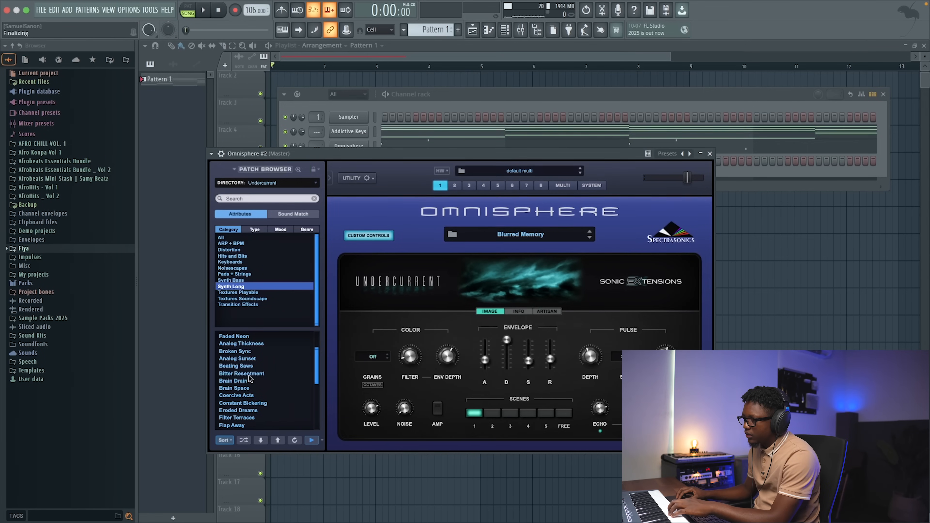
{"action": "left_click", "coordinate": [253, 380]}
{"action": "left_click", "coordinate": [254, 374]}
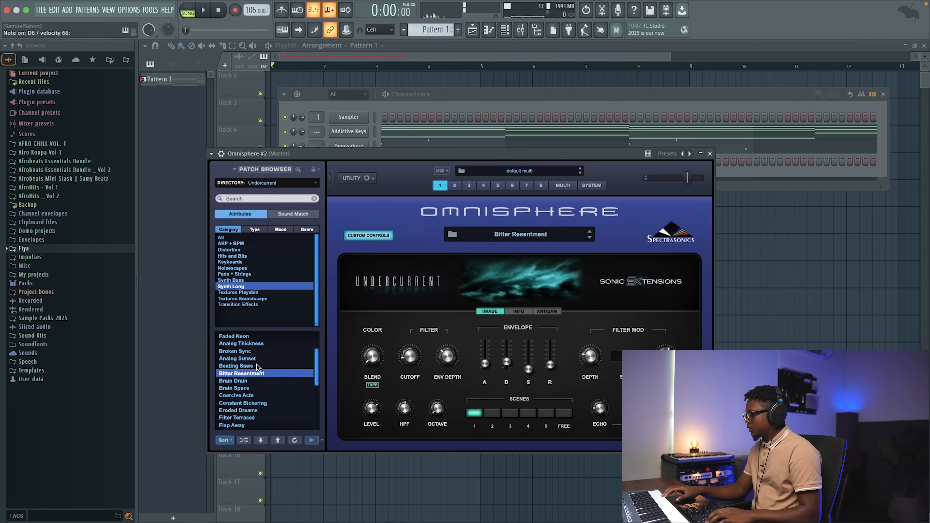
{"action": "key", "text": "space"}
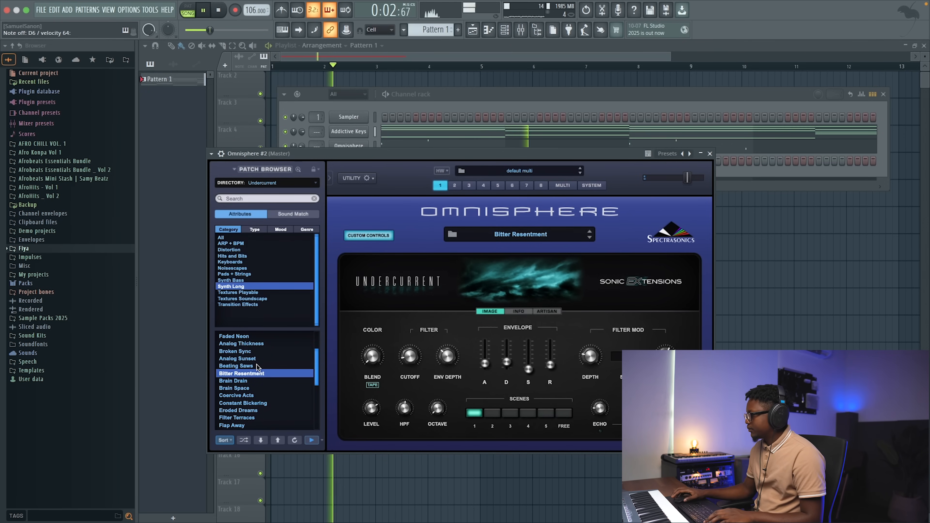
{"action": "key", "text": "space"}
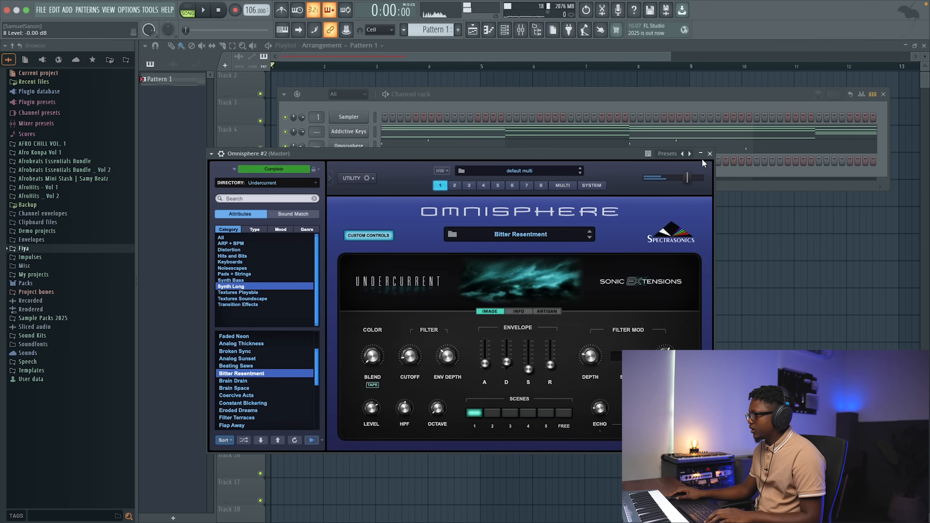
- Close the Omnisphere window, open the second Omnisphere channel's piano roll and play the pattern
{"action": "left_click", "coordinate": [709, 153]}
{"action": "right_click", "coordinate": [357, 163]}
{"action": "left_click", "coordinate": [388, 162]}
{"action": "key", "text": "space"}
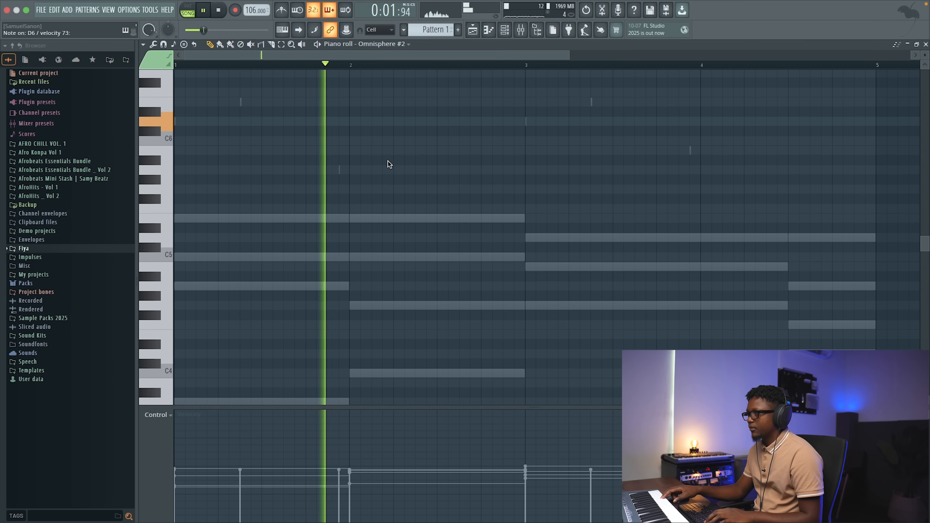
{"action": "key", "text": "space"}
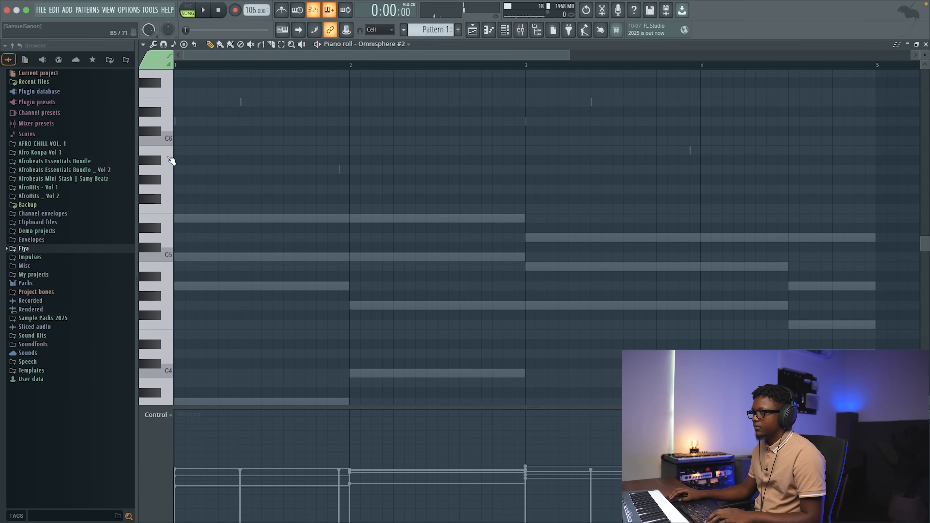
- Draw a D6 note starting on step 11 of bar 1 and lengthen it into bar 2
{"action": "key", "text": "space"}
{"action": "left_click", "coordinate": [287, 122]}
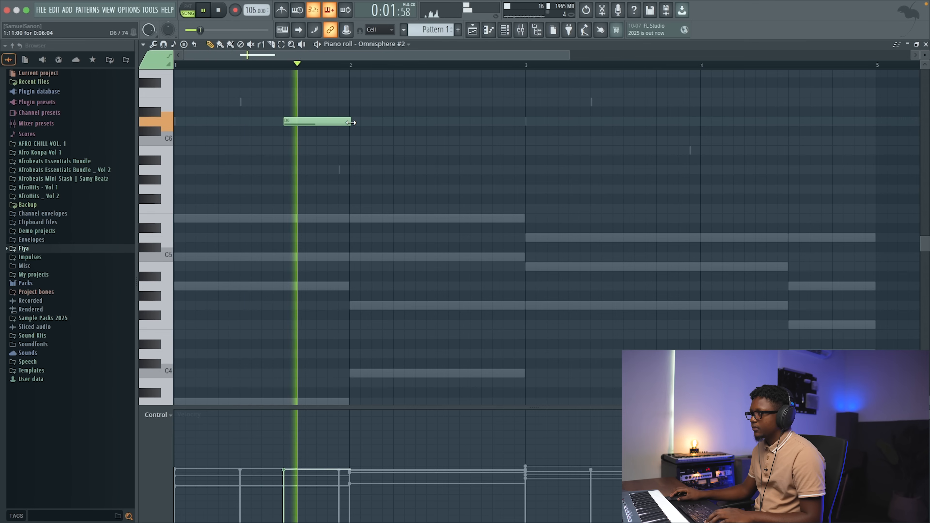
{"action": "left_click_drag", "start_coordinate": [350, 123], "coordinate": [383, 122]}
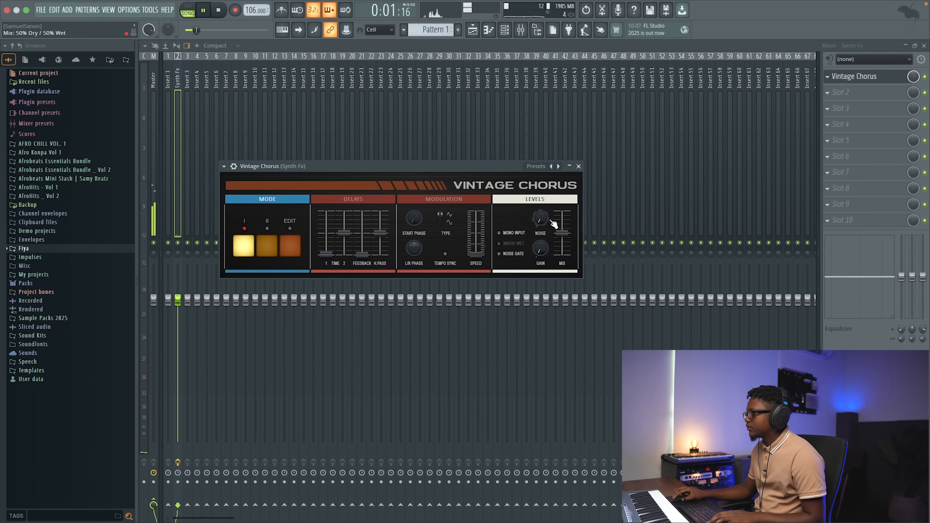
- Add Fruity Delay 3 to slot 2 of the Synth Fx mixer track
{"action": "left_click", "coordinate": [834, 96]}
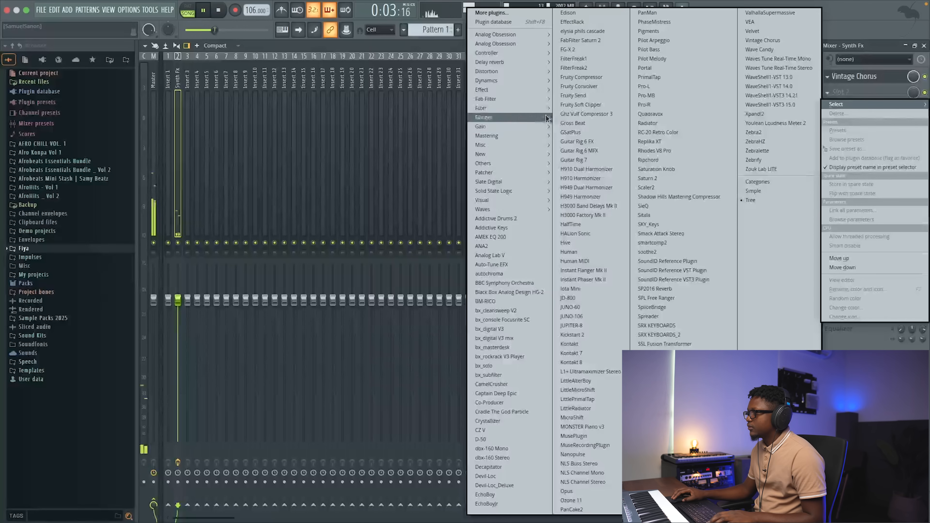
{"action": "mouse_move", "coordinate": [492, 64]}
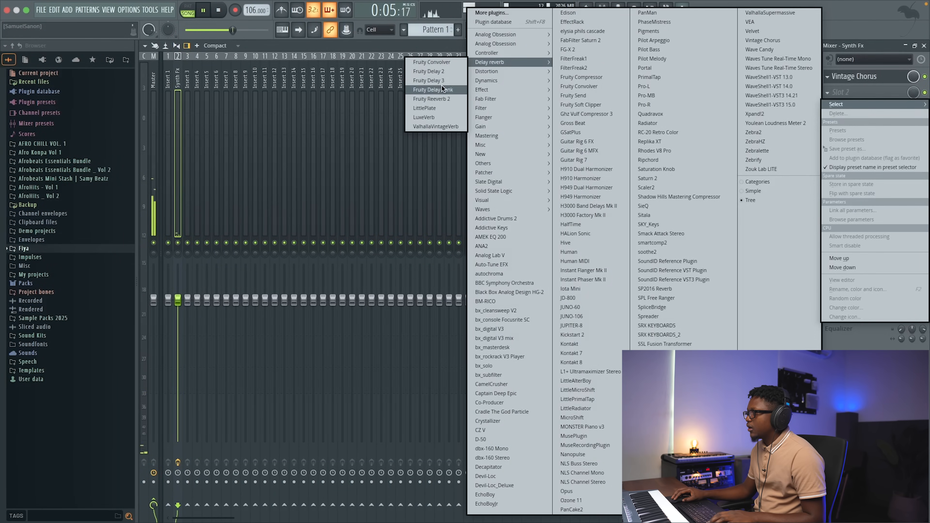
{"action": "left_click", "coordinate": [440, 81]}
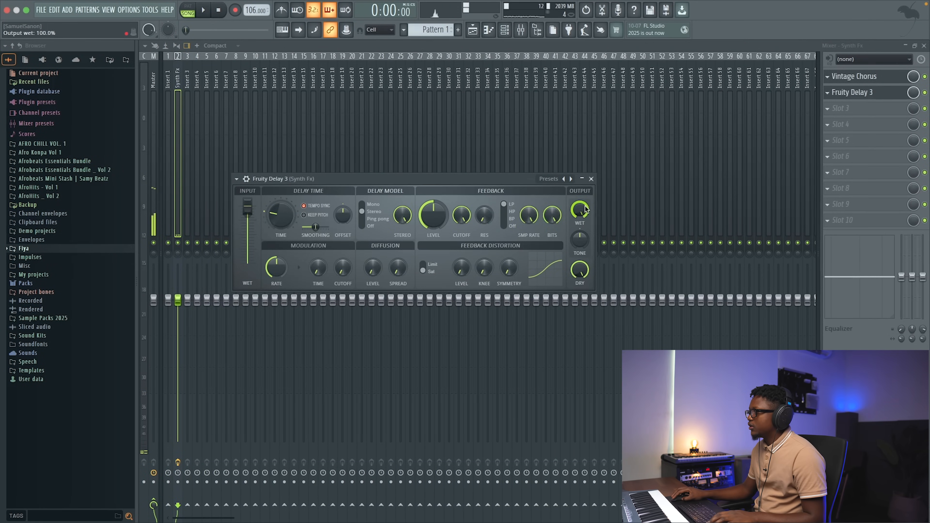
- Lower Fruity Delay 3's wet output, use the Ping pong delay model and lengthen the delay time during playback
{"action": "left_click_drag", "start_coordinate": [579, 210], "coordinate": [579, 224]}
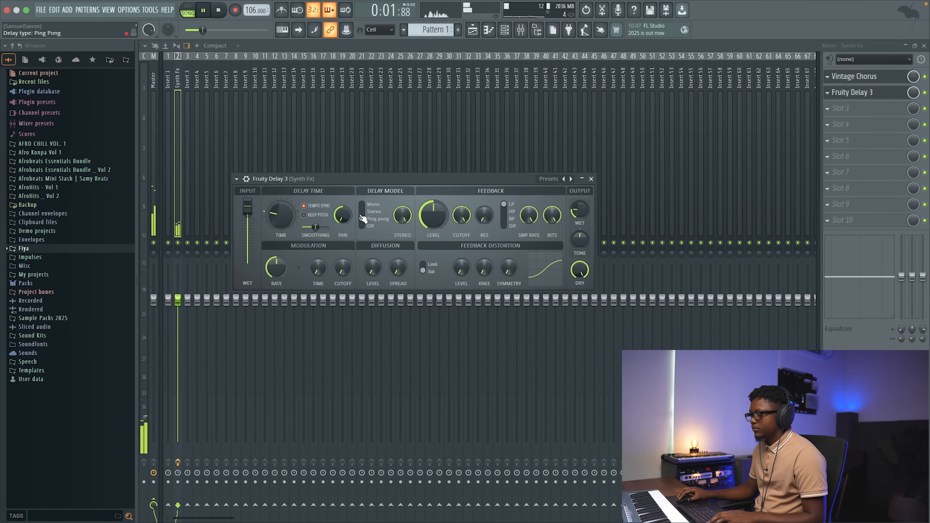
{"action": "key", "text": "space"}
{"action": "left_click_drag", "start_coordinate": [280, 214], "coordinate": [280, 207]}
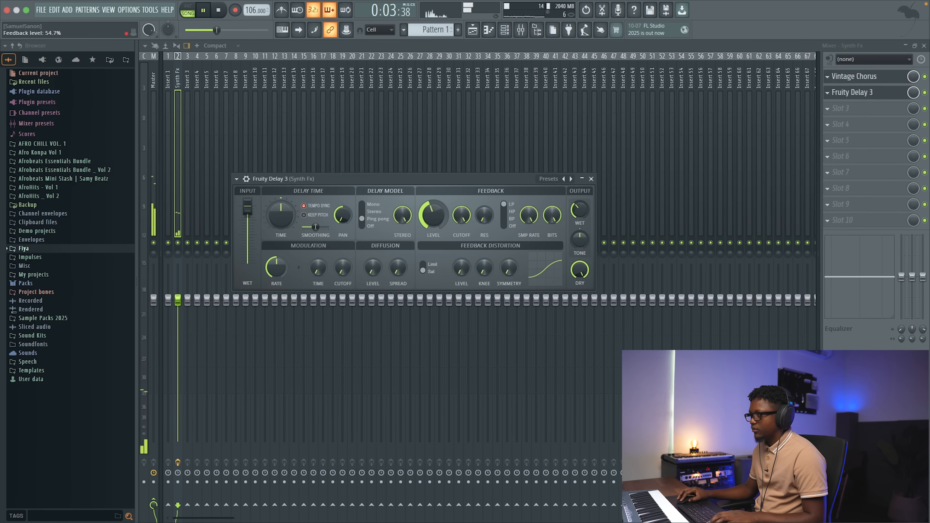
- Move Fruity Delay 3 to slot 4 and add Fruity Reeverb 2 to slot 2 of the Synth Fx track
{"action": "left_click", "coordinate": [591, 179]}
{"action": "left_click_drag", "start_coordinate": [852, 96], "coordinate": [852, 124]}
{"action": "left_click", "coordinate": [830, 94]}
{"action": "mouse_move", "coordinate": [512, 62]}
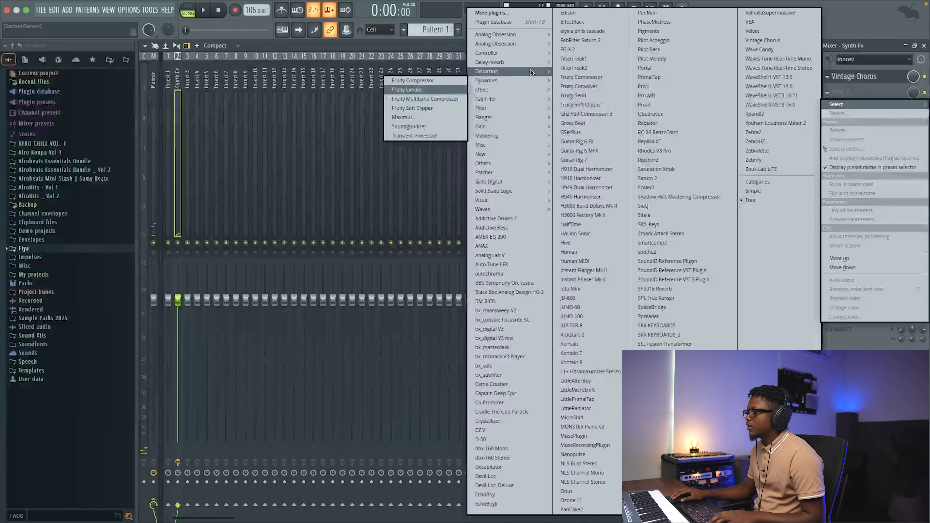
{"action": "left_click", "coordinate": [431, 98]}
{"action": "key", "text": "space"}
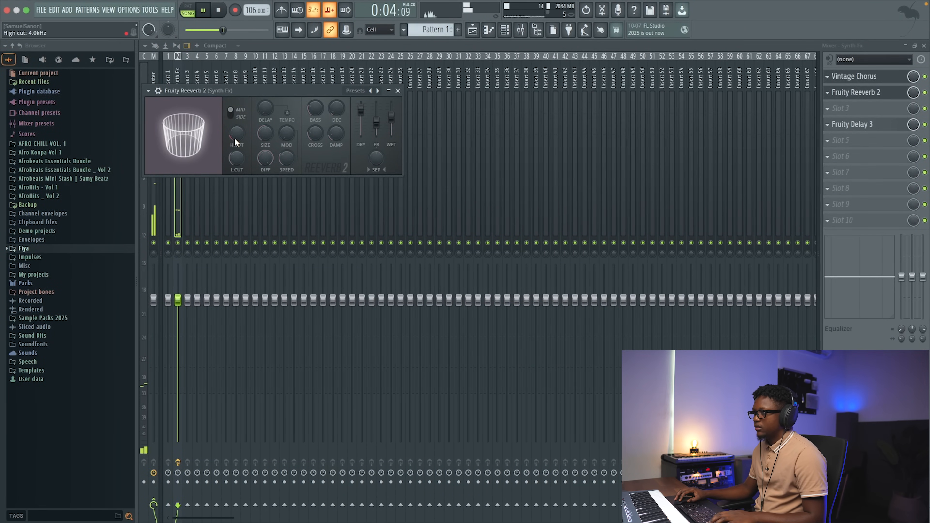
- Replace Fruity Reeverb 2 in slot 2 of the Synth Fx mixer track with LittlePlate
{"action": "key", "text": "space"}
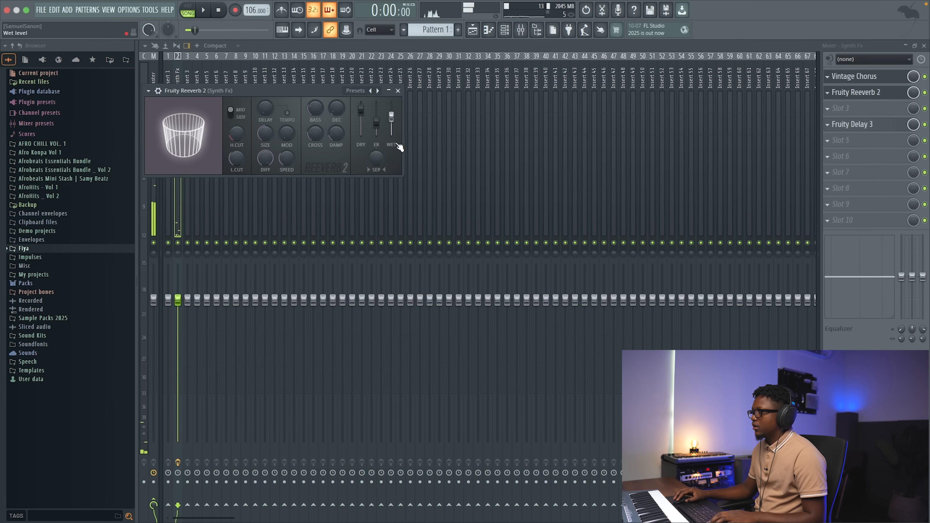
{"action": "left_click", "coordinate": [828, 92]}
{"action": "mouse_move", "coordinate": [856, 105]}
{"action": "mouse_move", "coordinate": [482, 55]}
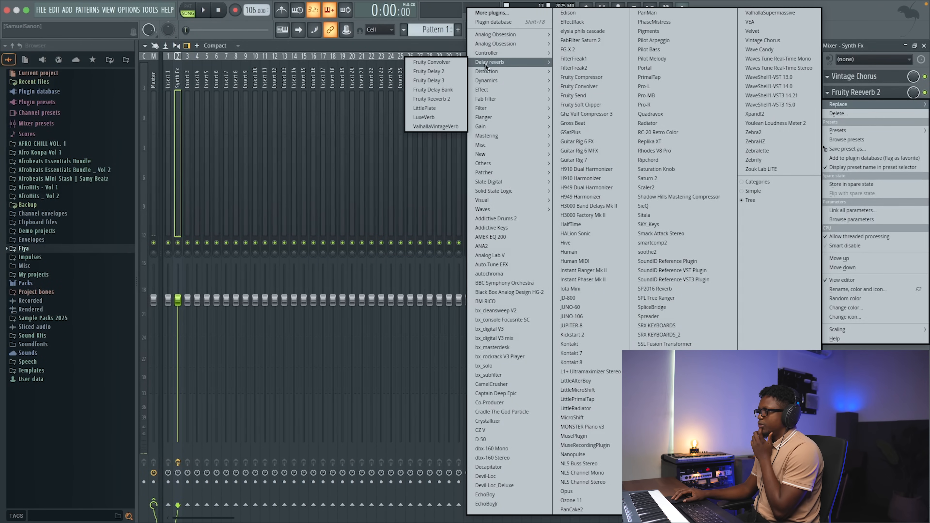
{"action": "left_click", "coordinate": [426, 108]}
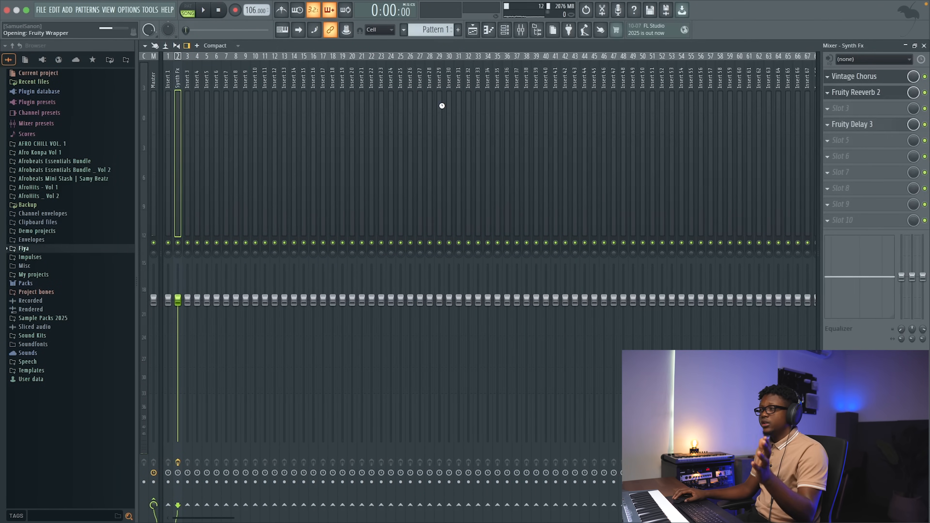
- Shorten LittlePlate's decay, and close the reverb and the mixer
{"action": "left_click_drag", "start_coordinate": [337, 167], "coordinate": [337, 186]}
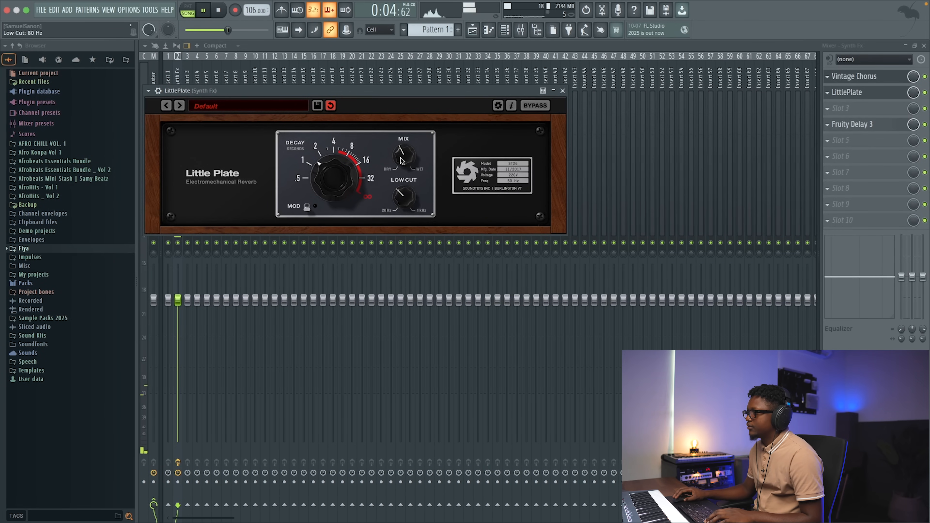
{"action": "left_click", "coordinate": [563, 90]}
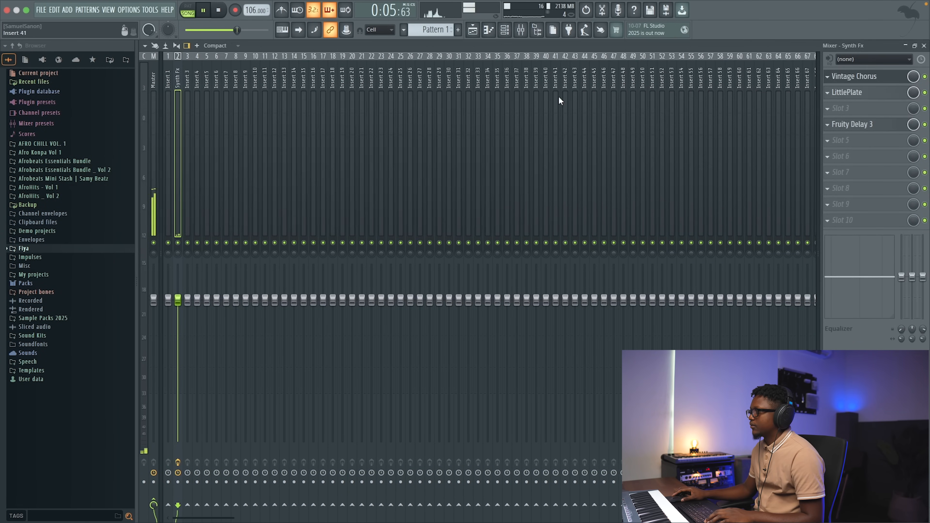
{"action": "left_click", "coordinate": [923, 46]}
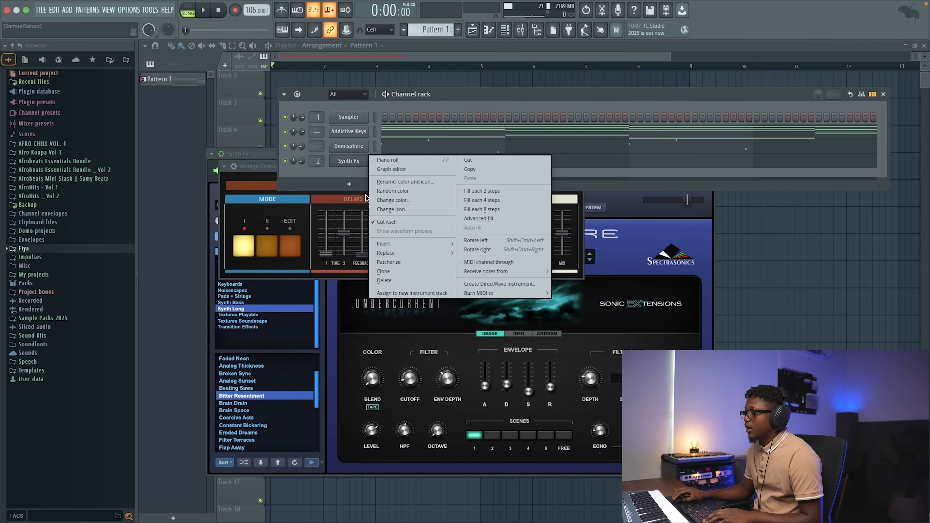
- Clone the Synth Fx channel and narrow the clone's Omnisphere patches to the Undercurrent library's Synth Long category
{"action": "left_click", "coordinate": [384, 272]}
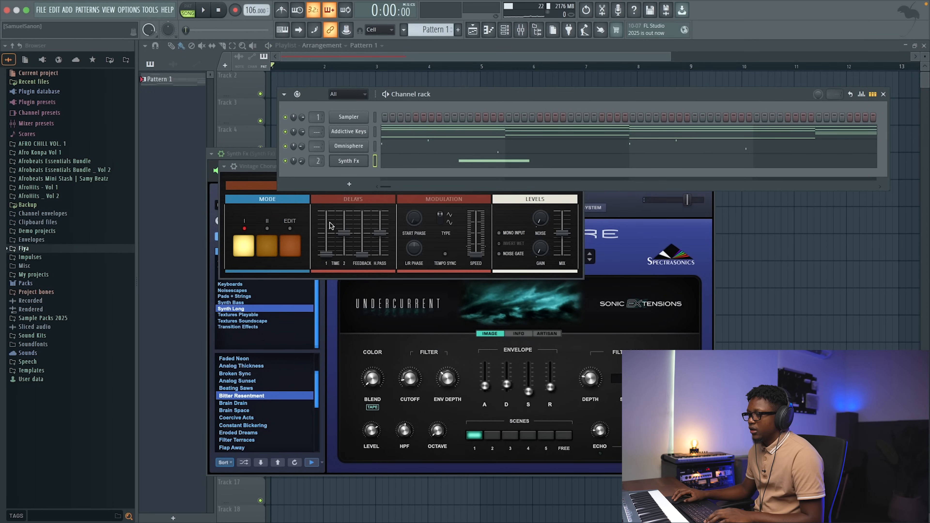
{"action": "left_click", "coordinate": [299, 197]}
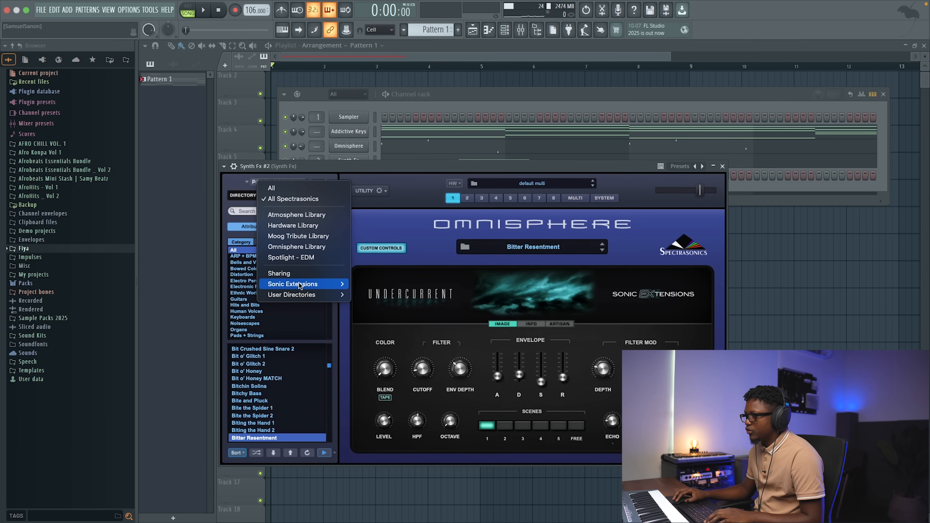
{"action": "mouse_move", "coordinate": [311, 284]}
{"action": "left_click", "coordinate": [382, 296]}
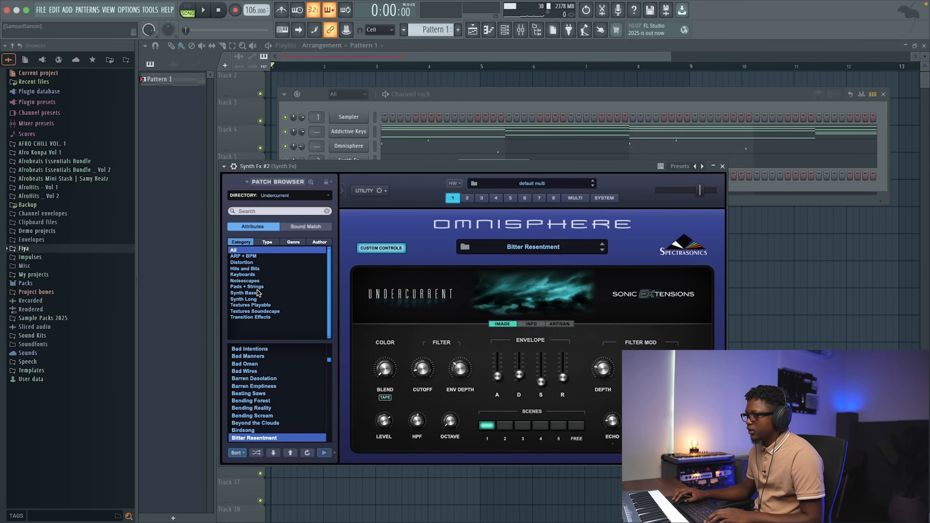
{"action": "left_click", "coordinate": [249, 299]}
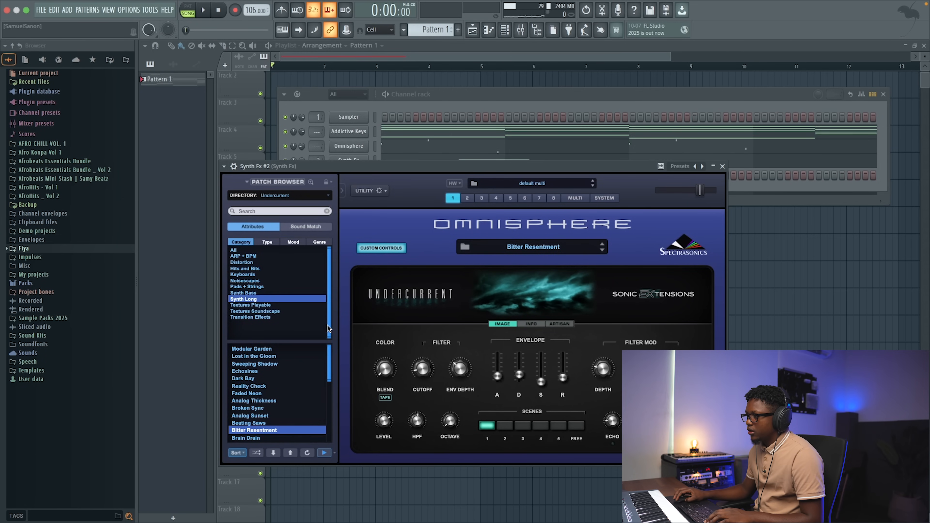
- Load the Hold to Feed patch in Synth Fx #2 and switch it to scene 2
{"action": "left_click_drag", "start_coordinate": [328, 356], "coordinate": [329, 391]}
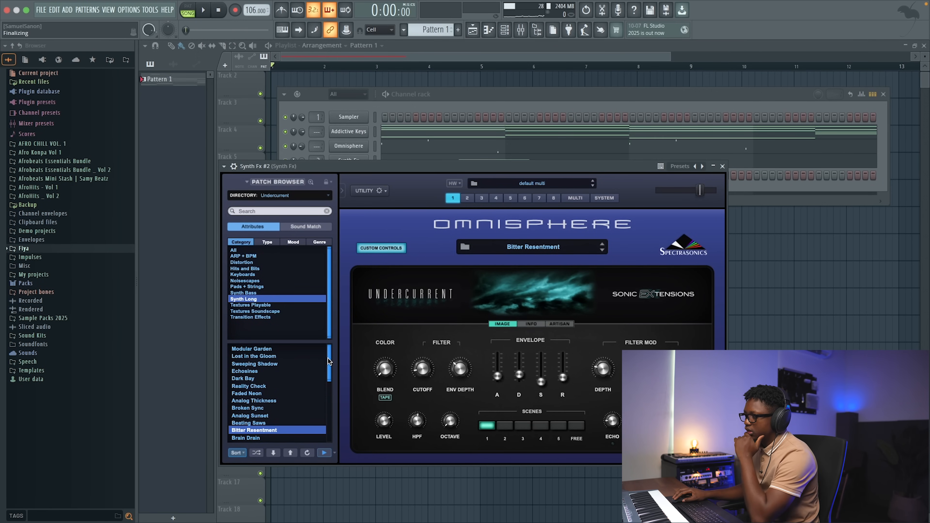
{"action": "left_click_drag", "start_coordinate": [329, 350], "coordinate": [325, 386]}
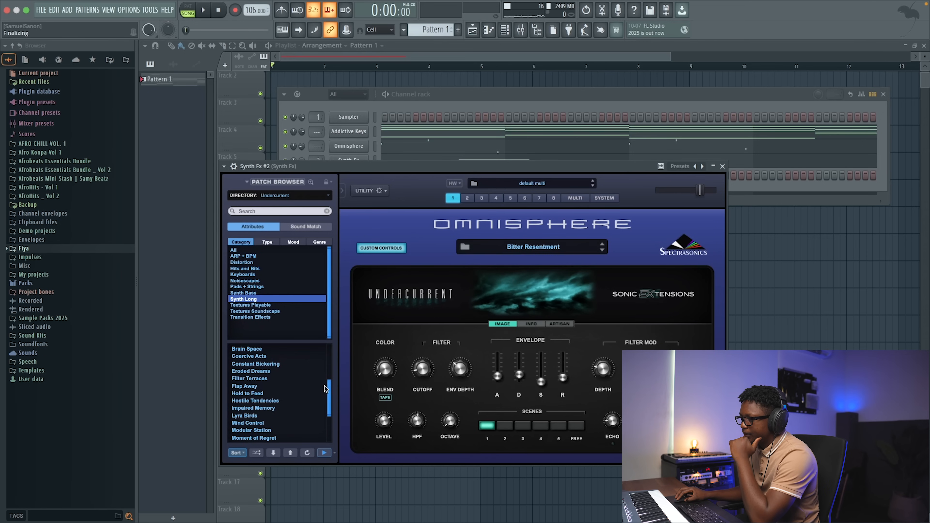
{"action": "left_click", "coordinate": [251, 394]}
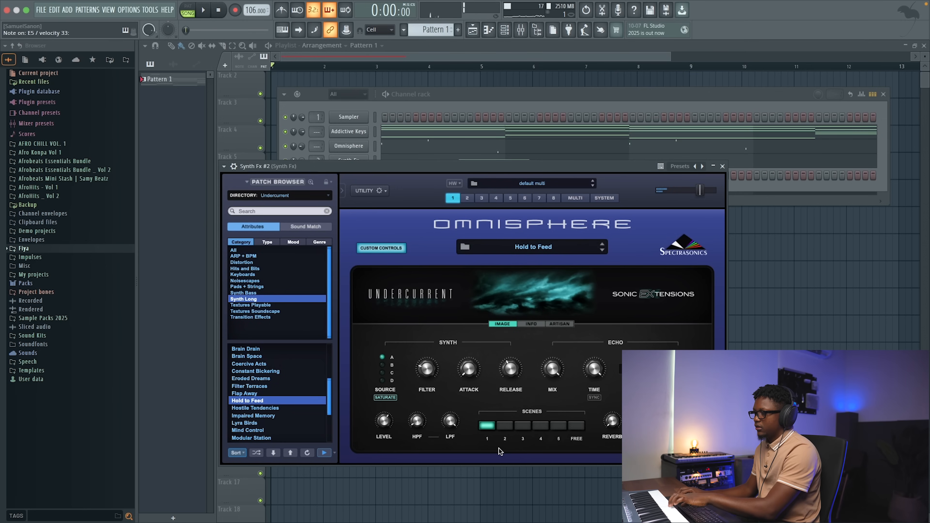
{"action": "left_click", "coordinate": [505, 426]}
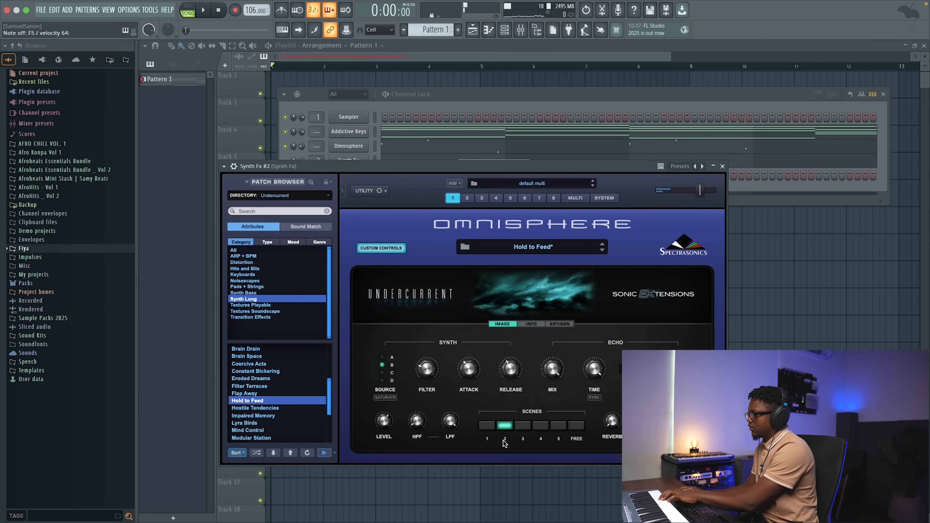
{"action": "left_click", "coordinate": [722, 166]}
- Draw an A4 note at the start of bar 1 in Synth Fx #2's piano roll
{"action": "right_click", "coordinate": [364, 179]}
{"action": "left_click", "coordinate": [386, 177]}
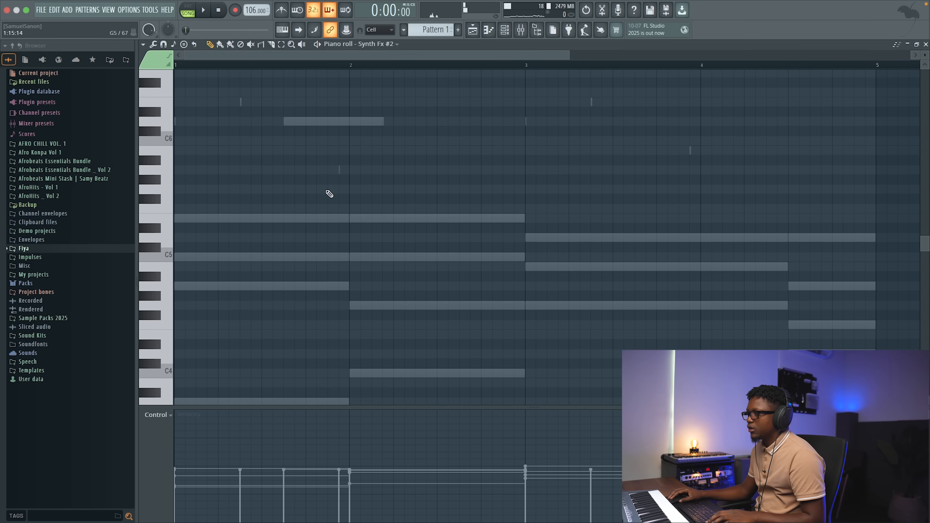
{"action": "left_click", "coordinate": [926, 44]}
{"action": "right_click", "coordinate": [351, 176]}
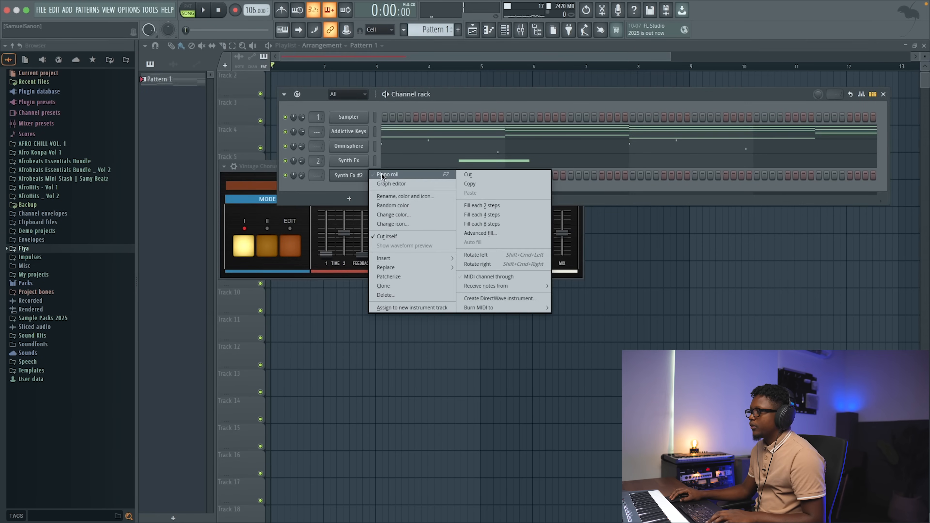
{"action": "left_click", "coordinate": [384, 175]}
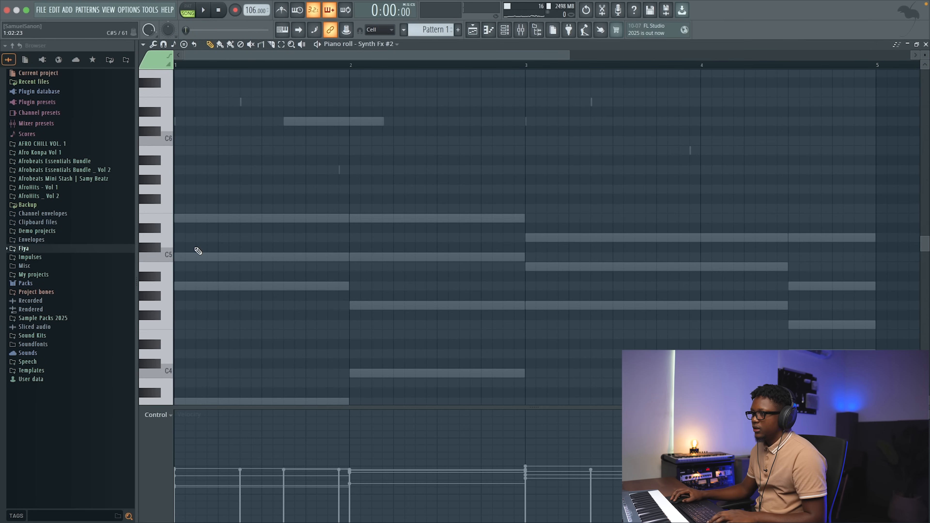
{"action": "left_click_drag", "start_coordinate": [189, 223], "coordinate": [159, 290]}
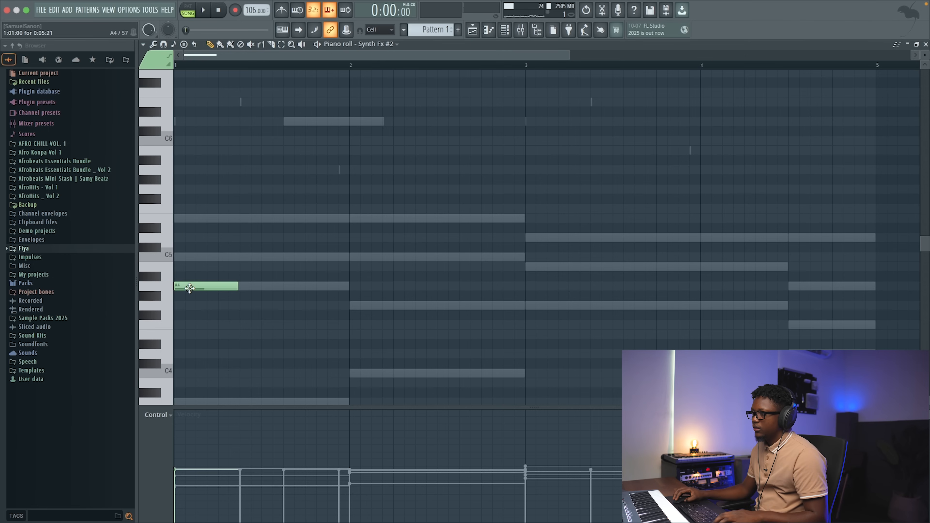
- Raise the Synth Fx #2 note an octave to A5 and lengthen it to about 13 steps during playback
{"action": "key", "text": "ctrl+Up"}
{"action": "key", "text": "space"}
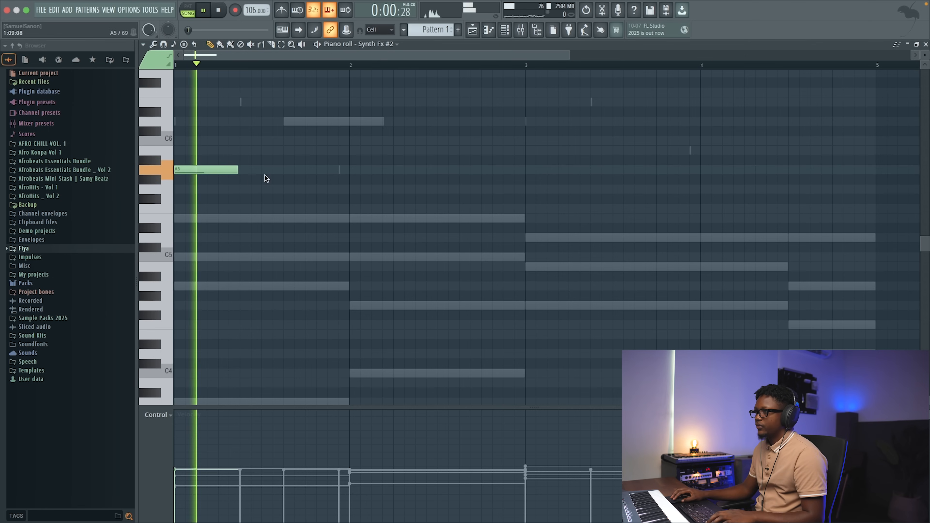
{"action": "left_click_drag", "start_coordinate": [241, 177], "coordinate": [314, 180]}
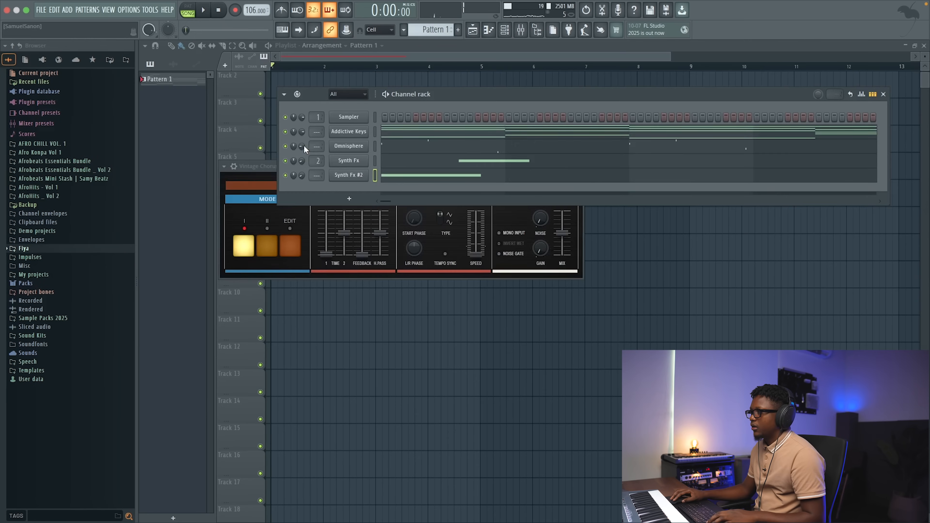
- Audition Synth Fx #2 soloed, lower its note an octave to A4, and unsolo the channel
{"action": "right_click", "coordinate": [286, 175]}
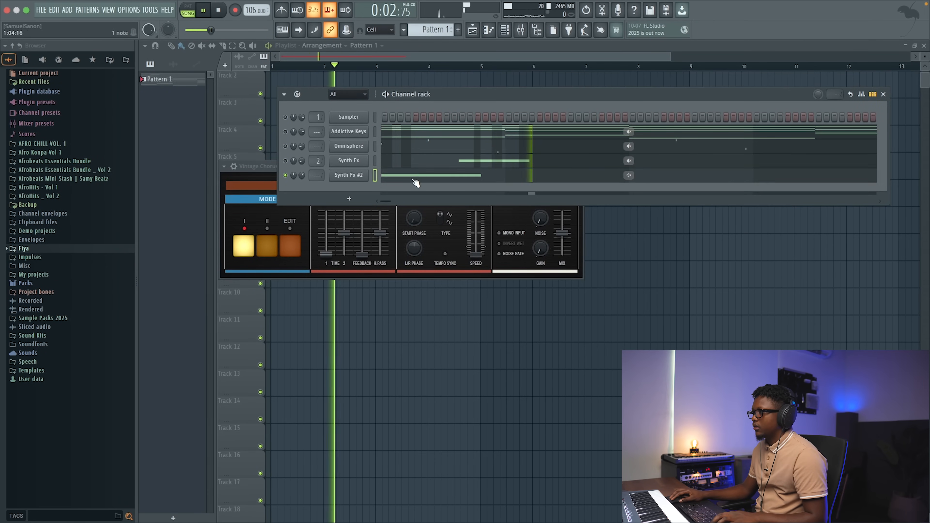
{"action": "left_click", "coordinate": [436, 180]}
{"action": "key", "text": "space"}
{"action": "key", "text": "space"}
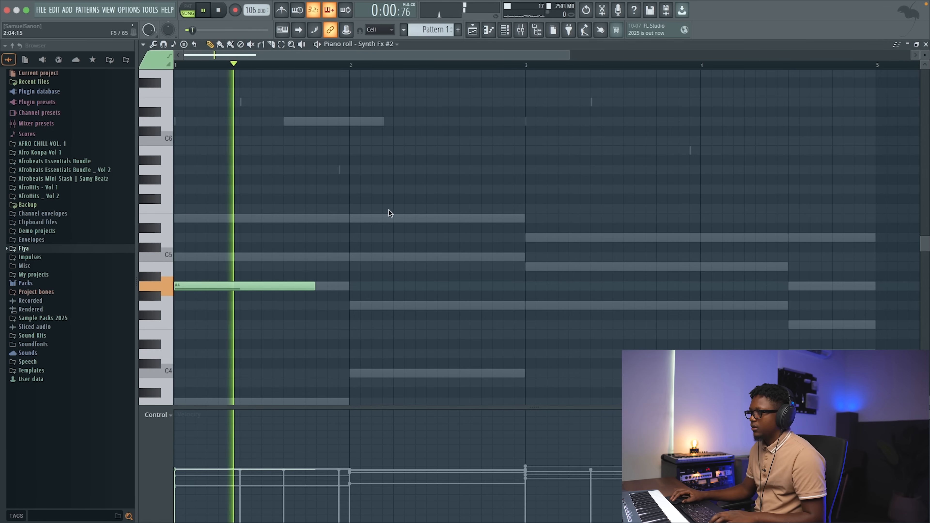
{"action": "left_click", "coordinate": [925, 44]}
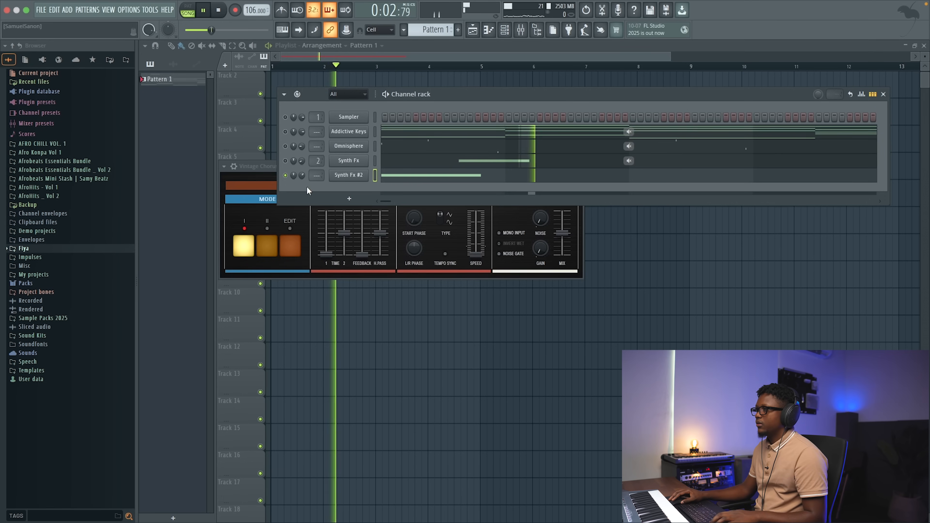
{"action": "left_click", "coordinate": [285, 176], "text": "ctrl"}
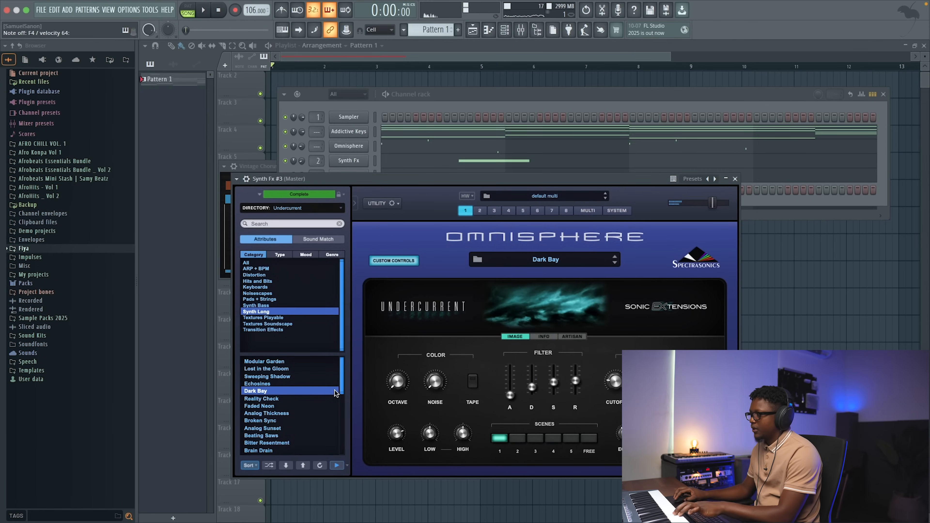
- Paste the Addictive Keys chord notes into the Synth Fx #3 channel
{"action": "left_click", "coordinate": [734, 180]}
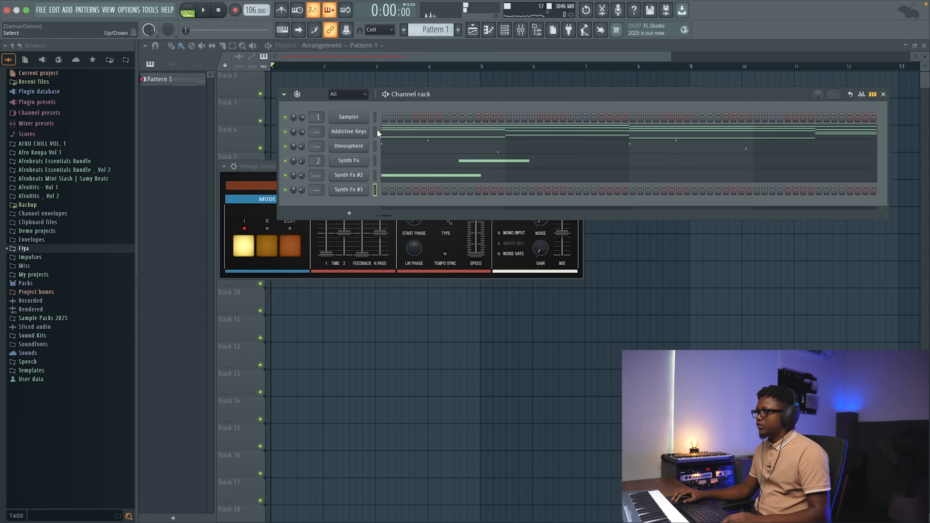
{"action": "left_click", "coordinate": [375, 189]}
{"action": "key", "text": "ctrl+v"}
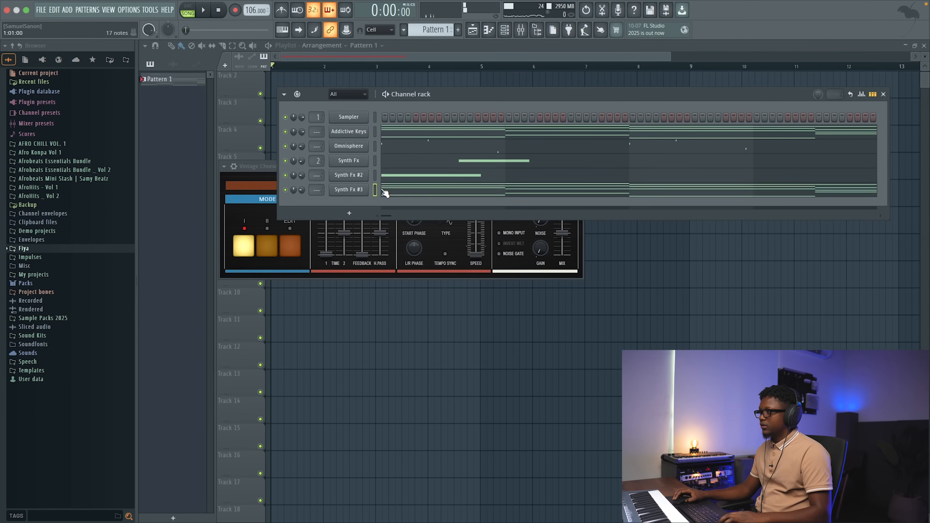
- Quantize the start times and durations of the Synth Fx #3 chords to shorten them into one-step stabs
{"action": "left_click", "coordinate": [417, 196]}
{"action": "key", "text": "alt+q"}
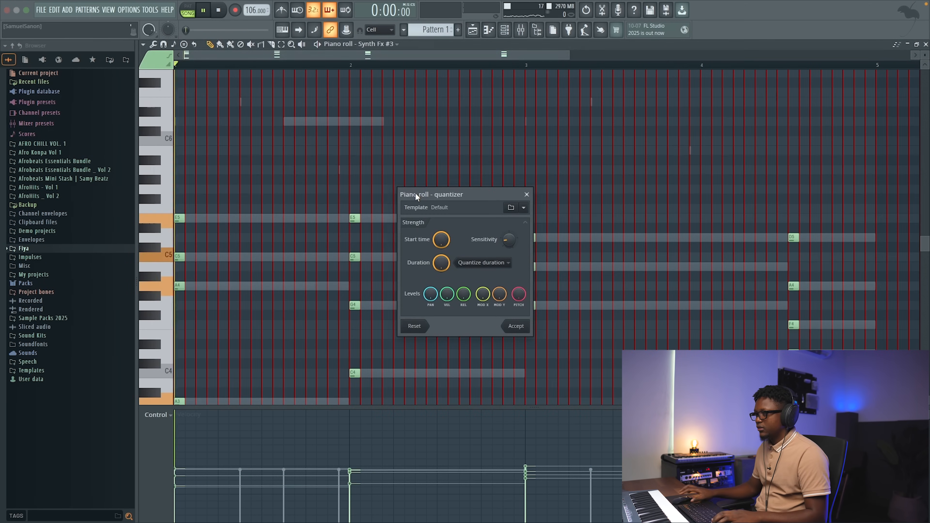
{"action": "left_click", "coordinate": [516, 326]}
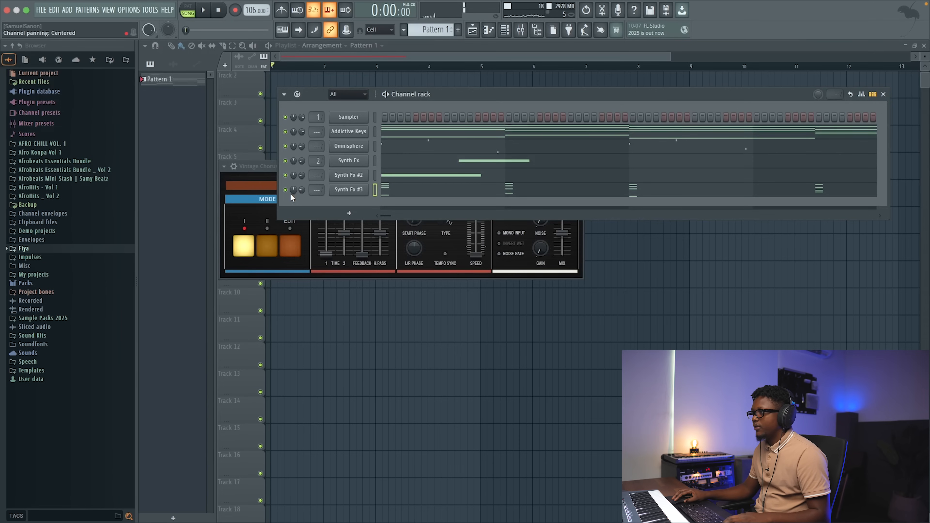
- Transpose all Synth Fx #3 chord notes up one octave during playback and close the piano roll
{"action": "key", "text": "space"}
{"action": "left_click", "coordinate": [409, 190]}
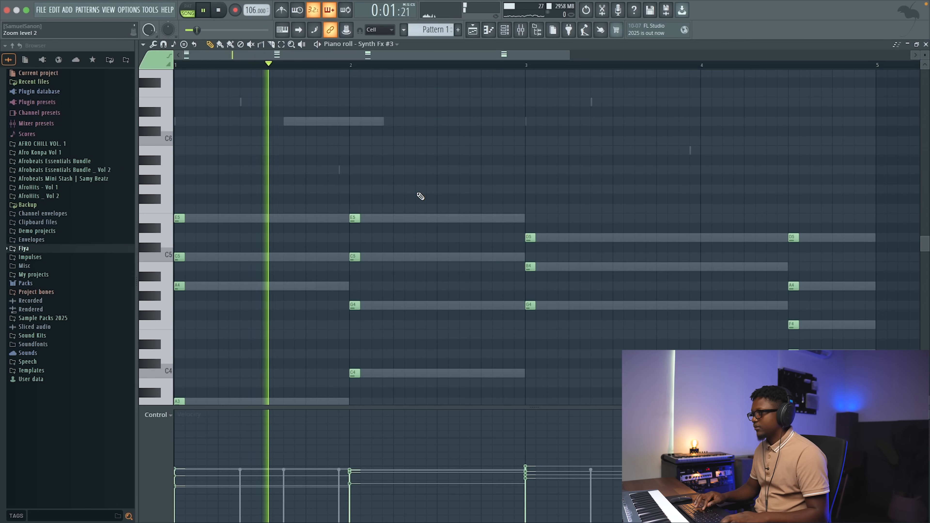
{"action": "key", "text": "ctrl+Up"}
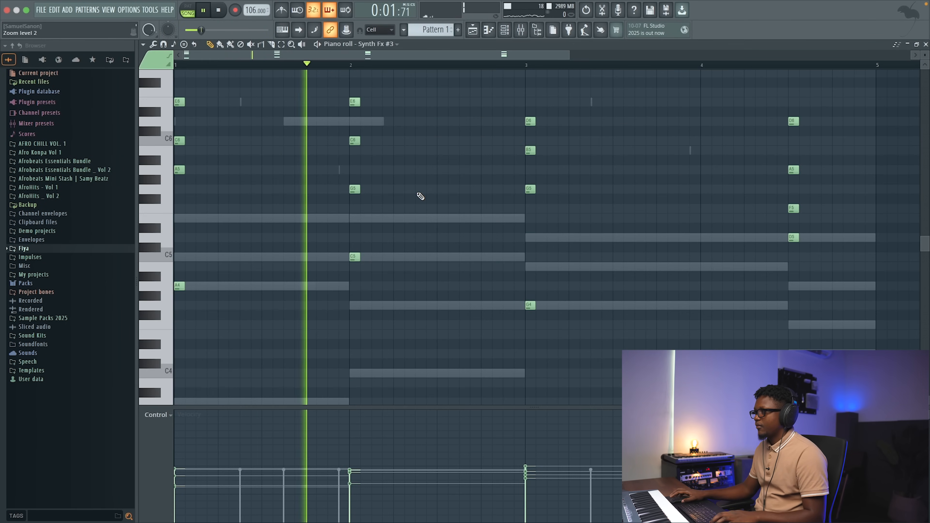
{"action": "left_click", "coordinate": [926, 44]}
- Lower the Dark Bay patch's filter cutoff in Synth Fx #3 to about 0.072 kHz and audition it
{"action": "left_click", "coordinate": [349, 178]}
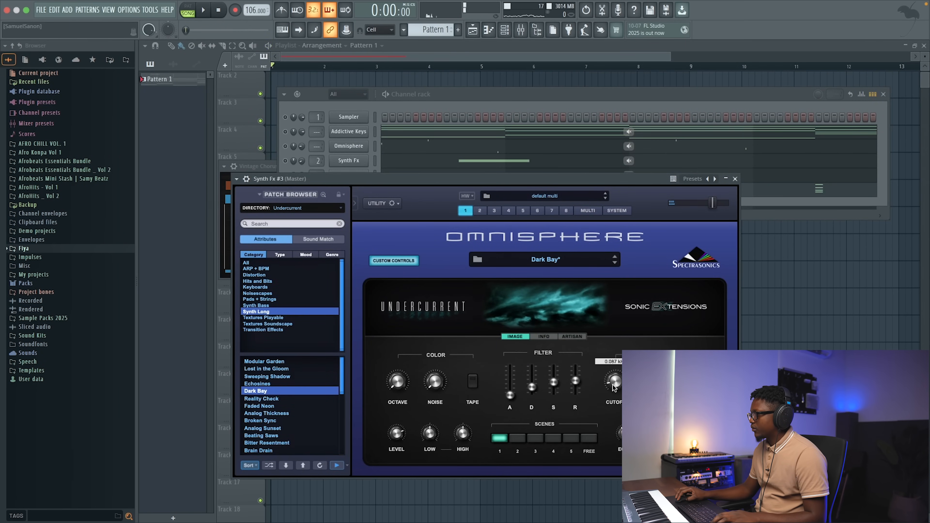
{"action": "key", "text": "space"}
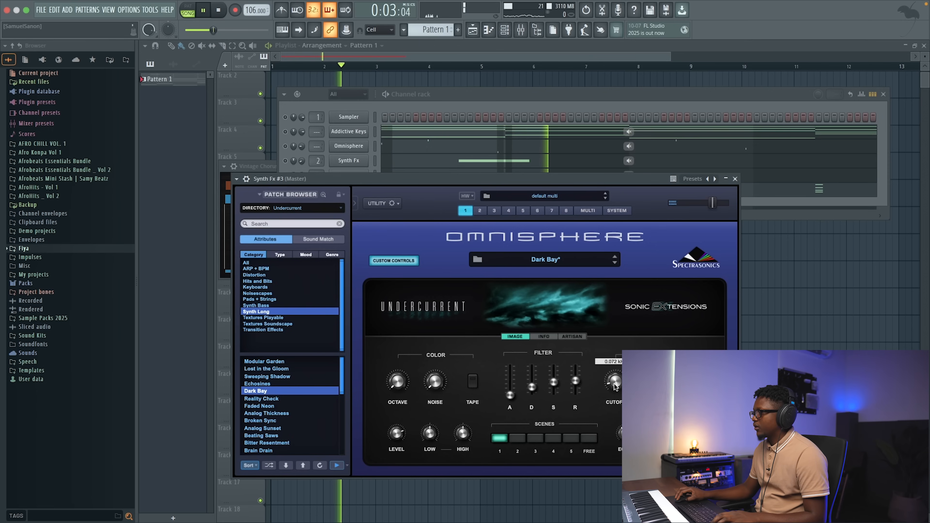
{"action": "left_click", "coordinate": [734, 179]}
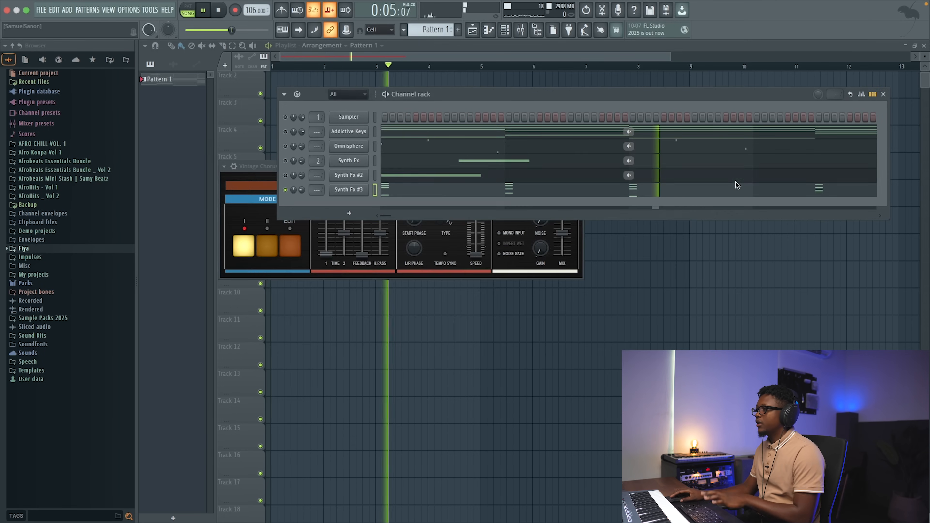
- Play back the beat, switch to Splice and audition the electric guitar samples from CPA_OBS_100_electric_guitar_bathrope_Am.wav down to WCG_80_guitar_lead_twothousandandone_Dm.wav
{"action": "key", "text": "space"}
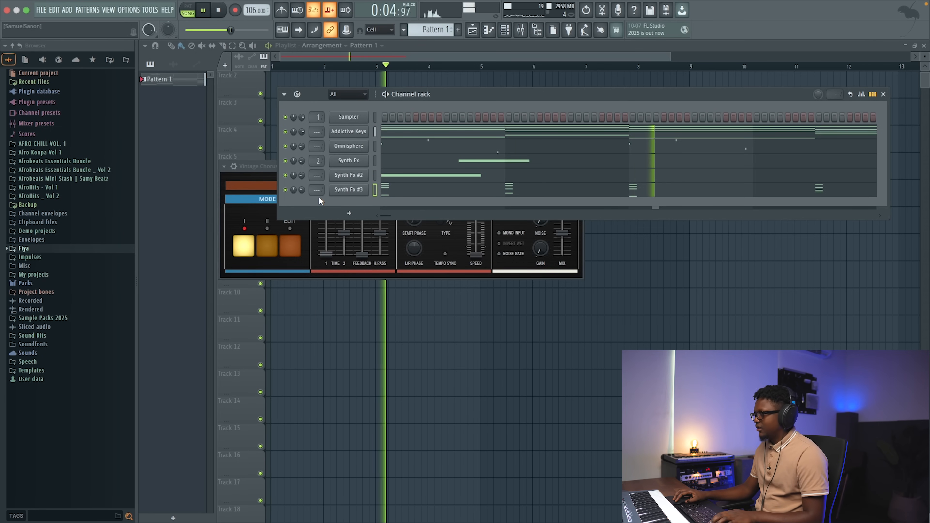
{"action": "left_click", "coordinate": [397, 138]}
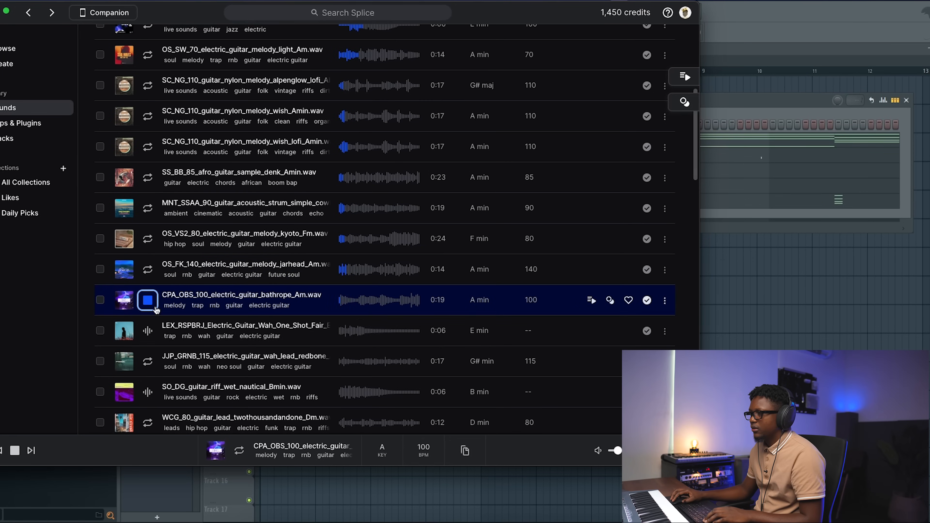
{"action": "scroll", "coordinate": [198, 326], "scroll_direction": "down", "scroll_amount": 1}
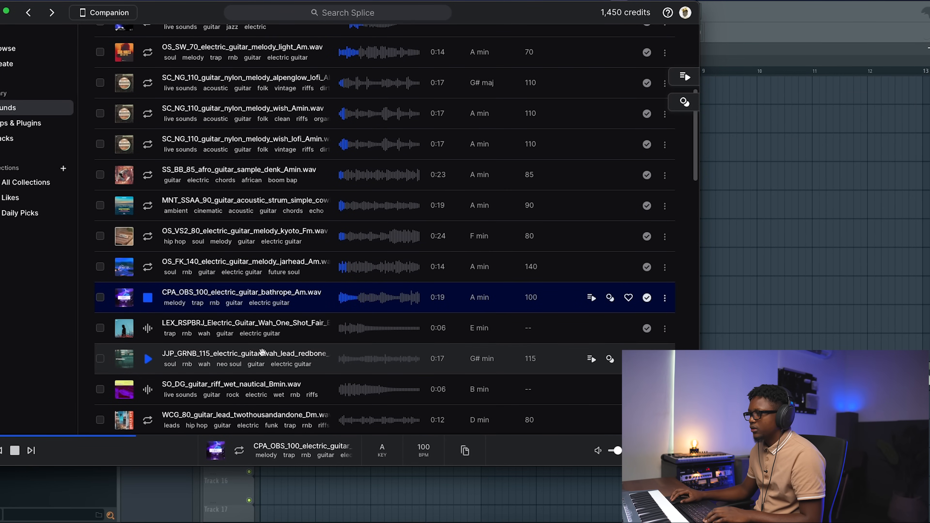
{"action": "left_click", "coordinate": [148, 328]}
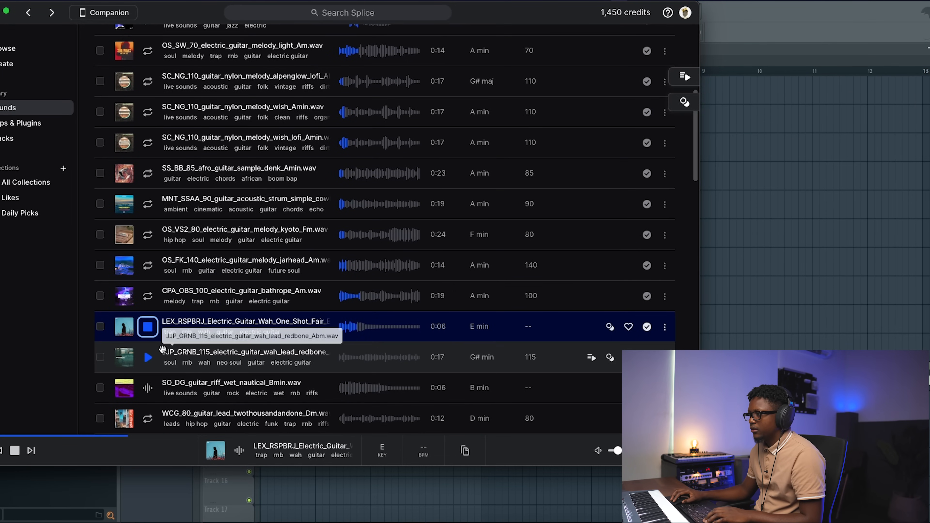
{"action": "left_click", "coordinate": [146, 364]}
{"action": "left_click", "coordinate": [148, 388]}
{"action": "left_click", "coordinate": [150, 417]}
{"action": "scroll", "coordinate": [150, 403], "scroll_direction": "down", "scroll_amount": 8}
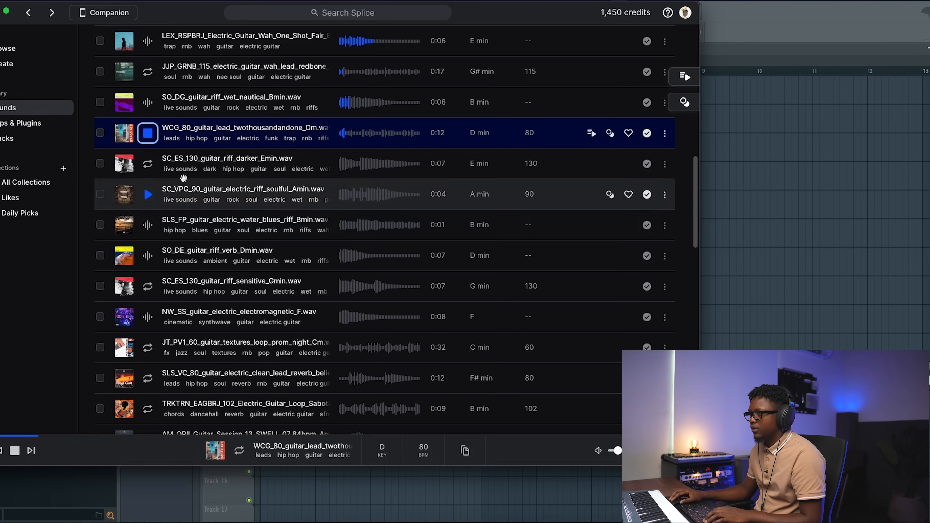
- Audition the darker and soulful guitar riffs and place SC_VPG_90_guitar_electric_riff_soulful_Amin.wav on Track 9 of the FL Studio playlist
{"action": "left_click", "coordinate": [153, 168]}
{"action": "left_click", "coordinate": [147, 195]}
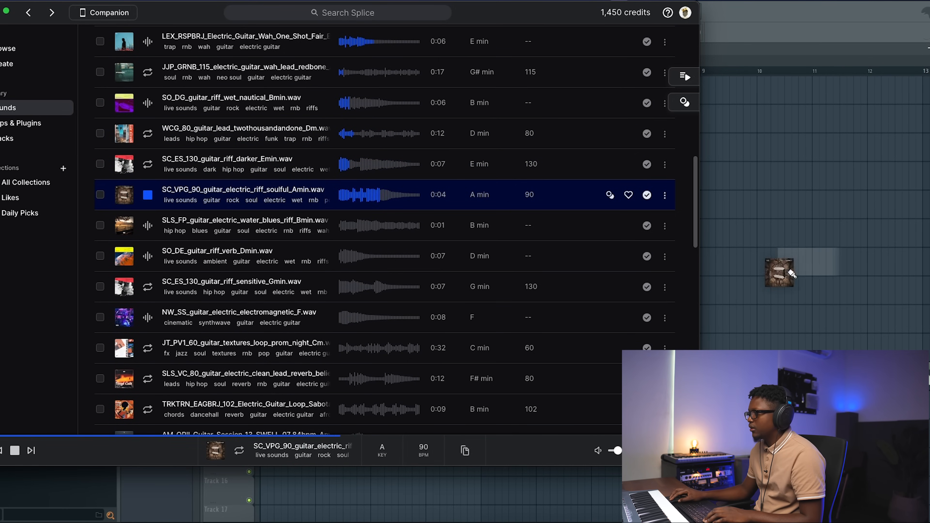
{"action": "left_click_drag", "start_coordinate": [747, 265], "coordinate": [769, 308]}
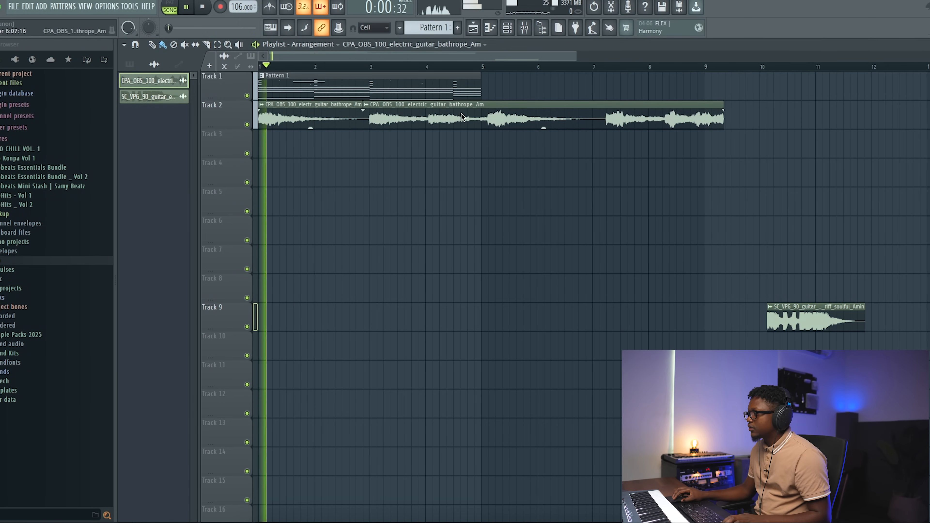
- Slice the CPA_OBS_100 electric guitar clip on Track 2 at bar 4 and delete the part after the cut
{"action": "key", "text": "c"}
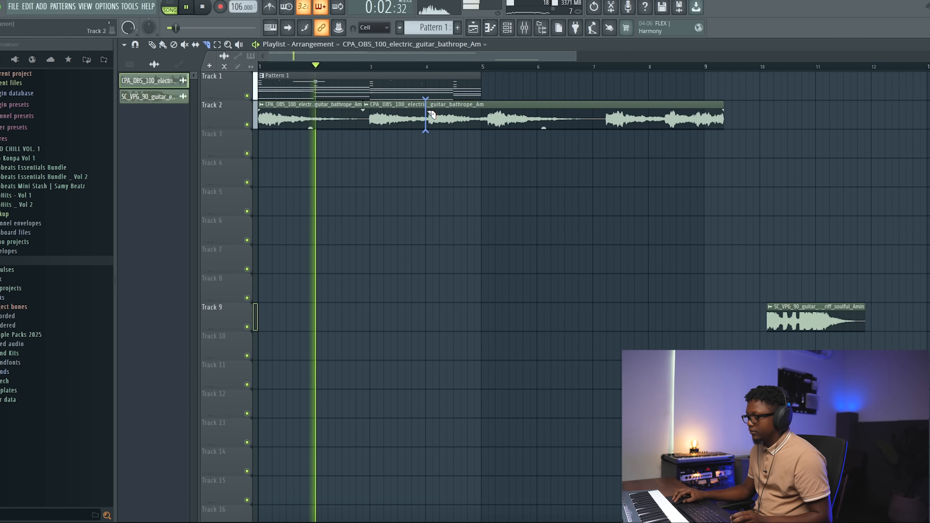
{"action": "scroll", "coordinate": [421, 114], "scroll_direction": "right", "scroll_amount": 1}
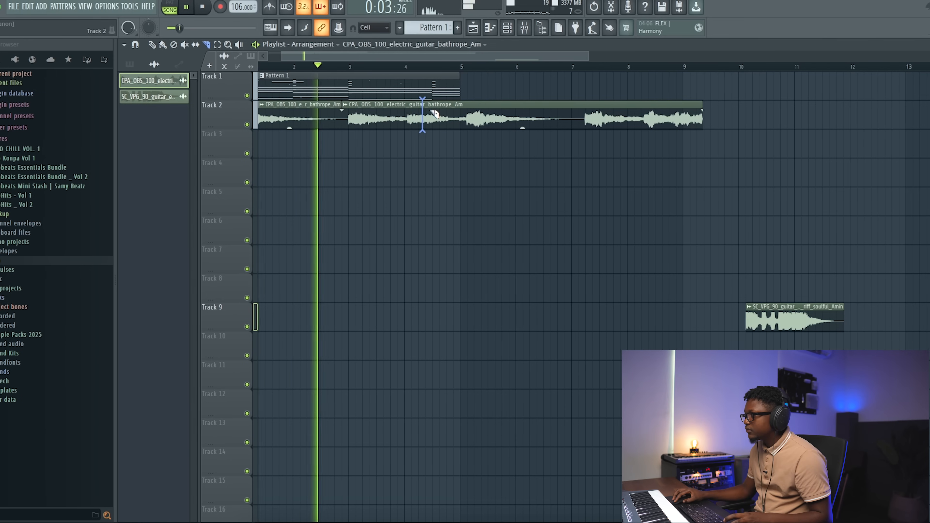
{"action": "left_click", "coordinate": [402, 114]}
{"action": "key", "text": "space"}
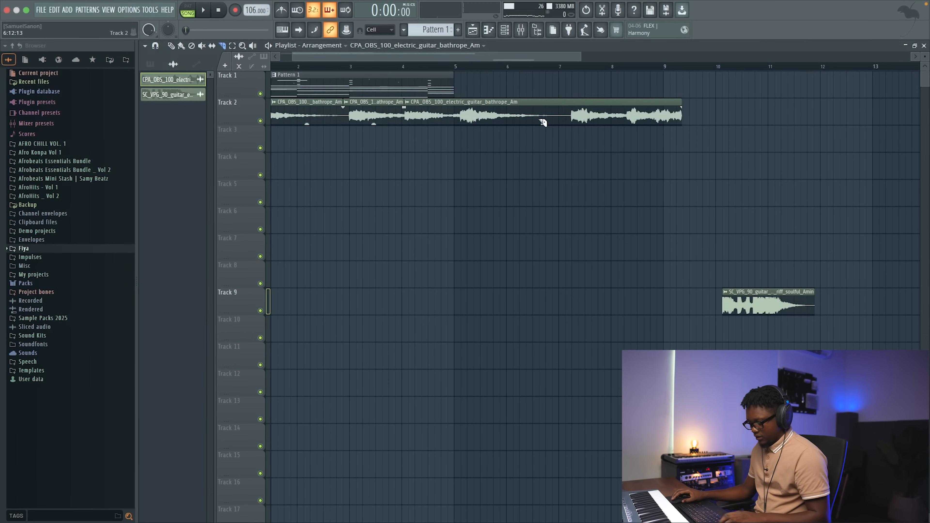
{"action": "right_click", "coordinate": [532, 110]}
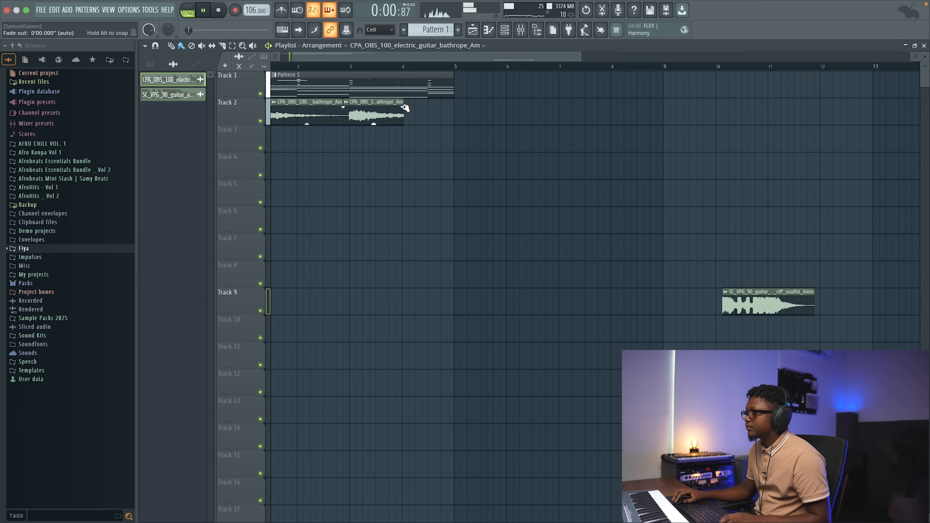
- Move the soulful guitar riff clip to bar 4 on Track 4 and time-stretch it shorter in Stretch Pro mode
{"action": "left_click_drag", "start_coordinate": [750, 290], "coordinate": [447, 183]}
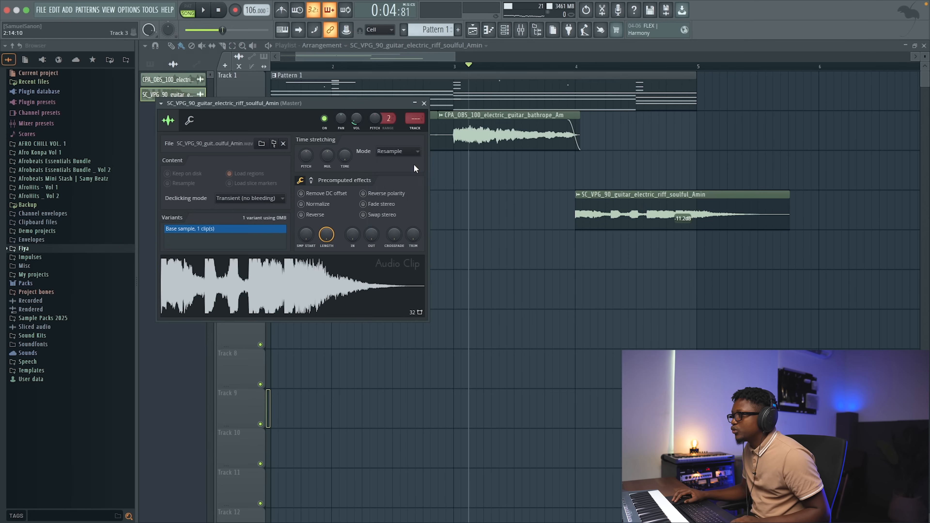
{"action": "left_click", "coordinate": [399, 150]}
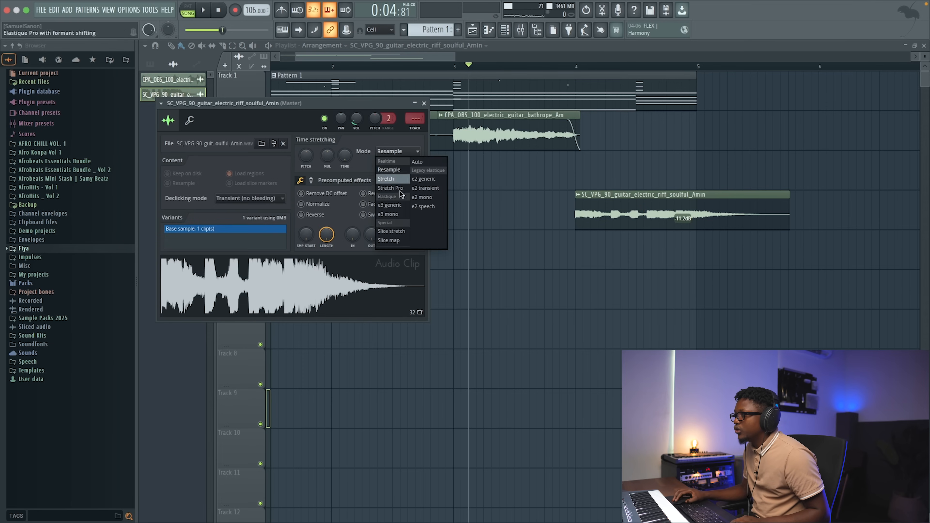
{"action": "left_click", "coordinate": [400, 189]}
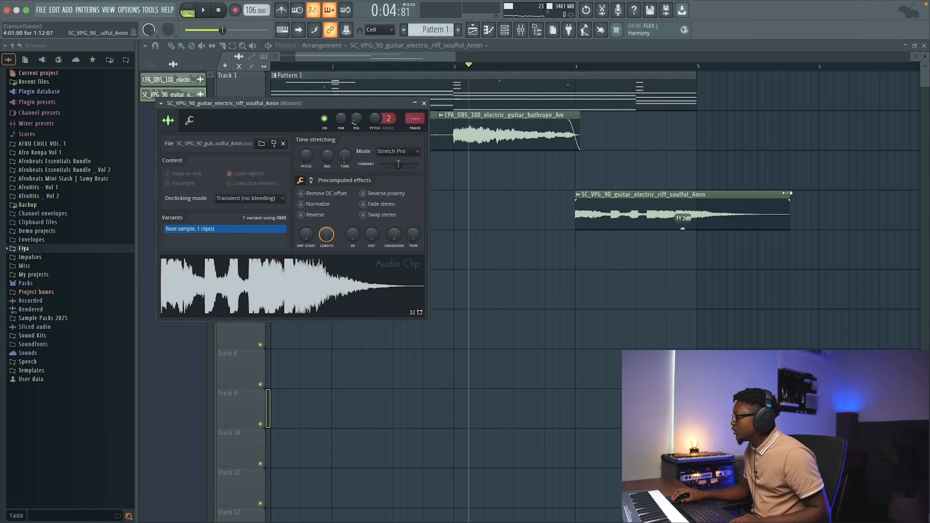
{"action": "left_click_drag", "start_coordinate": [786, 193], "coordinate": [784, 192]}
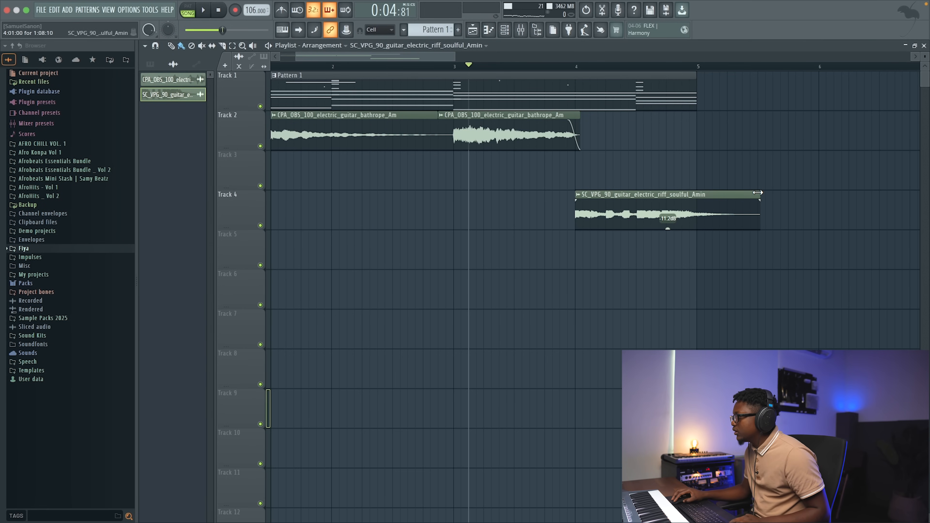
{"action": "key", "text": "space"}
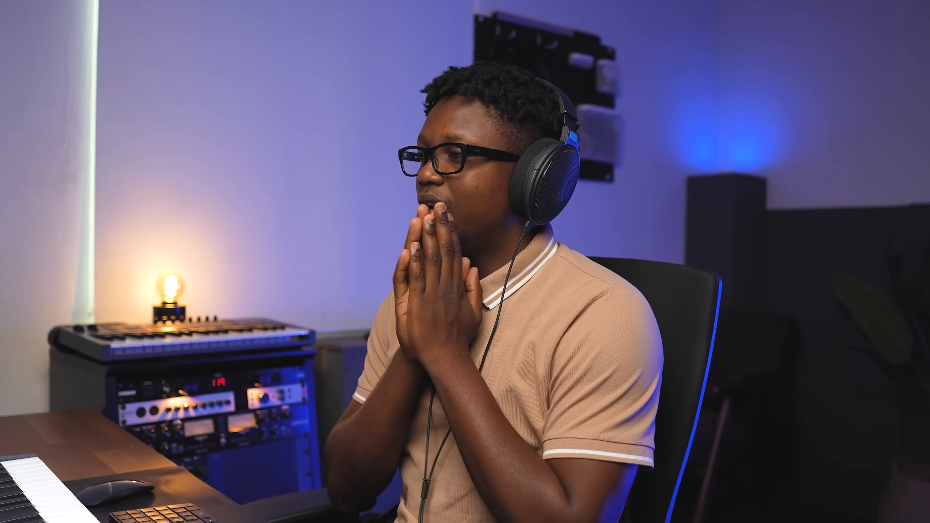
- Audition GIO_ANDES_quena_flute_phrase_delicate_Am.wav in Splice and place it on Track 6 of the FL Studio playlist near bar 5
{"action": "left_click", "coordinate": [157, 216]}
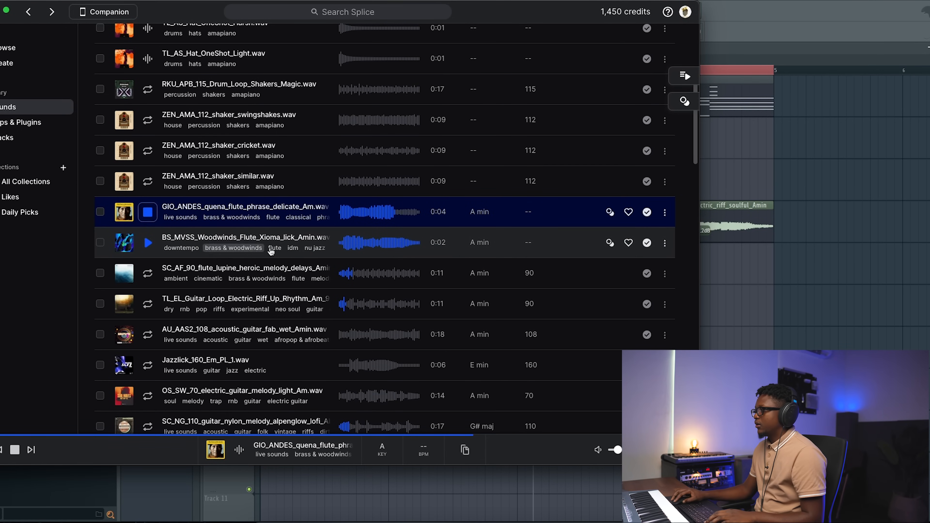
{"action": "left_click_drag", "start_coordinate": [238, 204], "coordinate": [783, 300]}
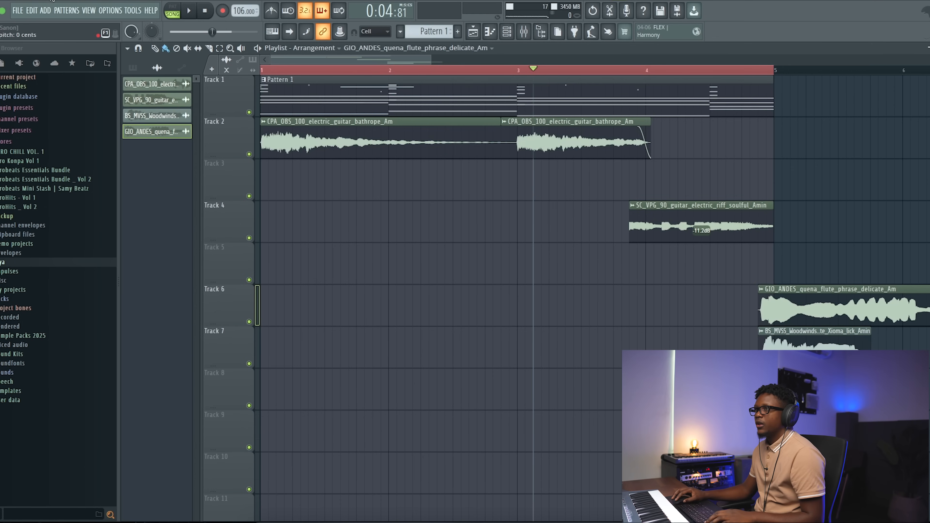
{"action": "key", "text": "space"}
{"action": "key", "text": "space"}
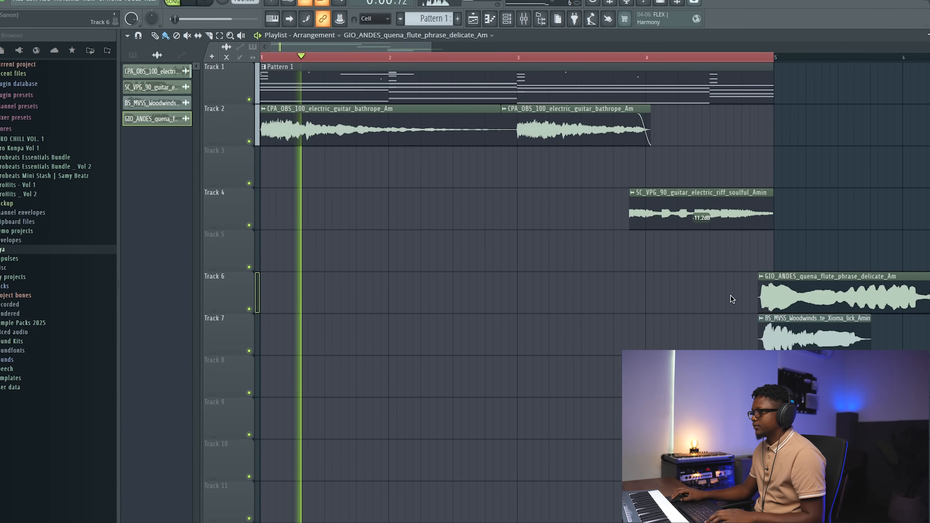
- Move the quena flute clip on Track 6 to start early in bar 2 and check its sample settings during playback
{"action": "key", "text": "space"}
{"action": "left_click_drag", "start_coordinate": [815, 277], "coordinate": [471, 278]}
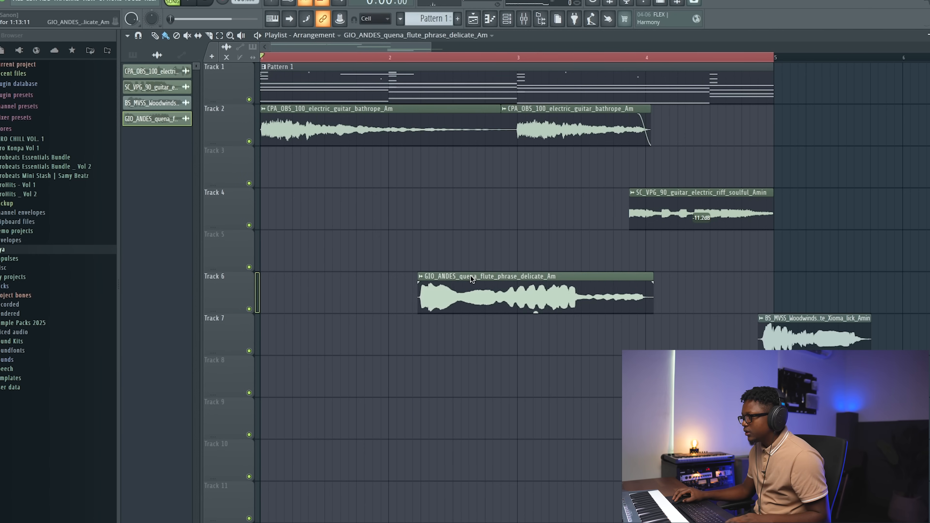
{"action": "double_click", "coordinate": [471, 278]}
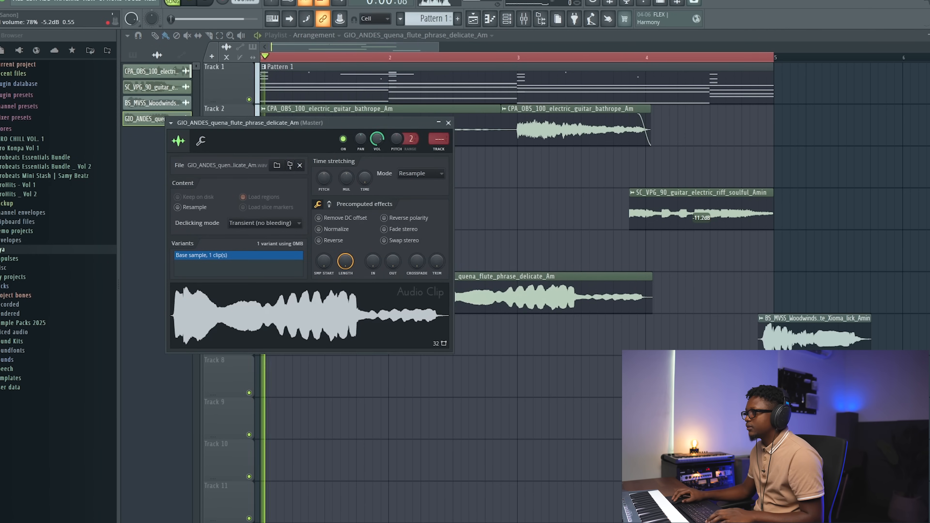
{"action": "left_click", "coordinate": [448, 123]}
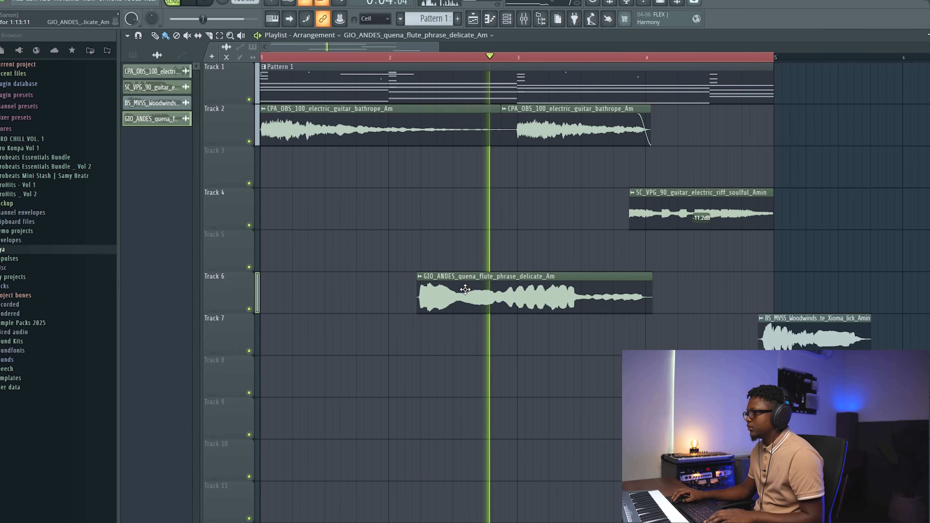
{"action": "key", "text": "space"}
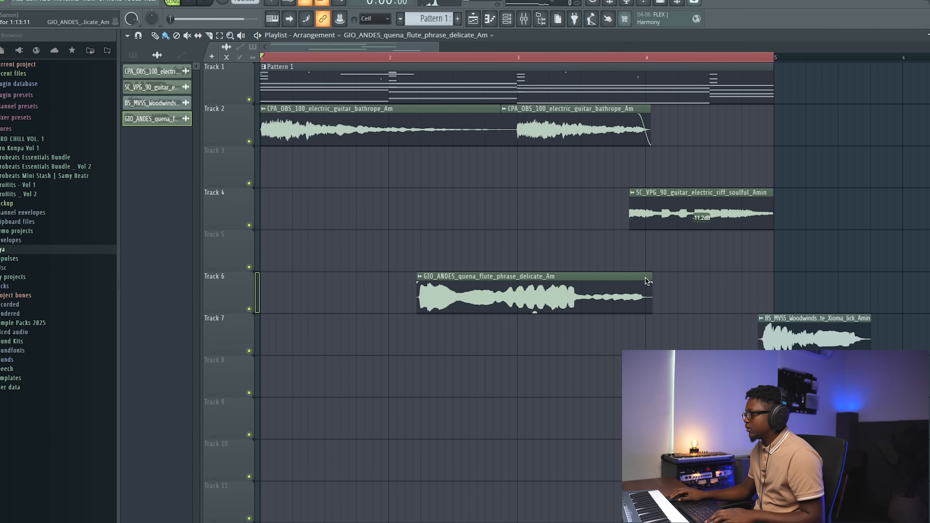
- Shorten the quena flute clip on Track 6 to end about a quarter into bar 3
{"action": "key", "text": "space"}
{"action": "left_click_drag", "start_coordinate": [646, 281], "coordinate": [540, 284]}
{"action": "key", "text": "space"}
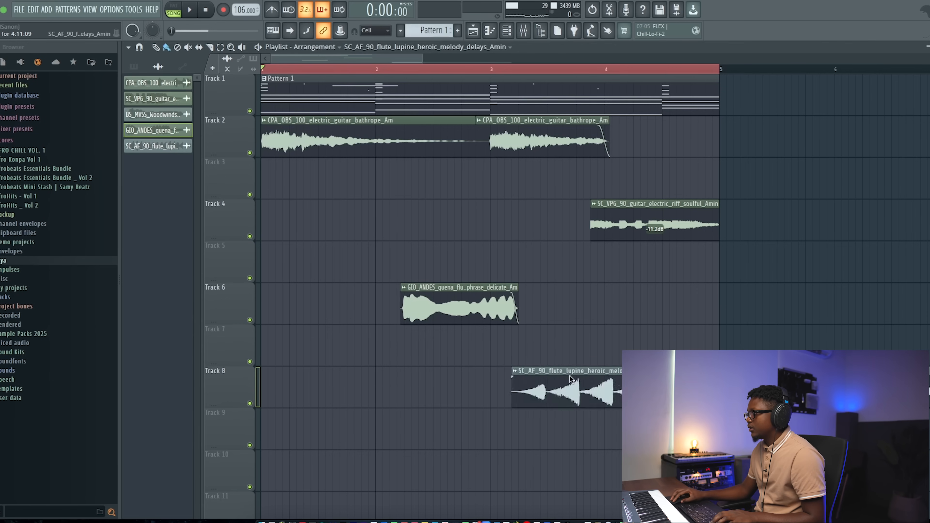
- Move the SC_AF_90 lupine flute melody clip to the start of Track 7 and set its stretch mode to Stretch Pro
{"action": "left_click_drag", "start_coordinate": [531, 385], "coordinate": [219, 344]}
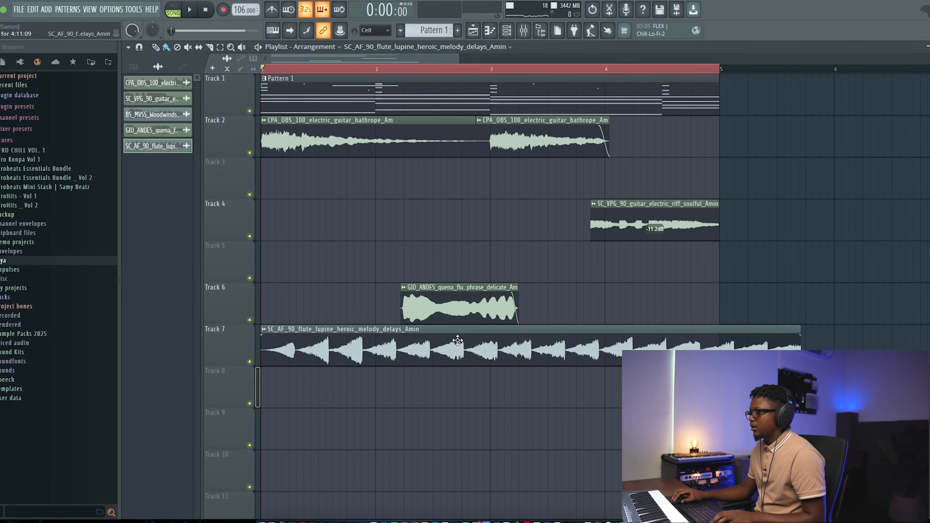
{"action": "double_click", "coordinate": [403, 346]}
{"action": "left_click", "coordinate": [430, 194]}
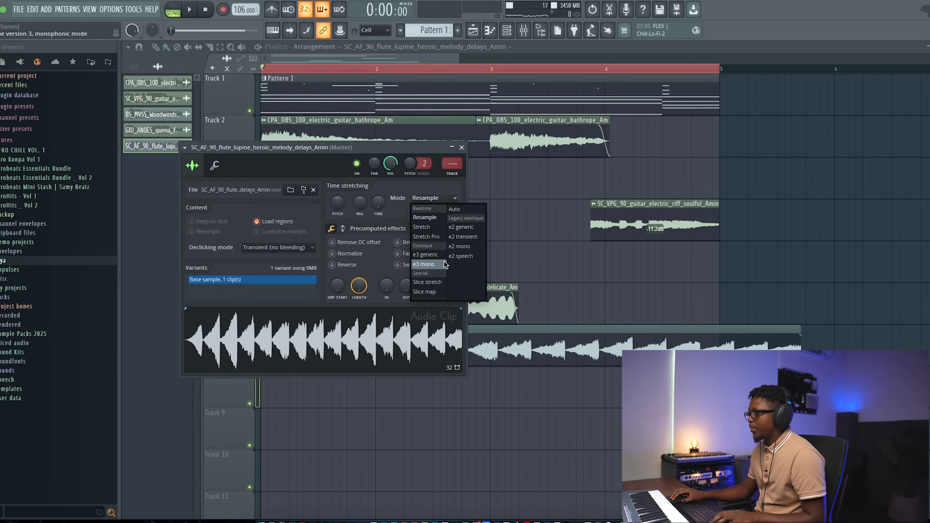
{"action": "left_click", "coordinate": [433, 237]}
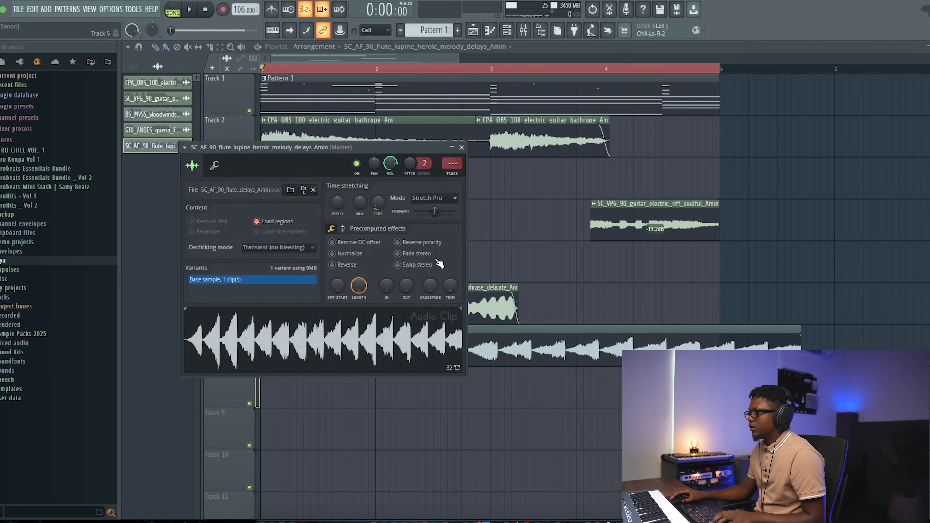
- Adjust the lupine flute sample's stretch time so its clip spans exactly four bars, and close its settings
{"action": "right_click", "coordinate": [377, 205]}
{"action": "left_click", "coordinate": [397, 292]}
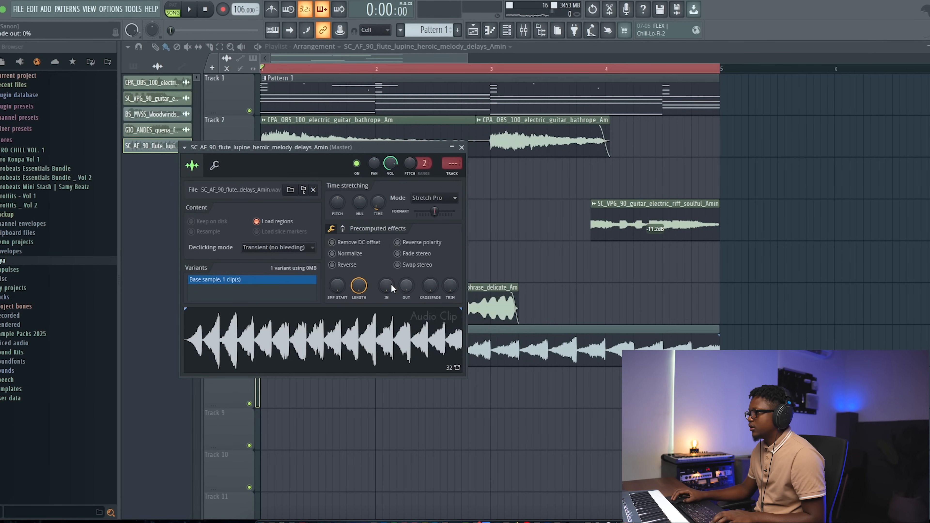
{"action": "left_click", "coordinate": [461, 148]}
- Lower the lupine flute clip's level on Track 7 to -9.6 dB and audition it with the beat
{"action": "key", "text": "space"}
{"action": "left_click_drag", "start_coordinate": [490, 366], "coordinate": [490, 391]}
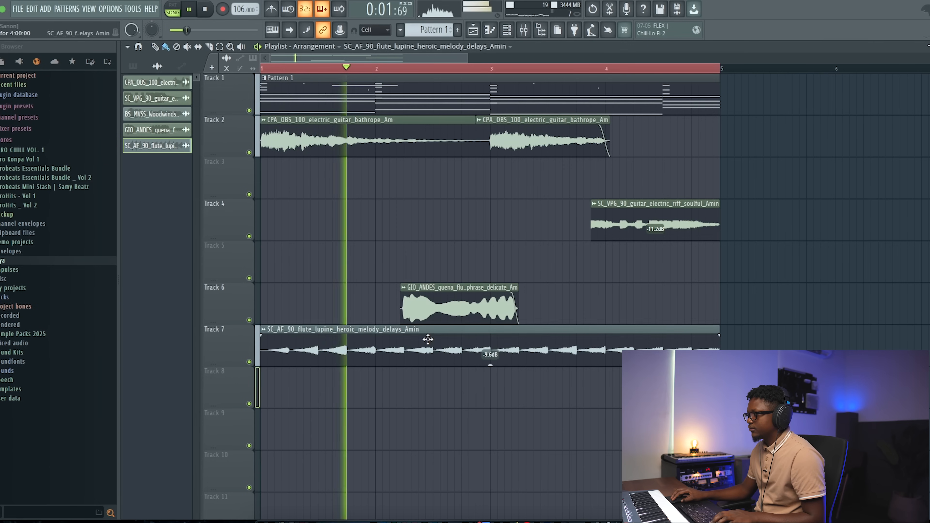
{"action": "double_click", "coordinate": [428, 339]}
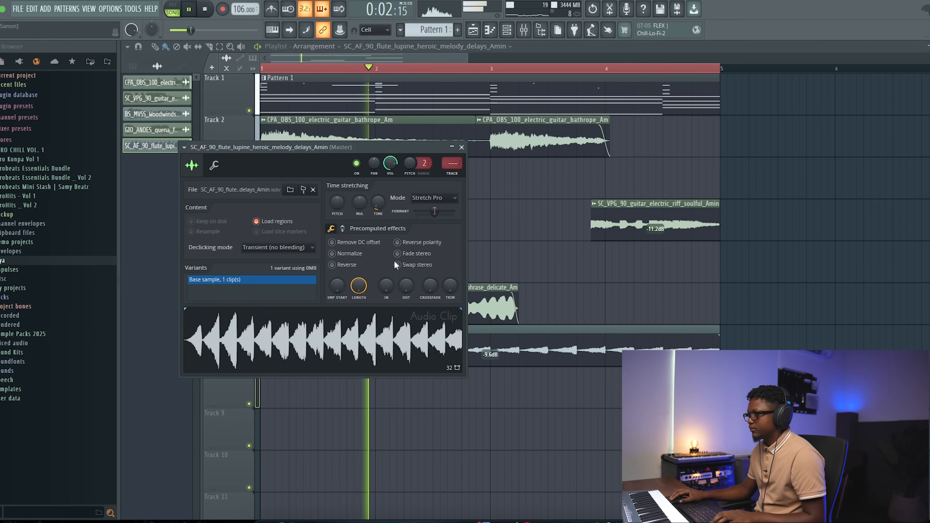
{"action": "left_click", "coordinate": [461, 148]}
{"action": "key", "text": "space"}
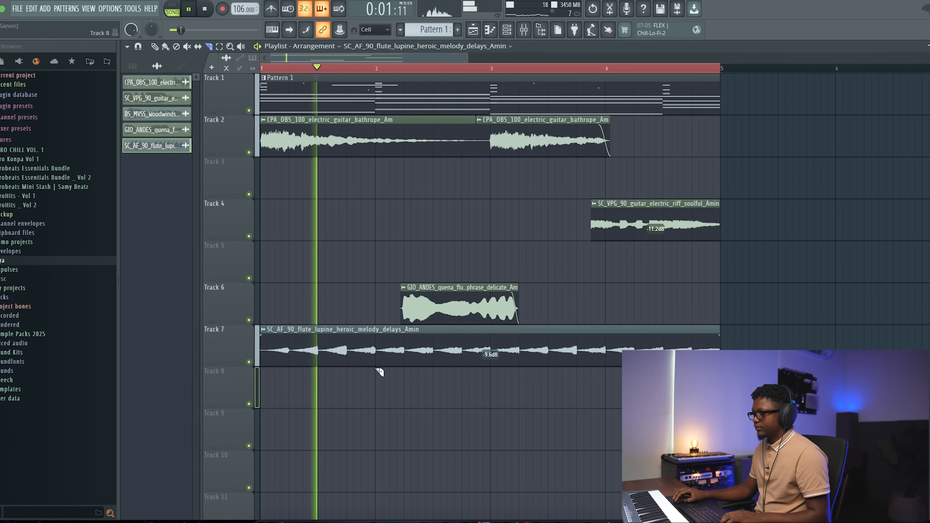
- Cut the lupine flute clip on Track 7 down to its first bar and duplicate that piece at bar 3
{"action": "left_click", "coordinate": [382, 342]}
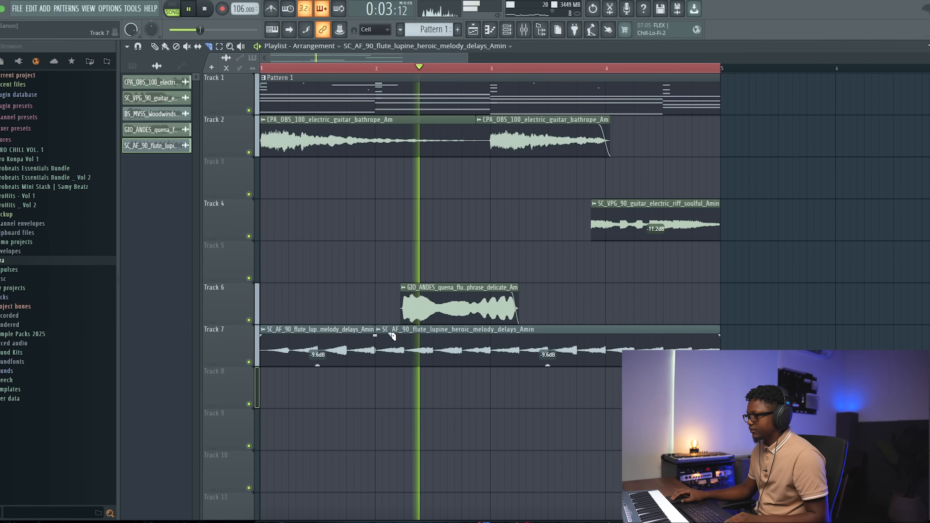
{"action": "right_click", "coordinate": [465, 352]}
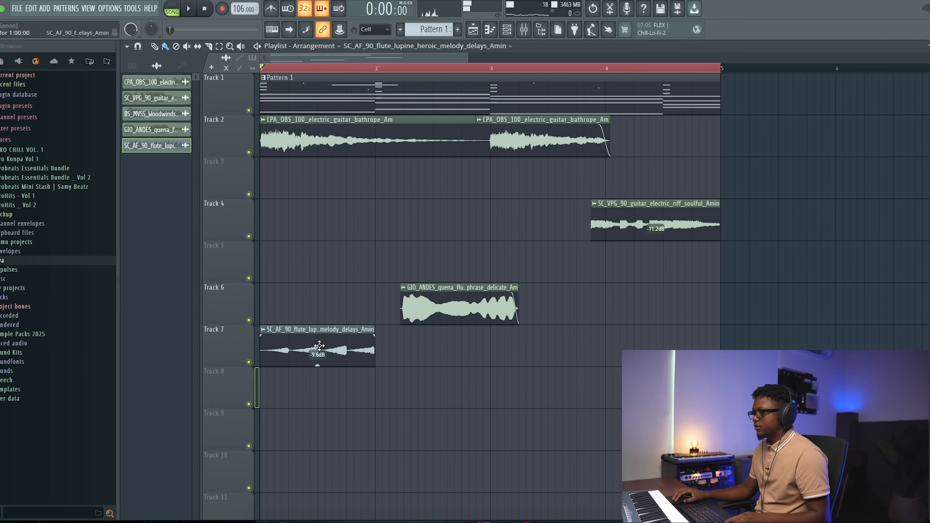
{"action": "left_click_drag", "start_coordinate": [330, 342], "coordinate": [529, 357]}
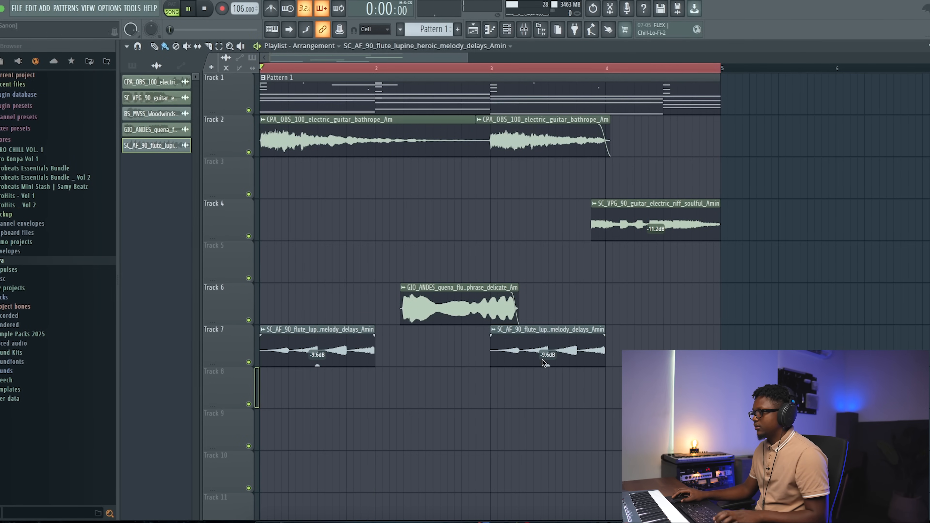
- Play the arrangement and check the lupine flute sample's channel settings
{"action": "key", "text": "space"}
{"action": "double_click", "coordinate": [343, 342]}
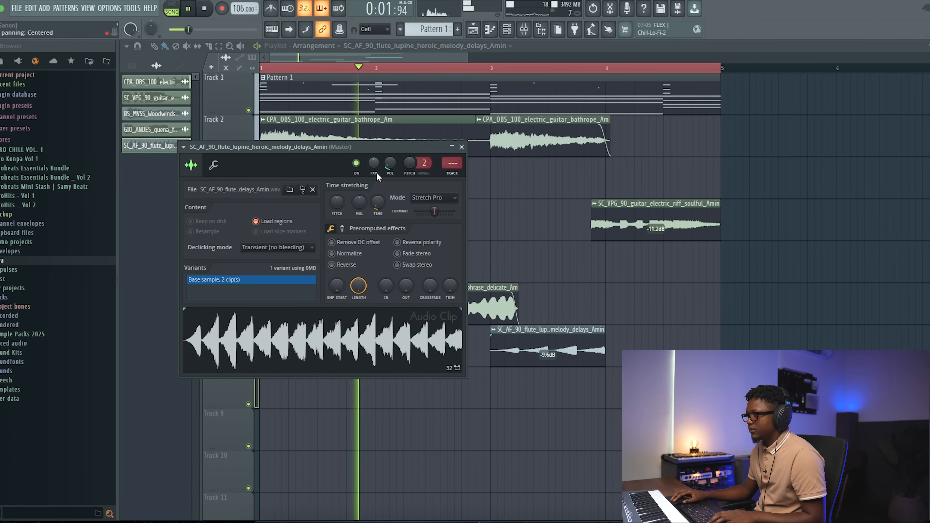
{"action": "left_click", "coordinate": [461, 147]}
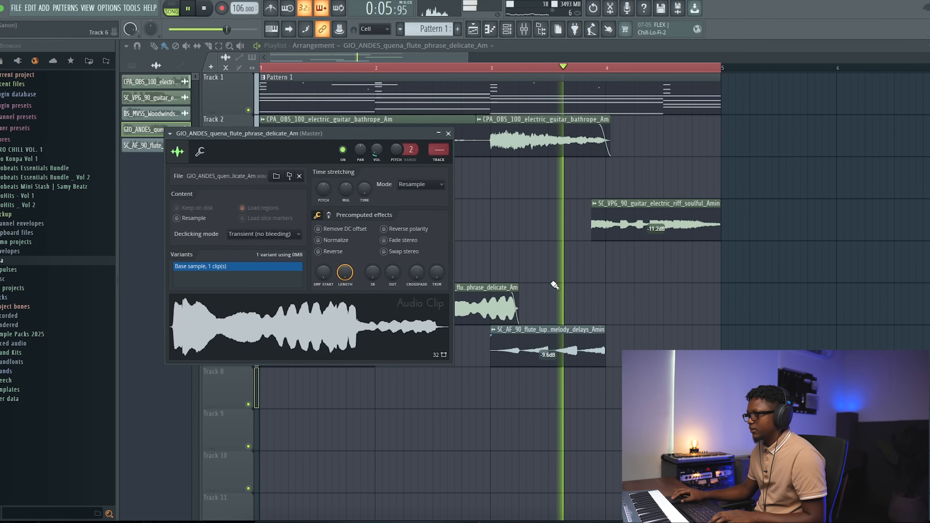
- Lower the quena flute sample's channel volume to 9% while auditioning the beat, and close its settings
{"action": "left_click", "coordinate": [448, 134]}
{"action": "key", "text": "space"}
{"action": "key", "text": "space"}
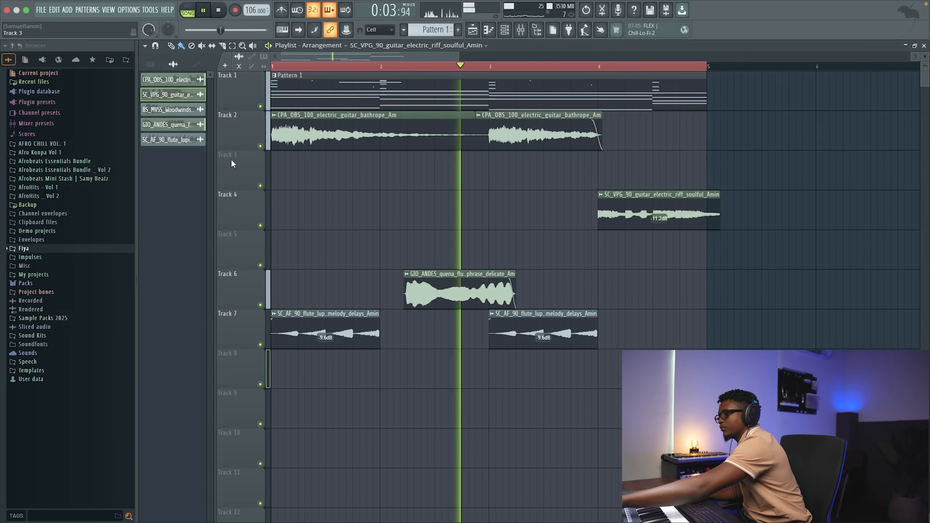
{"action": "double_click", "coordinate": [445, 285]}
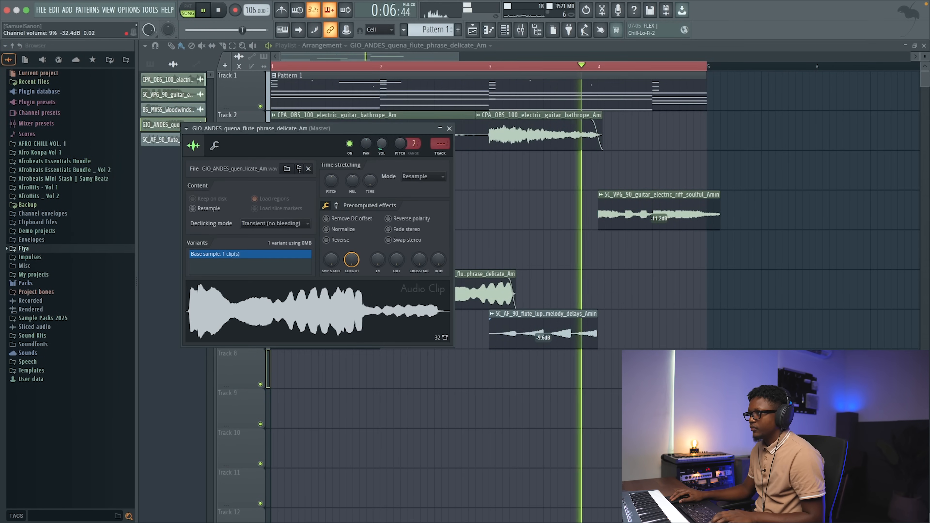
{"action": "left_click", "coordinate": [449, 129]}
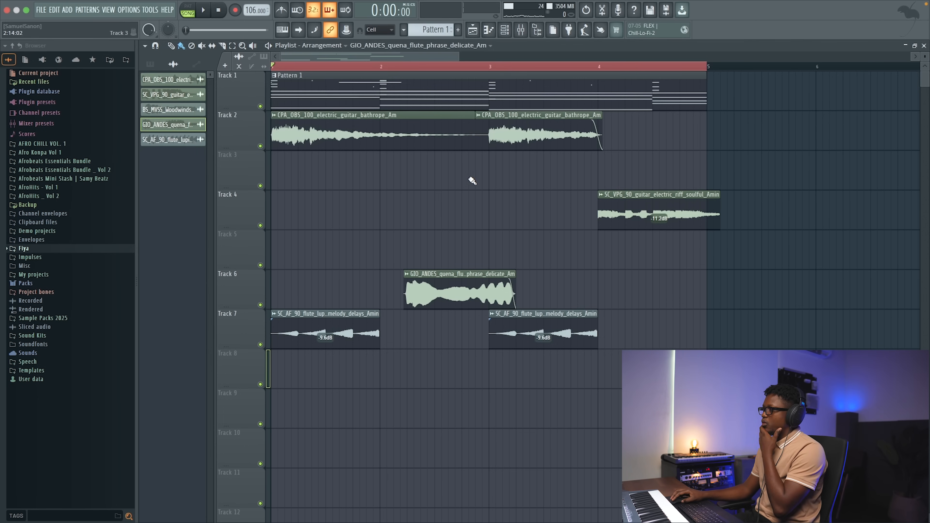
- Rename the electric guitar riff channel on Track 4 to "Guitar" and route it to mixer insert 3
{"action": "double_click", "coordinate": [634, 198]}
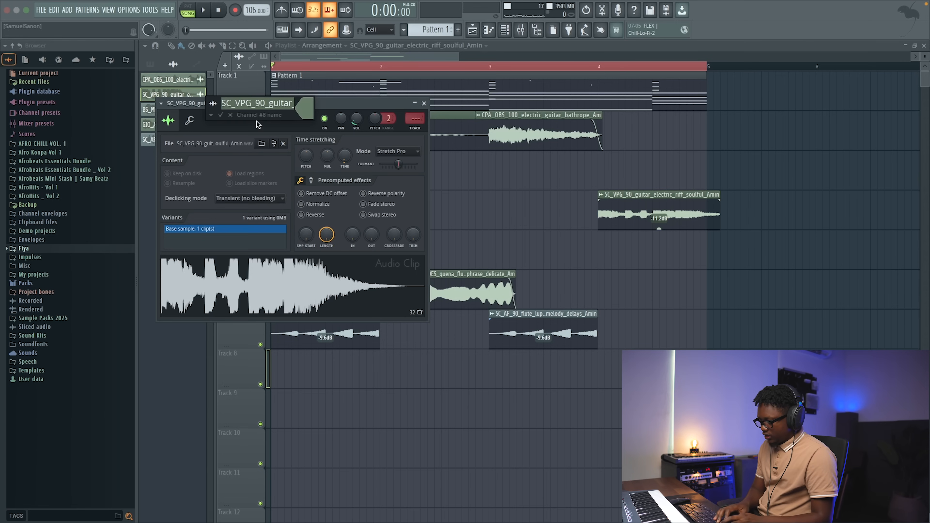
{"action": "type", "text": "Guitar"}
{"action": "key", "text": "Return"}
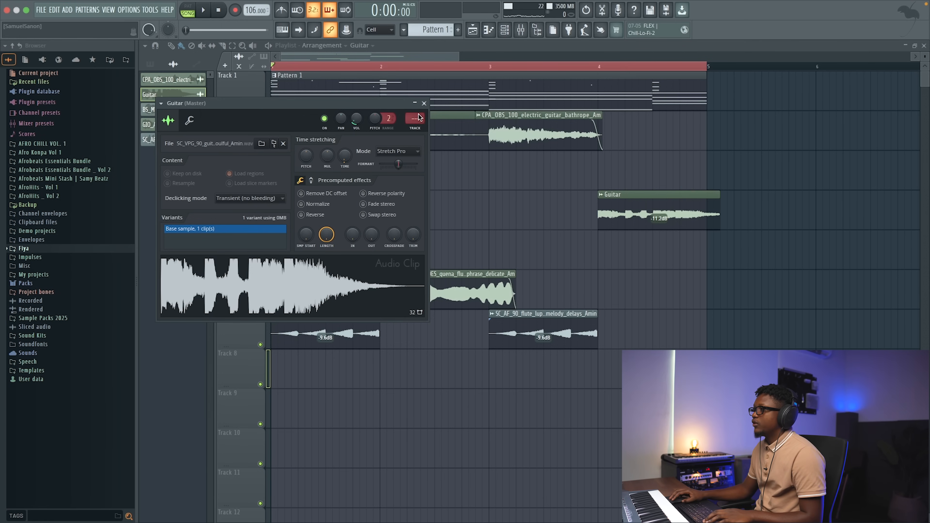
{"action": "double_click", "coordinate": [415, 128]}
- Load ValhallaVintageVerb in the Guitar insert's first effect slot, with mix at 43.0% and low cut at 290 Hz, and return to the playlist
{"action": "left_click", "coordinate": [846, 77]}
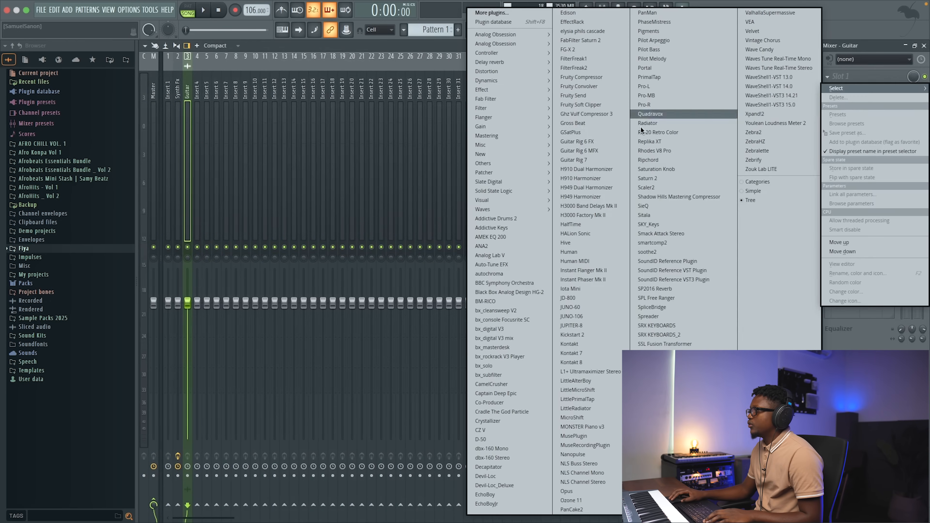
{"action": "mouse_move", "coordinate": [496, 61]}
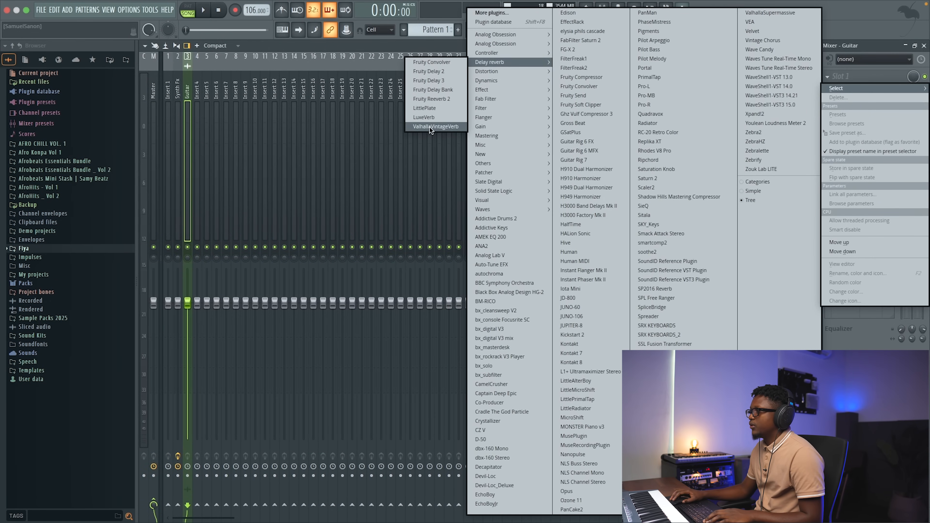
{"action": "left_click", "coordinate": [430, 127]}
{"action": "left_click_drag", "start_coordinate": [176, 170], "coordinate": [213, 244]}
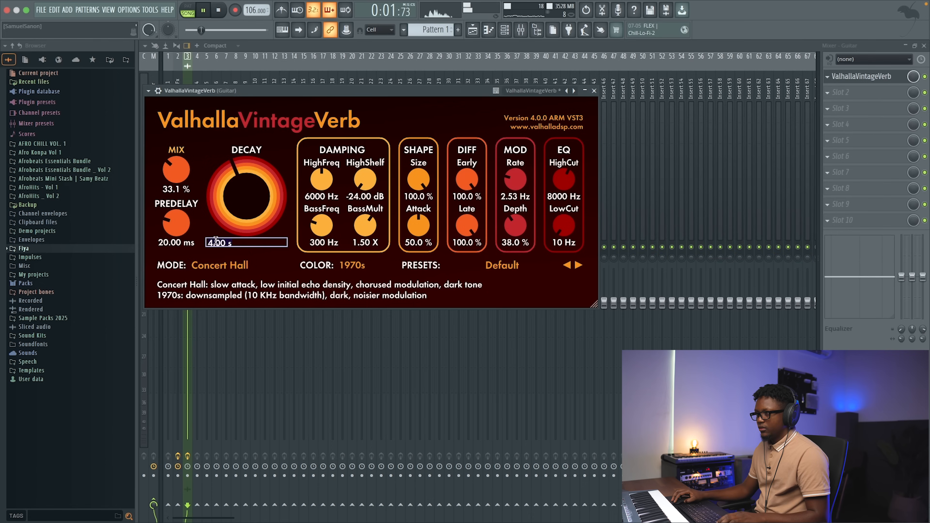
{"action": "left_click", "coordinate": [204, 186]}
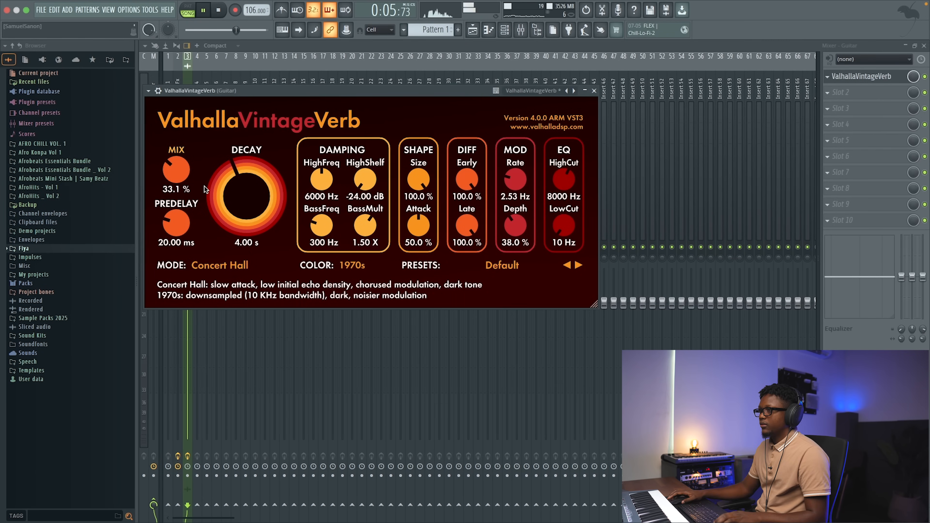
{"action": "left_click_drag", "start_coordinate": [175, 175], "coordinate": [172, 166]}
{"action": "left_click_drag", "start_coordinate": [563, 226], "coordinate": [559, 208]}
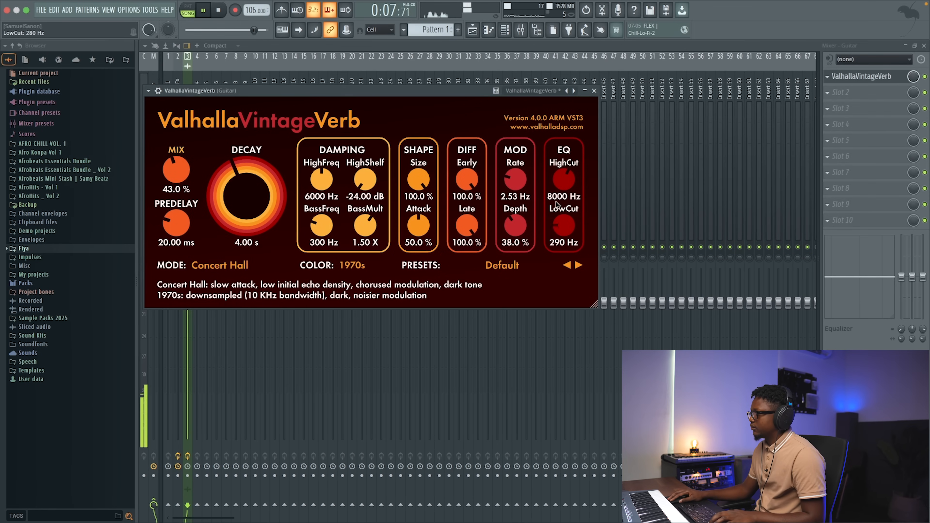
{"action": "left_click", "coordinate": [593, 92]}
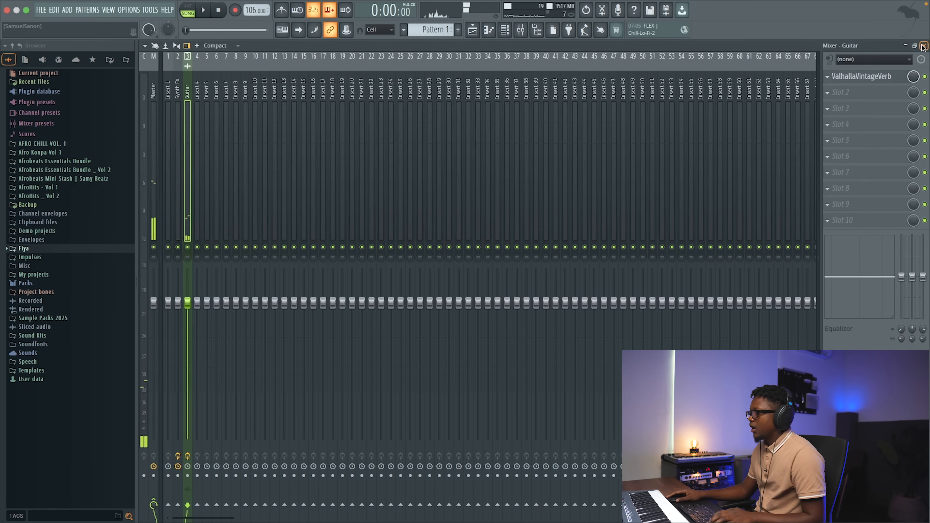
{"action": "left_click", "coordinate": [923, 46]}
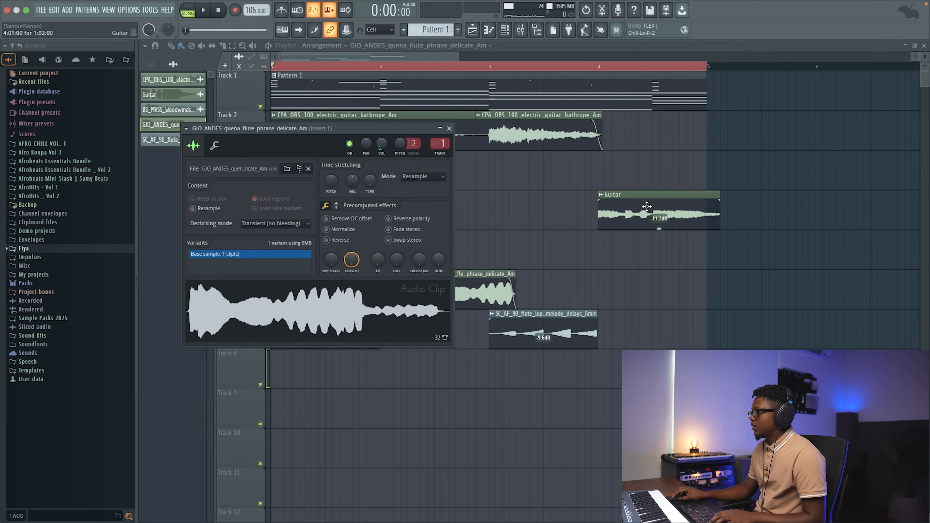
- Route the quena flute sample to the Guitar mixer insert and lower its channel volume to 6%
{"action": "double_click", "coordinate": [633, 198]}
{"action": "double_click", "coordinate": [458, 273]}
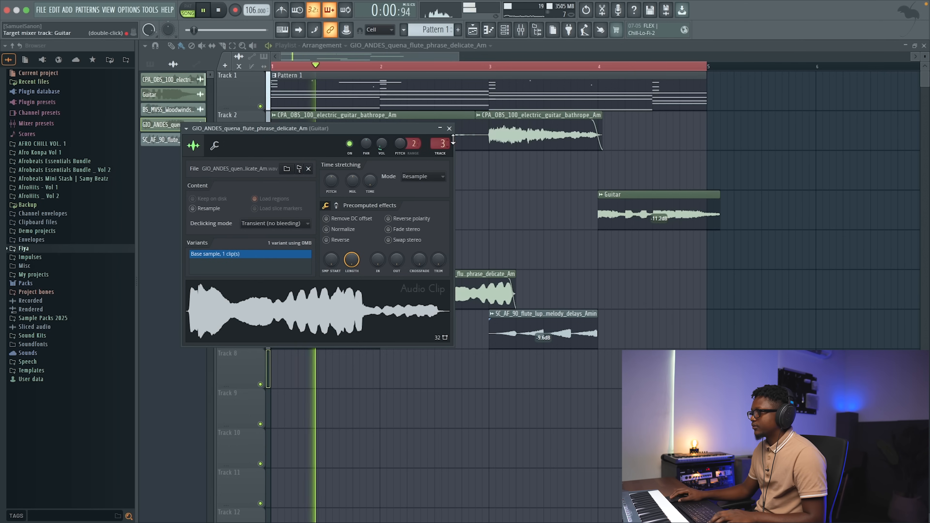
{"action": "left_click", "coordinate": [450, 128]}
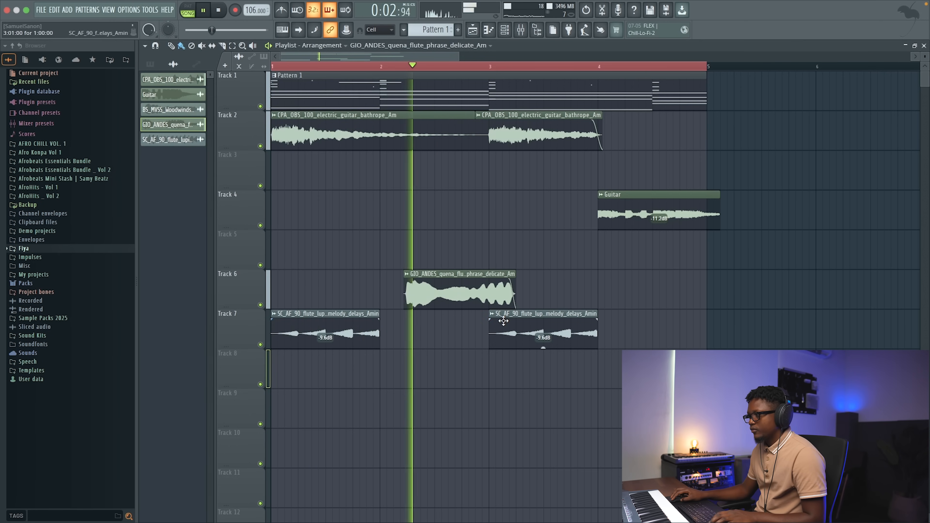
{"action": "double_click", "coordinate": [470, 292]}
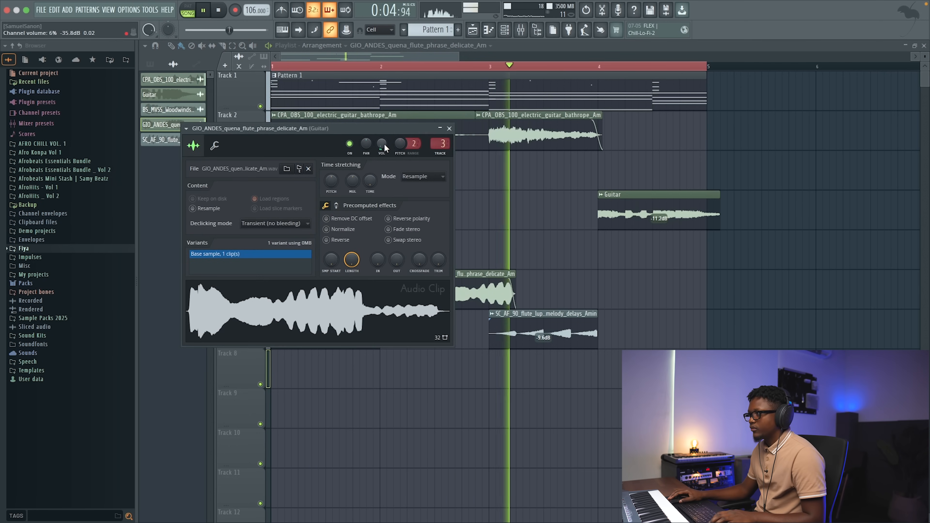
{"action": "left_click", "coordinate": [449, 128]}
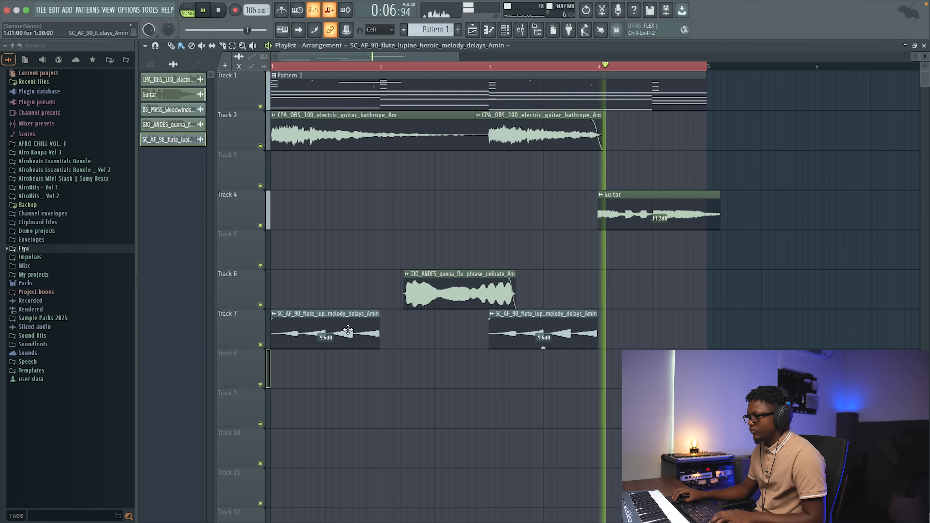
- Rename the lupine flute channel on Track 7 to "Flute Loop" and route it to mixer insert 4
{"action": "double_click", "coordinate": [368, 324]}
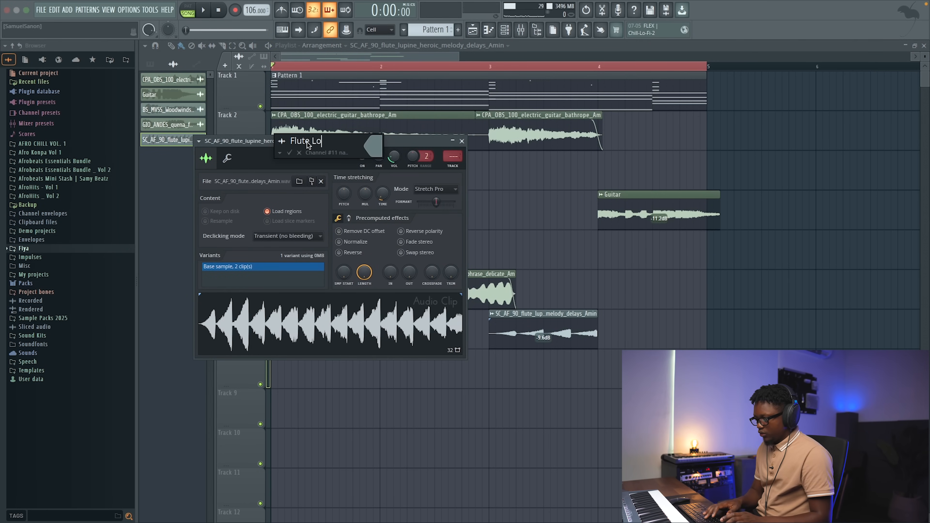
{"action": "key", "text": "Return"}
{"action": "key", "text": "ctrl+l"}
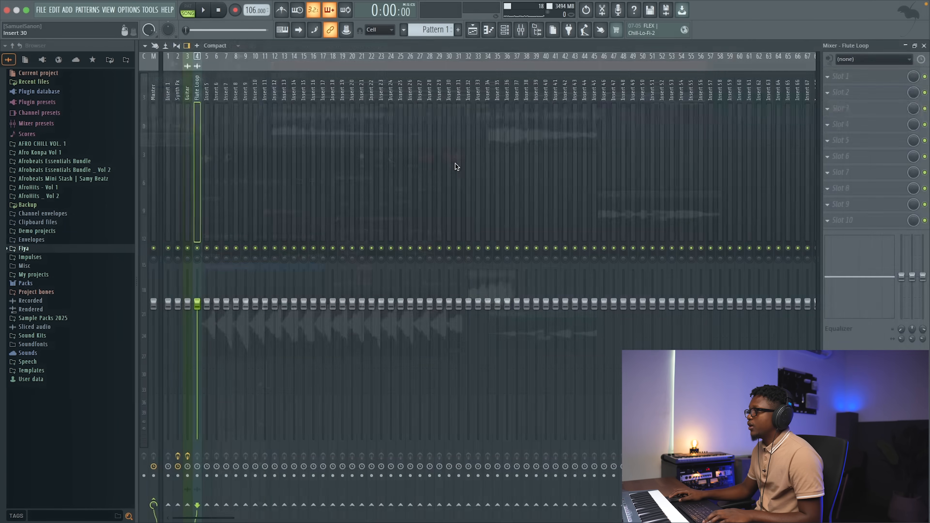
- Load ValhallaVintageVerb in the Flute Loop insert's first slot and set its mix to 40.1% and low cut to 360 Hz
{"action": "left_click", "coordinate": [857, 85]}
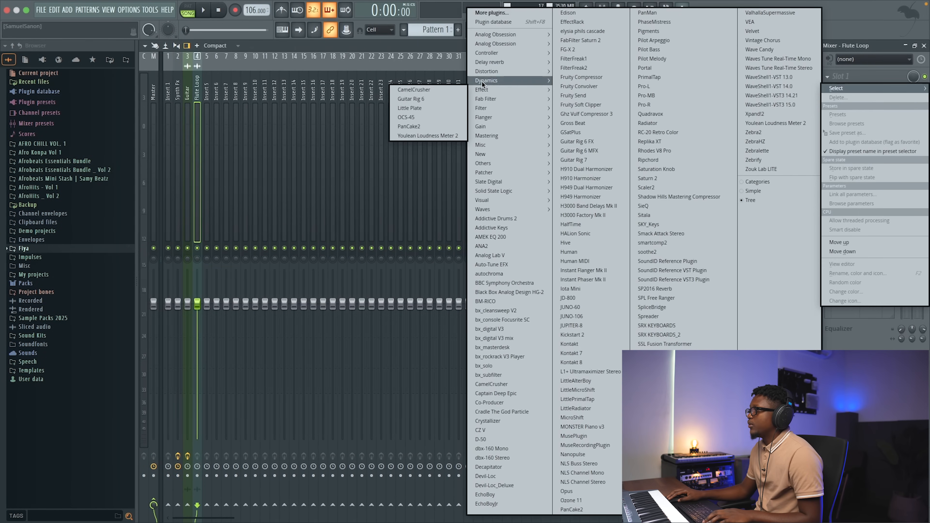
{"action": "mouse_move", "coordinate": [498, 63]}
{"action": "left_click", "coordinate": [448, 126]}
{"action": "key", "text": "space"}
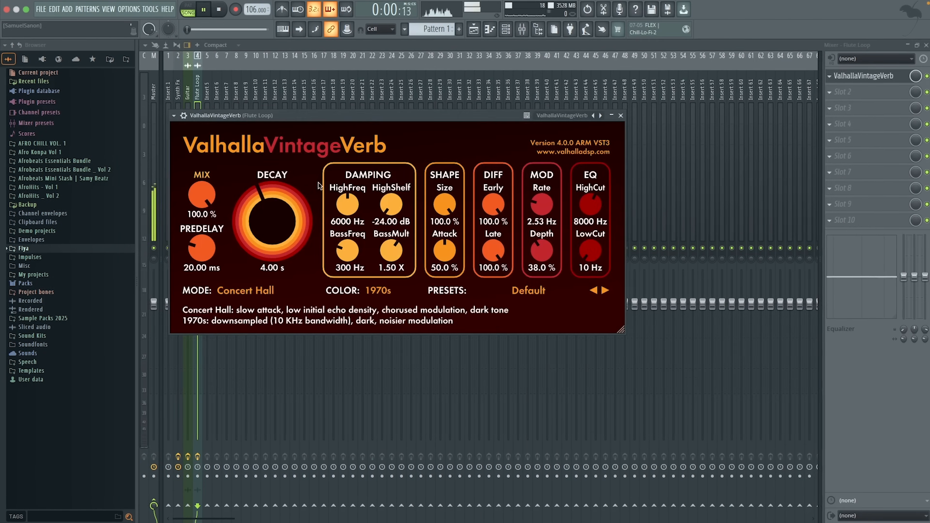
{"action": "left_click_drag", "start_coordinate": [201, 194], "coordinate": [240, 270]}
{"action": "left_click", "coordinate": [275, 268]}
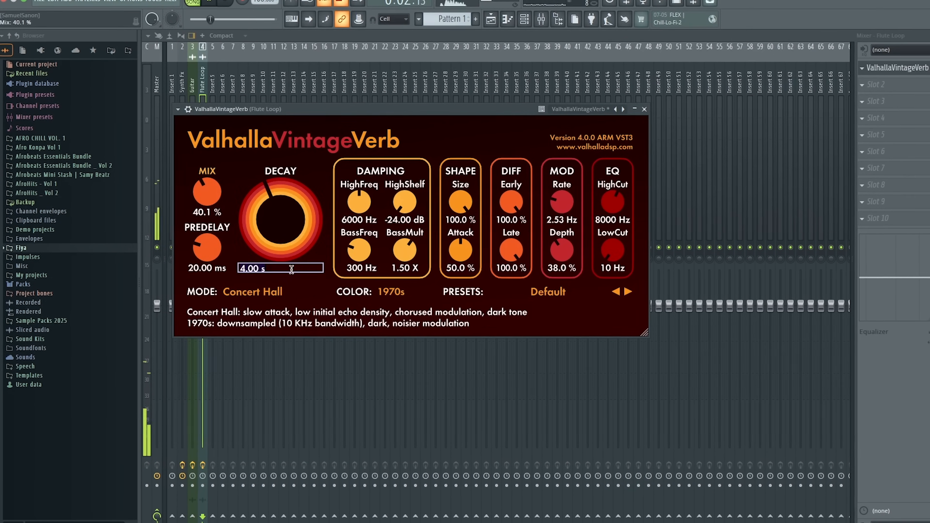
{"action": "left_click_drag", "start_coordinate": [625, 251], "coordinate": [631, 224]}
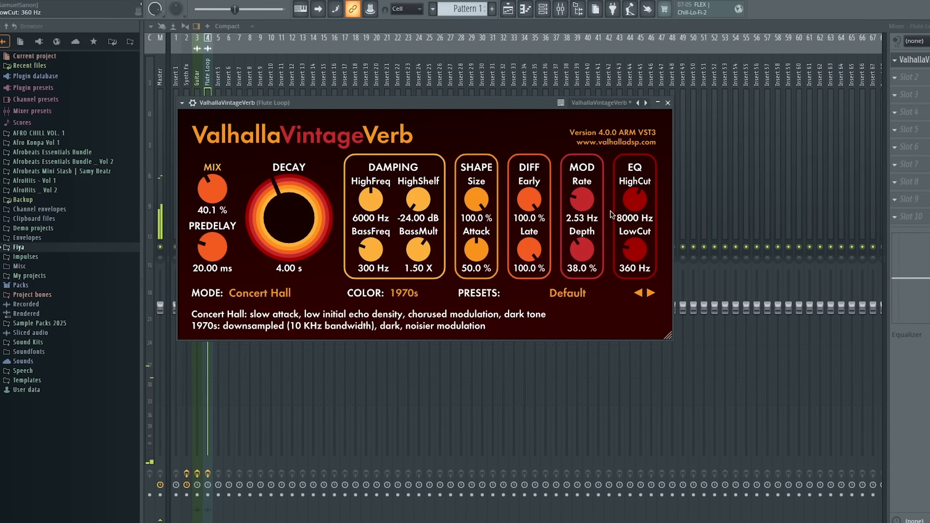
{"action": "key", "text": "F5"}
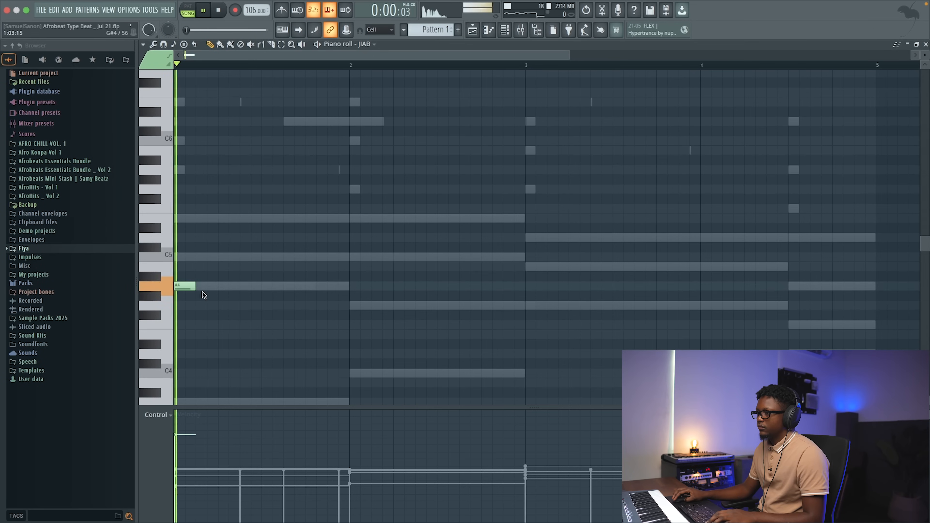
- Shorten the A4 note at the start of bar 1 in the JIAB piano roll to one step and audition it
{"action": "key", "text": "space"}
{"action": "key", "text": "space"}
{"action": "scroll", "coordinate": [189, 290], "scroll_direction": "down", "scroll_amount": 1}
{"action": "key", "text": "space"}
{"action": "key", "text": "space"}
{"action": "key", "text": "space"}
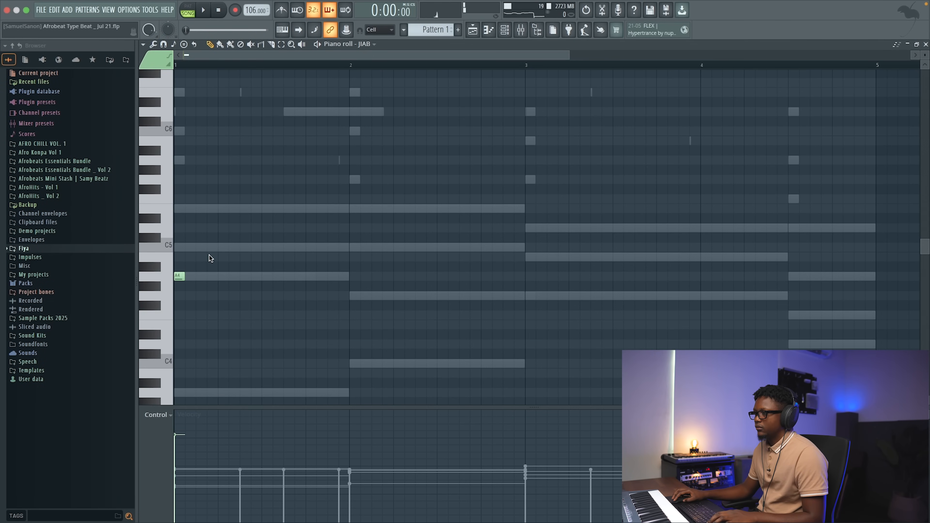
{"action": "key", "text": "space"}
{"action": "key", "text": "space"}
- Add a one-step A5 note near the end of bar 1 and a two-step C6 note at 2:02 for JIAB
{"action": "left_click", "coordinate": [328, 160]}
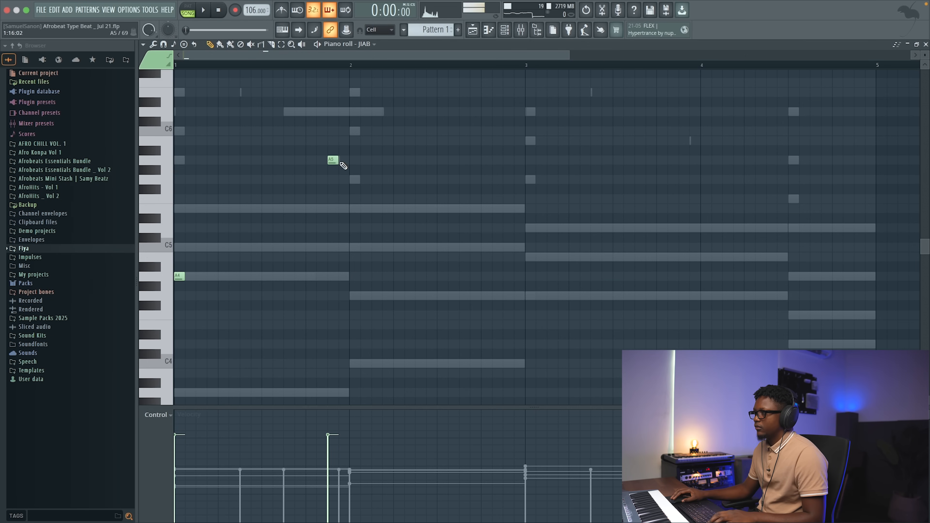
{"action": "left_click", "coordinate": [365, 142]}
{"action": "scroll", "coordinate": [366, 152], "scroll_direction": "up", "scroll_amount": 1}
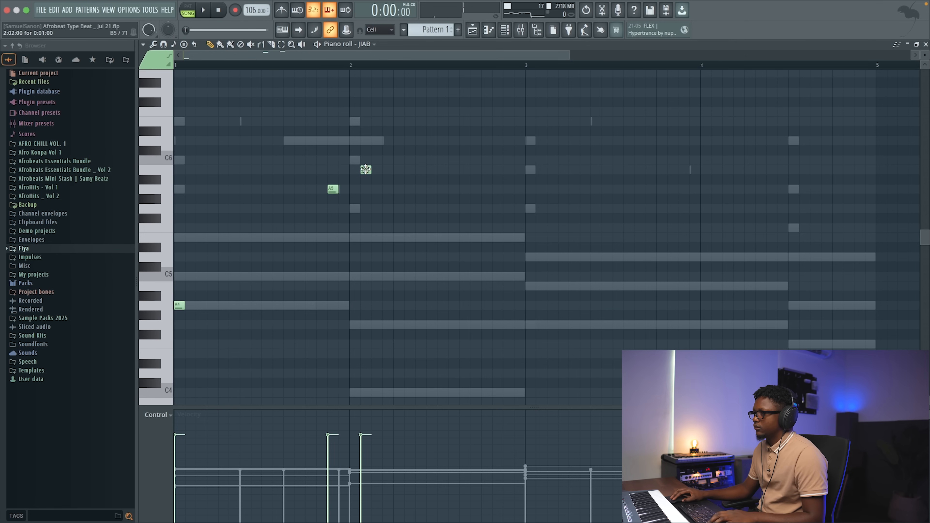
{"action": "key", "text": "space"}
{"action": "left_click_drag", "start_coordinate": [370, 160], "coordinate": [383, 161]}
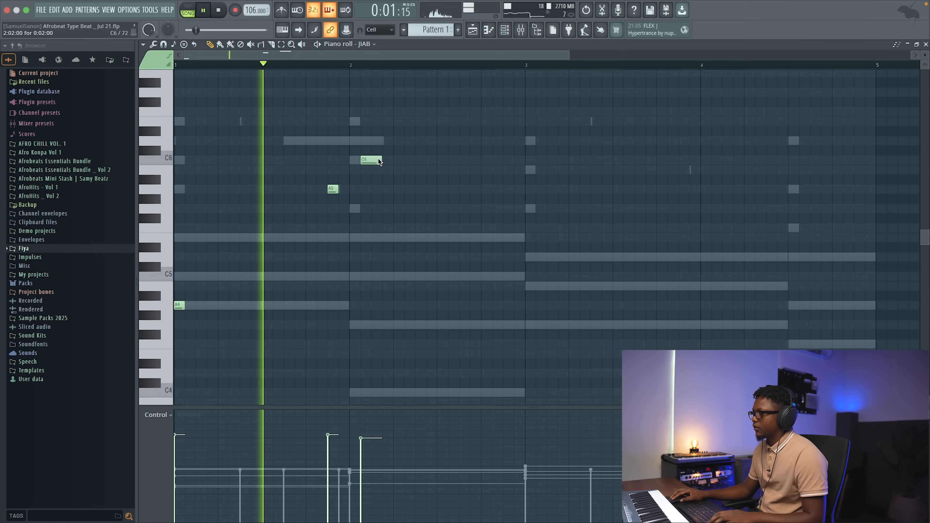
- Shift the JIAB A5 note one step later, onto the last step of bar 1, while auditioning the melody
{"action": "key", "text": "space"}
{"action": "key", "text": "space"}
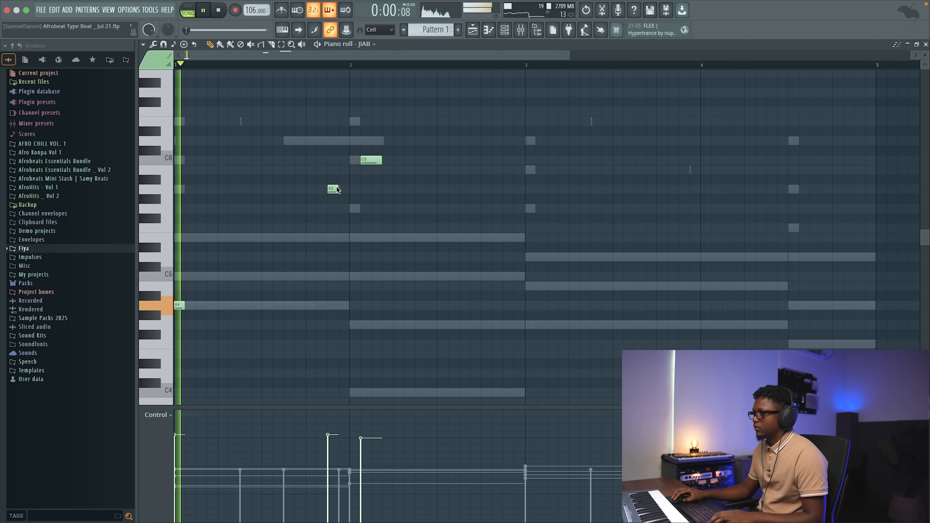
{"action": "left_click_drag", "start_coordinate": [328, 190], "coordinate": [339, 191]}
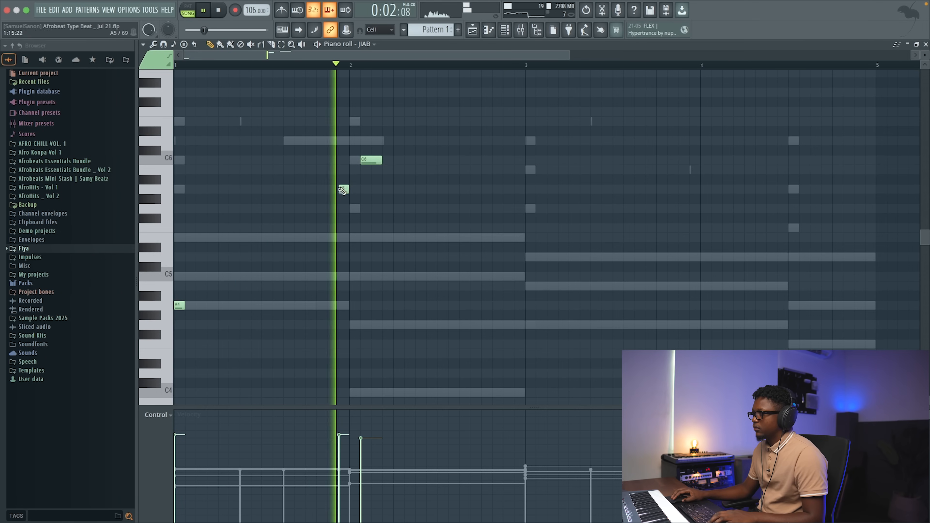
{"action": "key", "text": "space"}
- Add a one-step G4 note at 2:04, directly after the C6 note, and replay the JIAB melody
{"action": "scroll", "coordinate": [392, 193], "scroll_direction": "down", "scroll_amount": 1}
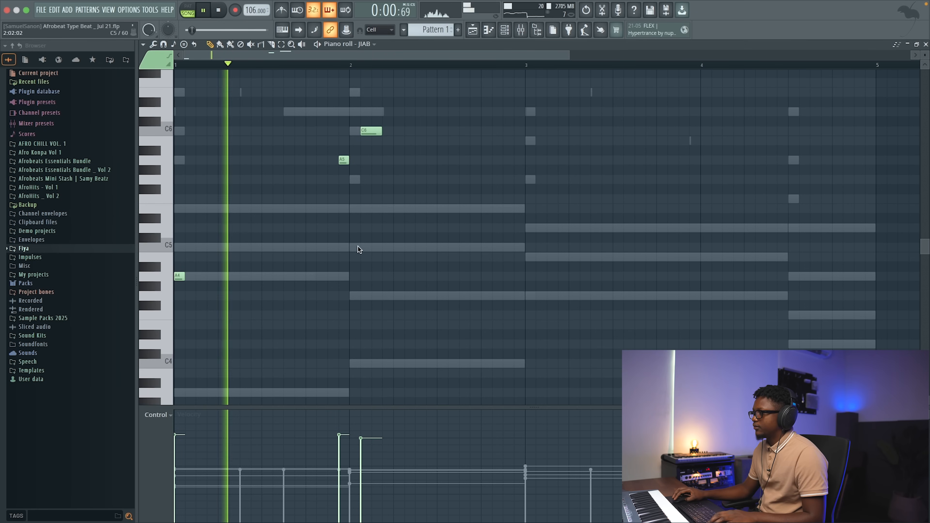
{"action": "scroll", "coordinate": [350, 231], "scroll_direction": "down", "scroll_amount": 1}
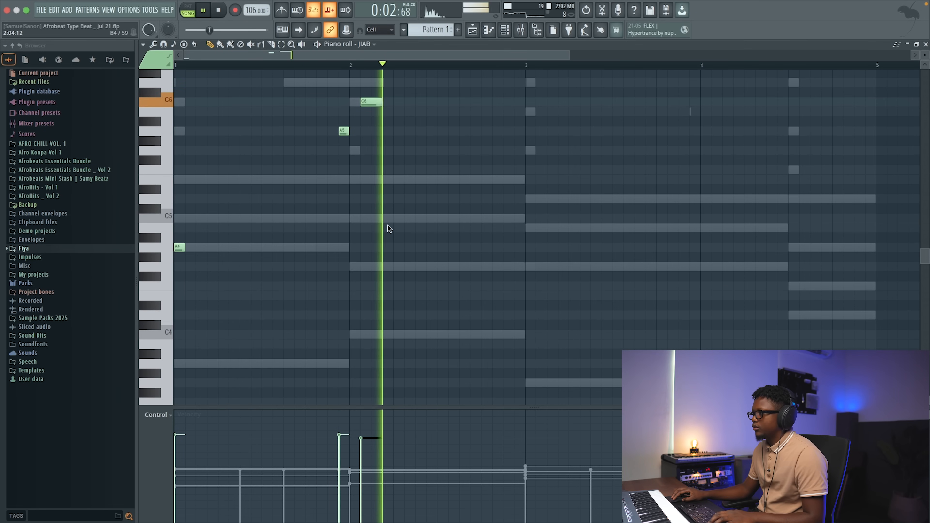
{"action": "key", "text": "space"}
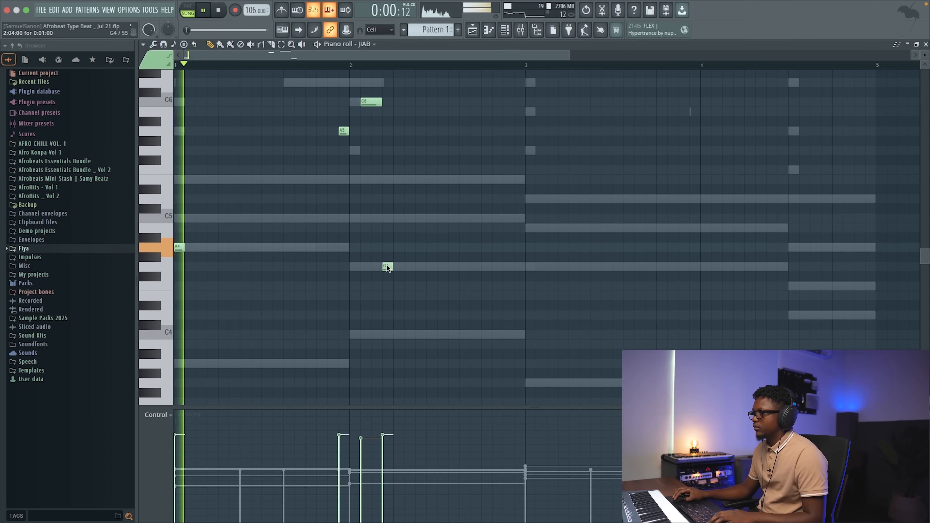
{"action": "scroll", "coordinate": [388, 258], "scroll_direction": "down", "scroll_amount": 1}
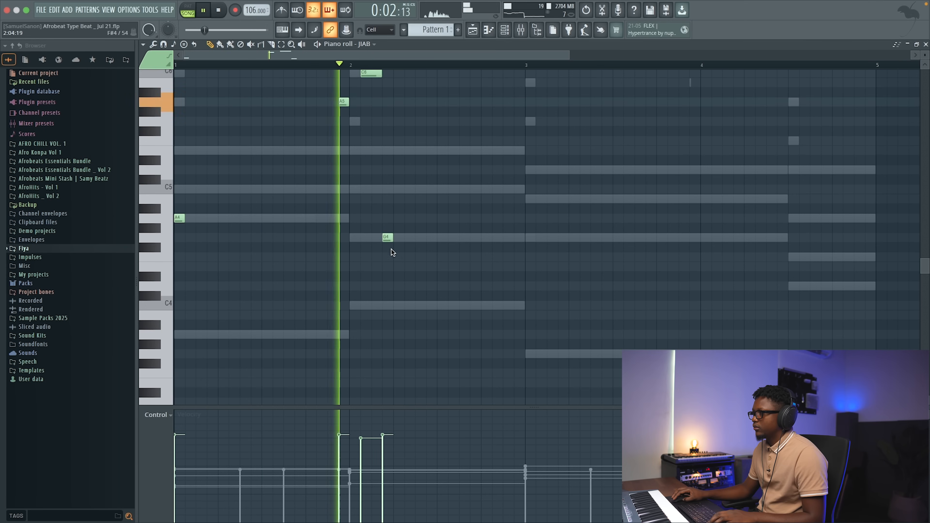
- Raise the JIAB G4 note at 2:04 to C5, lengthen it to almost three steps, and place a three-step C5 note at 2:07
{"action": "key", "text": "space"}
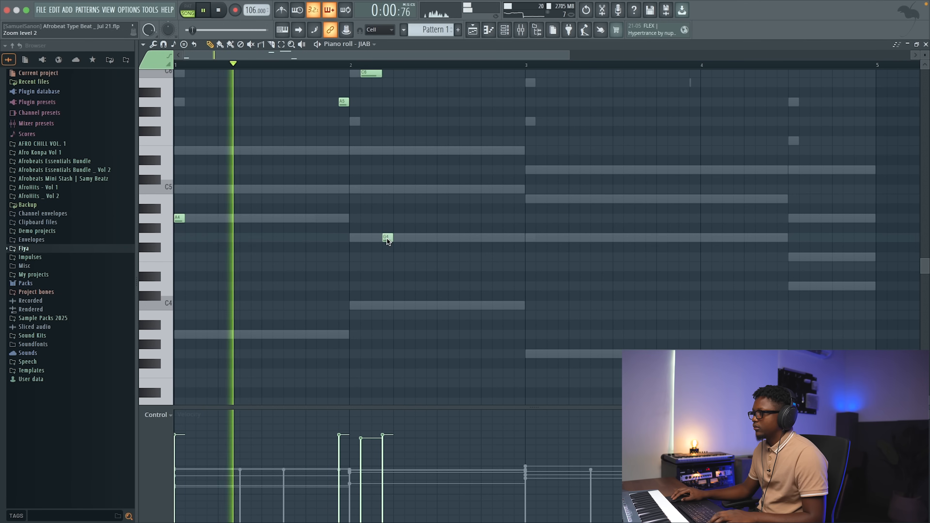
{"action": "key", "text": "space"}
{"action": "left_click_drag", "start_coordinate": [375, 239], "coordinate": [361, 308]}
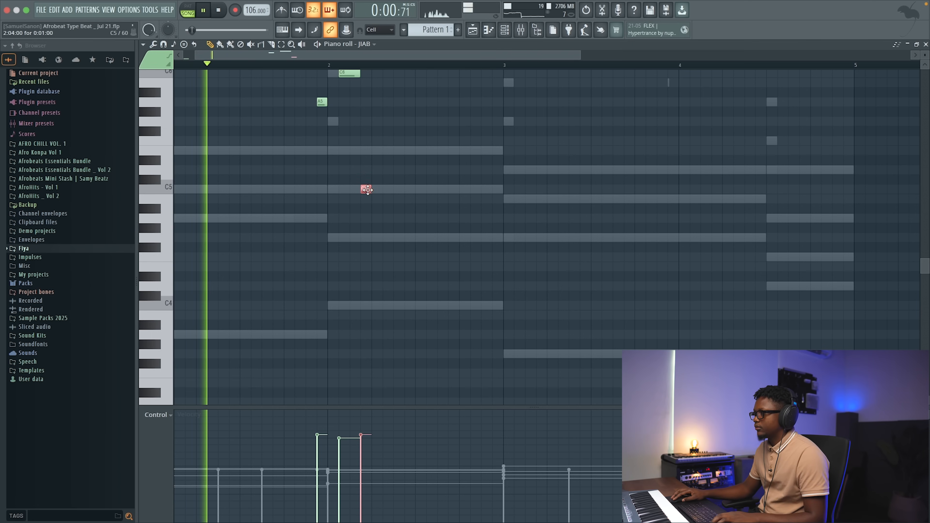
{"action": "left_click_drag", "start_coordinate": [370, 189], "coordinate": [404, 193]}
{"action": "left_click", "coordinate": [404, 191]}
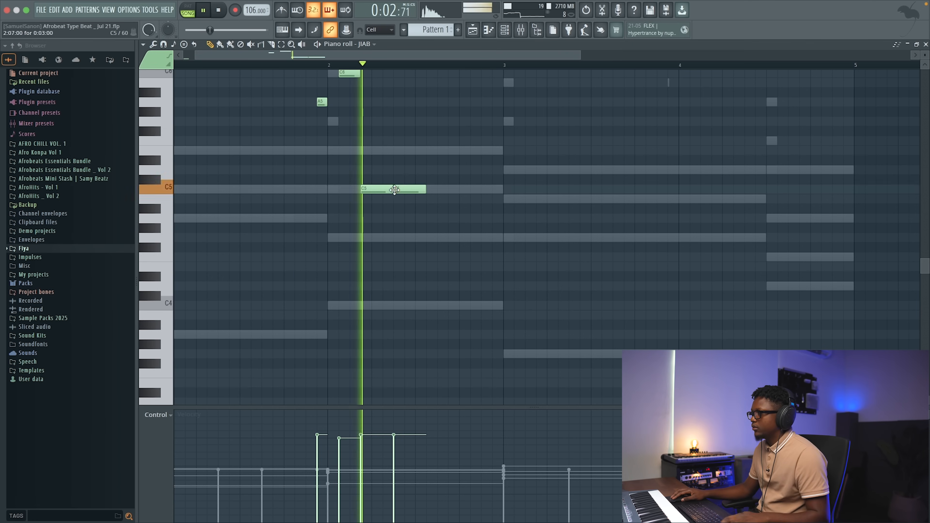
{"action": "key", "text": "space"}
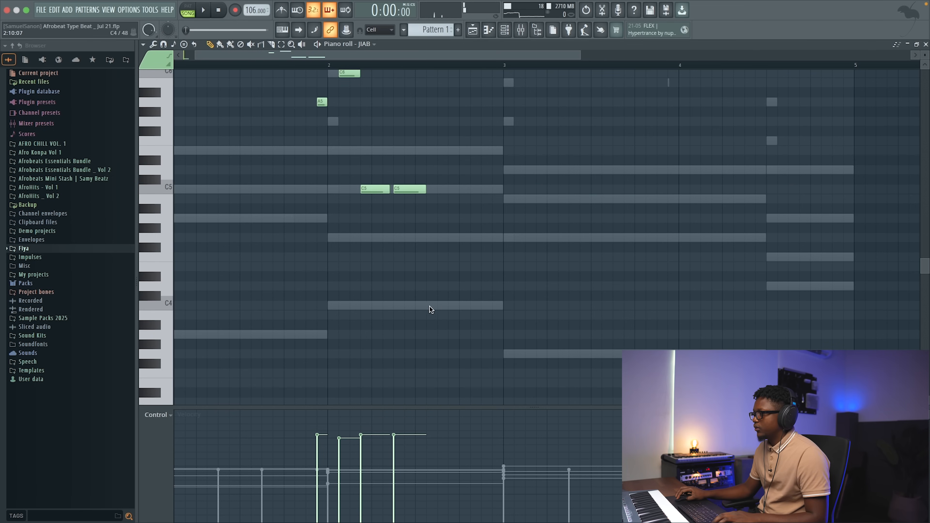
- Add a C4 note about three and a half steps long at 2:11 for JIAB and audition the melody
{"action": "left_click", "coordinate": [441, 306]}
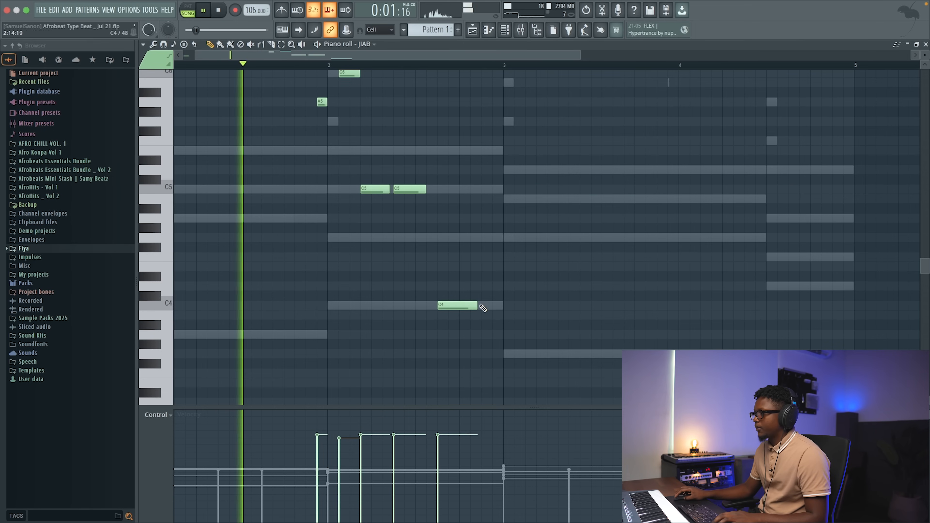
{"action": "scroll", "coordinate": [412, 244], "scroll_direction": "up", "scroll_amount": 3}
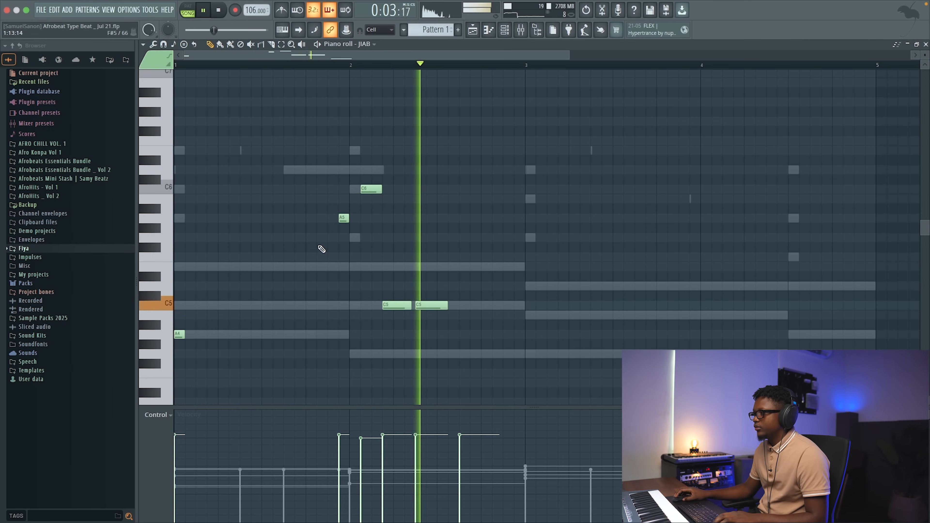
{"action": "scroll", "coordinate": [363, 233], "scroll_direction": "down", "scroll_amount": 4}
{"action": "scroll", "coordinate": [423, 246], "scroll_direction": "up", "scroll_amount": 1}
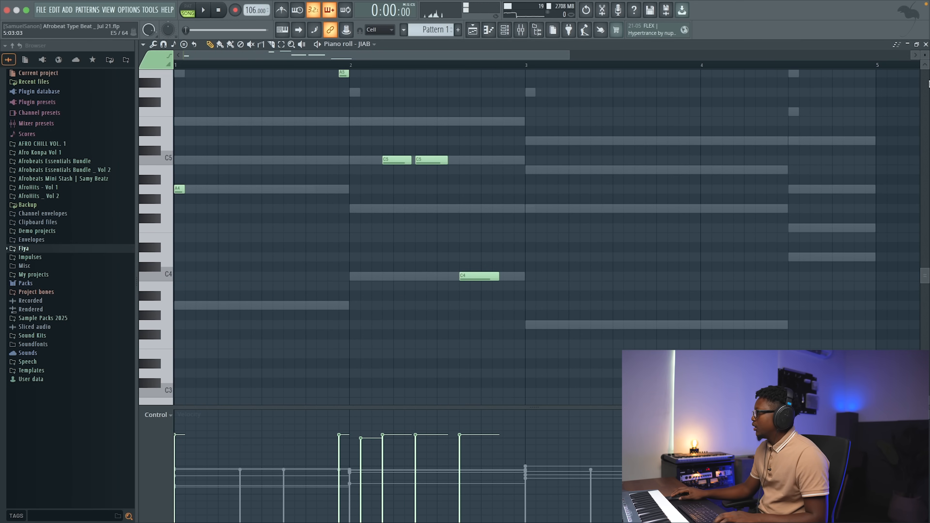
- Load Cradle The God Particle into effect slot 4 of the Master track, keeping its default preset
{"action": "left_click", "coordinate": [925, 44]}
{"action": "left_click", "coordinate": [526, 35]}
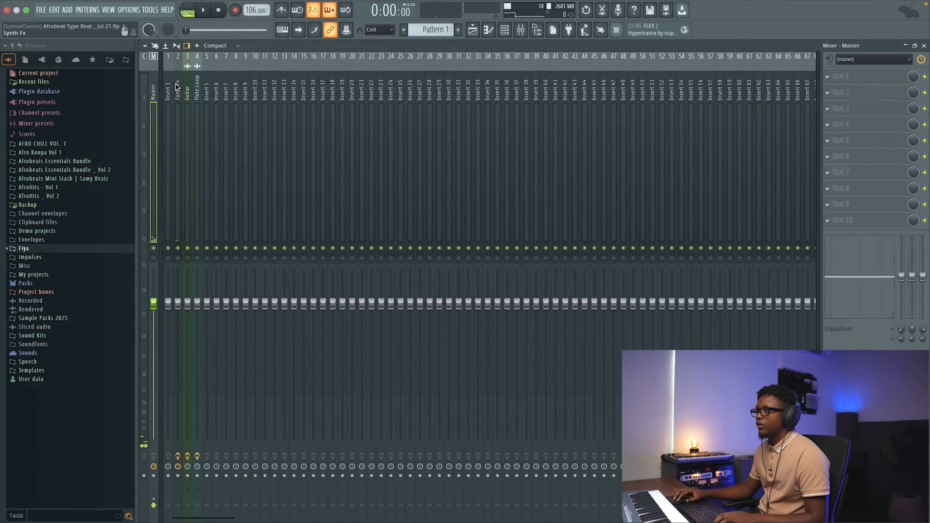
{"action": "left_click", "coordinate": [832, 125]}
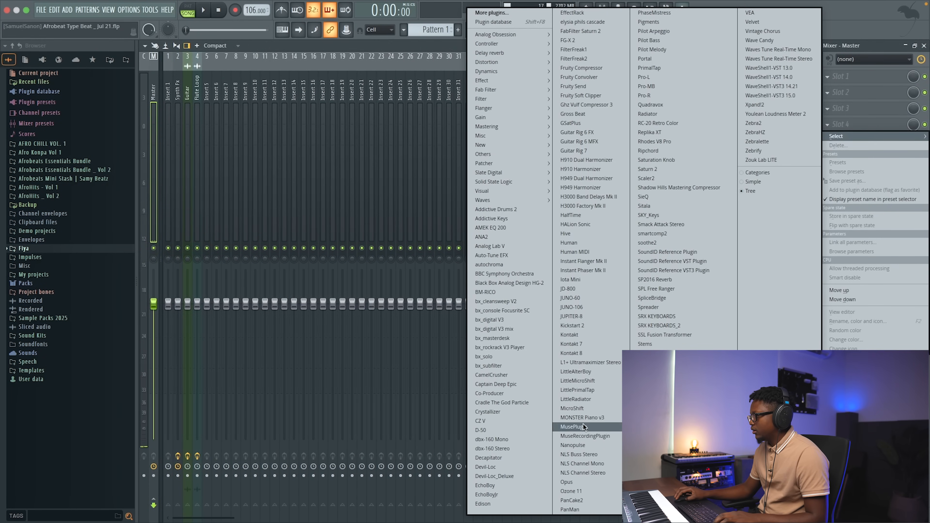
{"action": "left_click", "coordinate": [501, 394]}
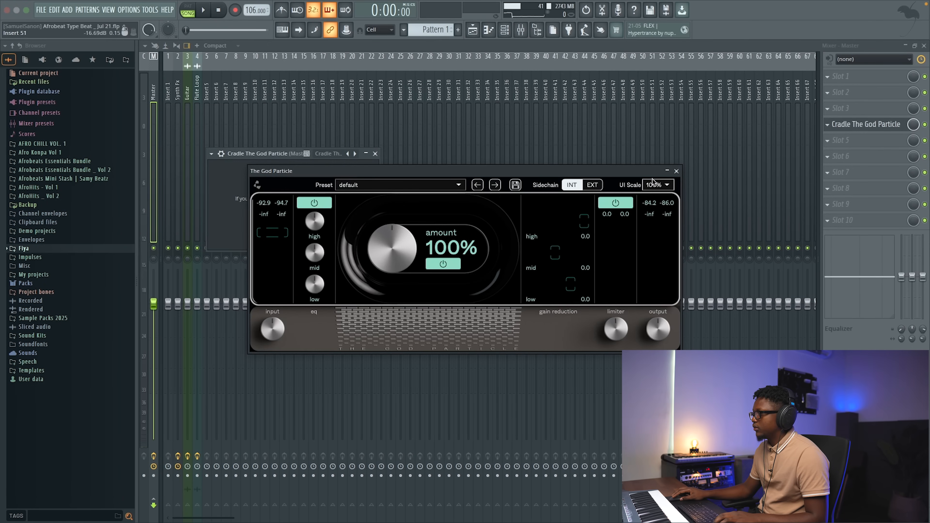
{"action": "left_click", "coordinate": [676, 171]}
{"action": "left_click", "coordinate": [375, 153]}
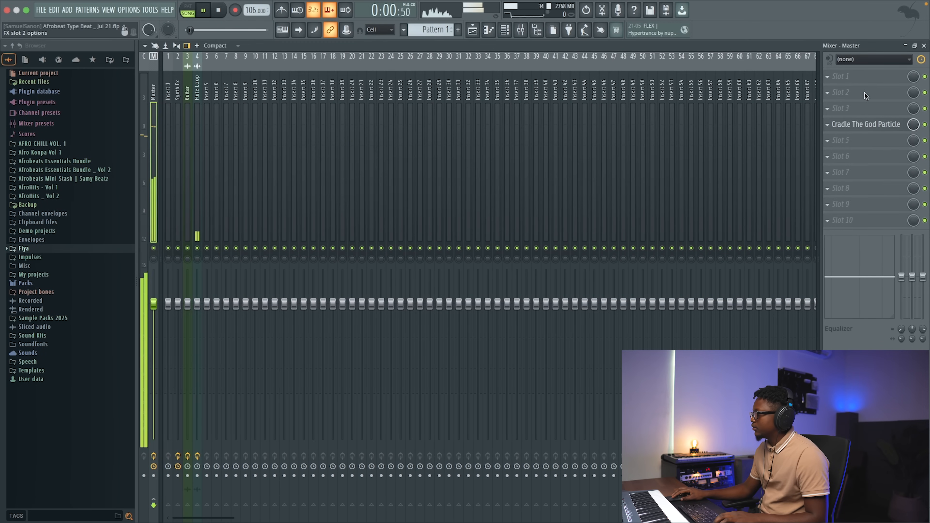
{"action": "left_click", "coordinate": [924, 46]}
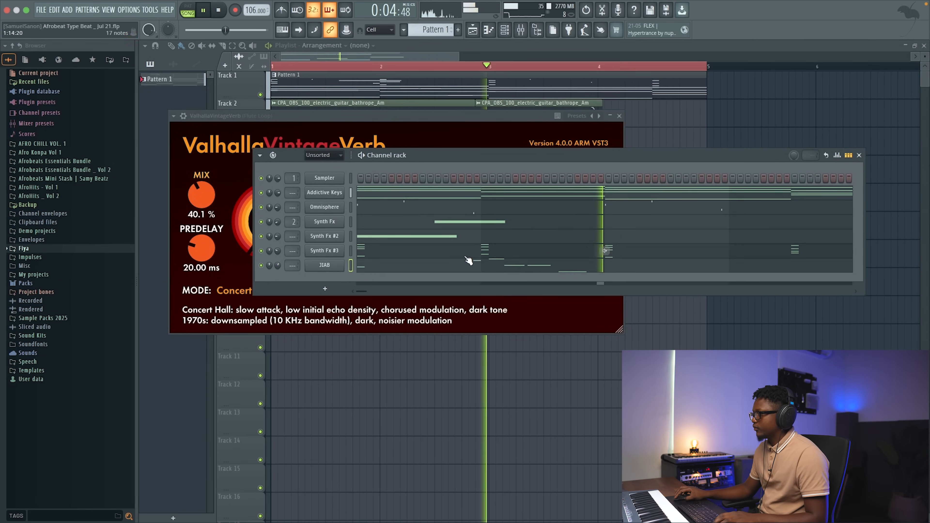
- Continue the JIAB melody with G4 notes at 3:01 and 3:12, a one-step D6 at 4:07 and a one-step C6 at 4:08
{"action": "key", "text": "space"}
{"action": "left_click", "coordinate": [473, 265]}
{"action": "left_click", "coordinate": [531, 209]}
{"action": "key", "text": "space"}
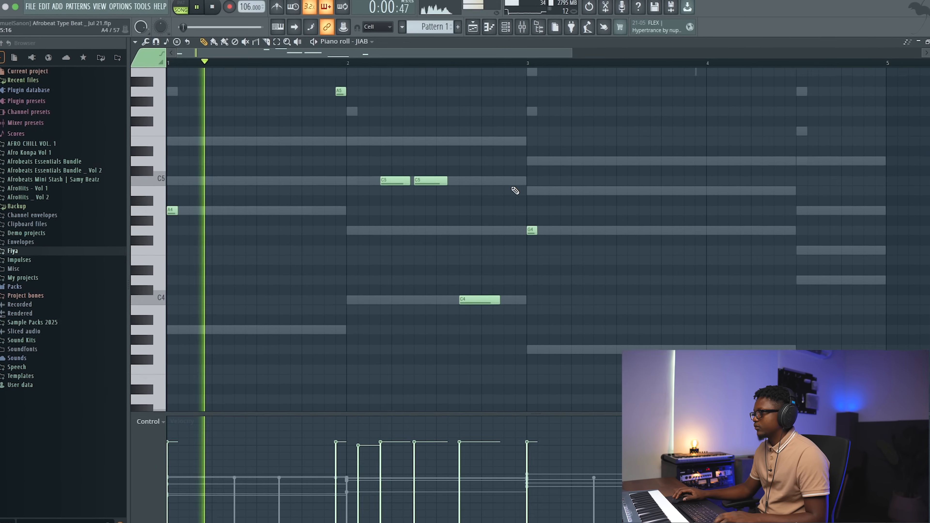
{"action": "scroll", "coordinate": [515, 191], "scroll_direction": "up", "scroll_amount": 3}
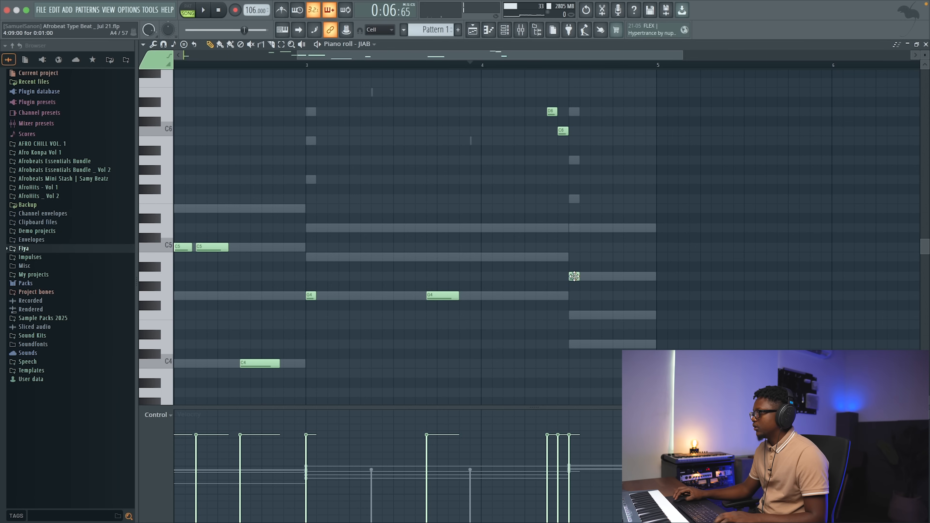
- Place two adjacent two-step D5 notes at 4:09 and 4:11 in the JIAB melody while auditioning it
{"action": "key", "text": "space"}
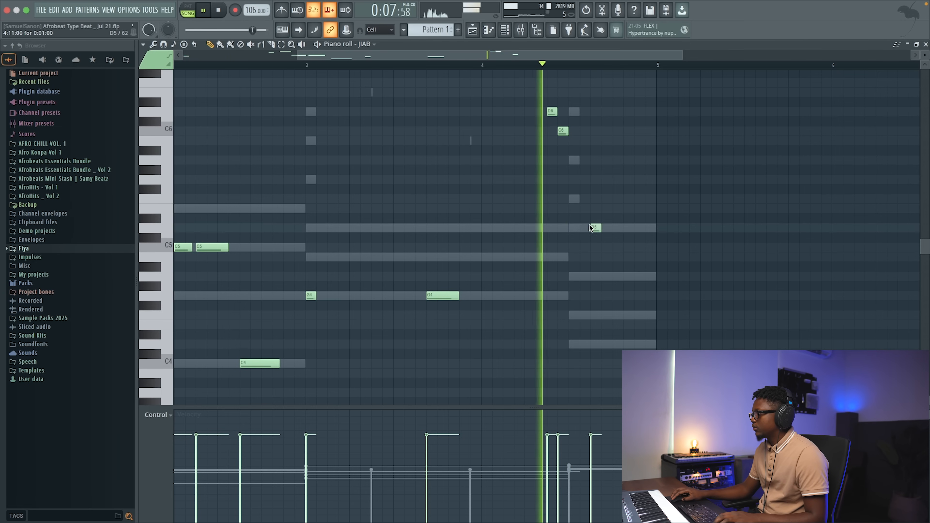
{"action": "key", "text": "space"}
{"action": "key", "text": "space"}
{"action": "left_click_drag", "start_coordinate": [579, 228], "coordinate": [597, 229]}
{"action": "key", "text": "space"}
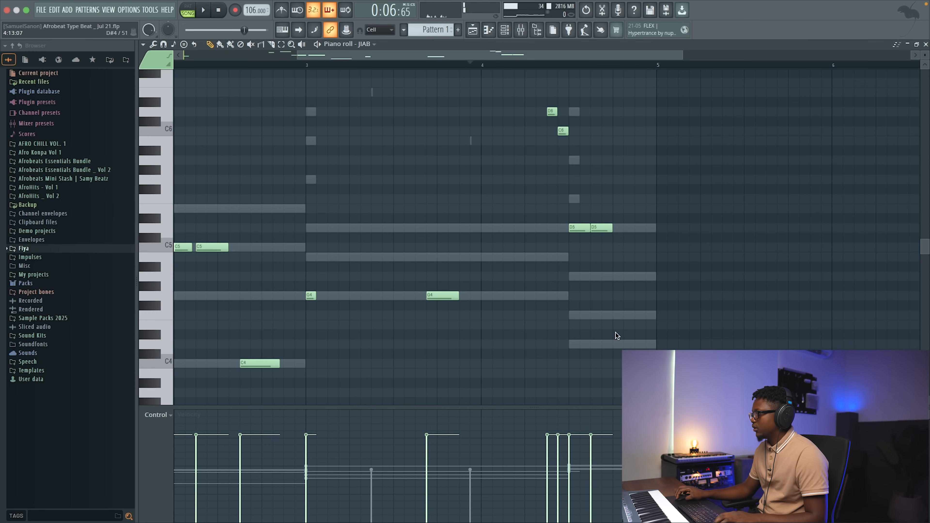
- Slightly shorten the D5 note at 4:09, add a three-step D4 note at 4:13, and close the JIAB piano roll
{"action": "key", "text": "space"}
{"action": "left_click_drag", "start_coordinate": [590, 228], "coordinate": [588, 228]}
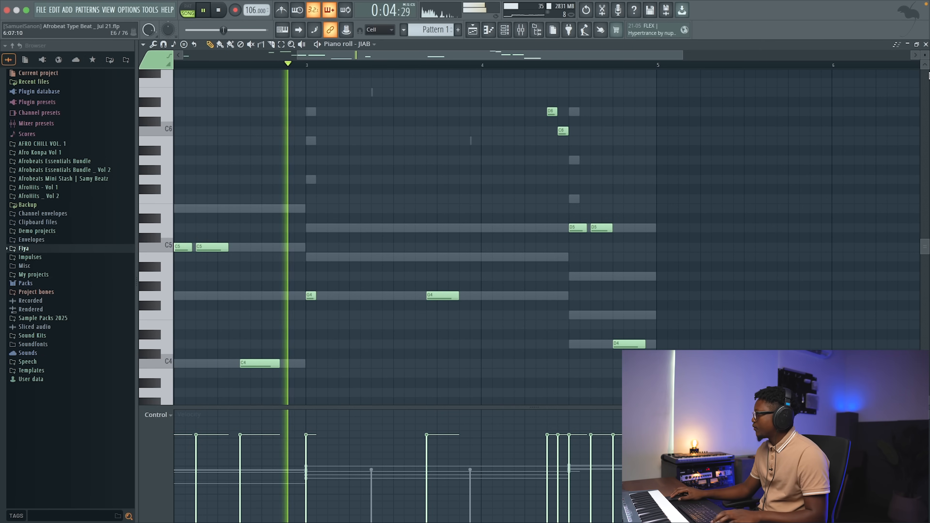
{"action": "left_click", "coordinate": [923, 44]}
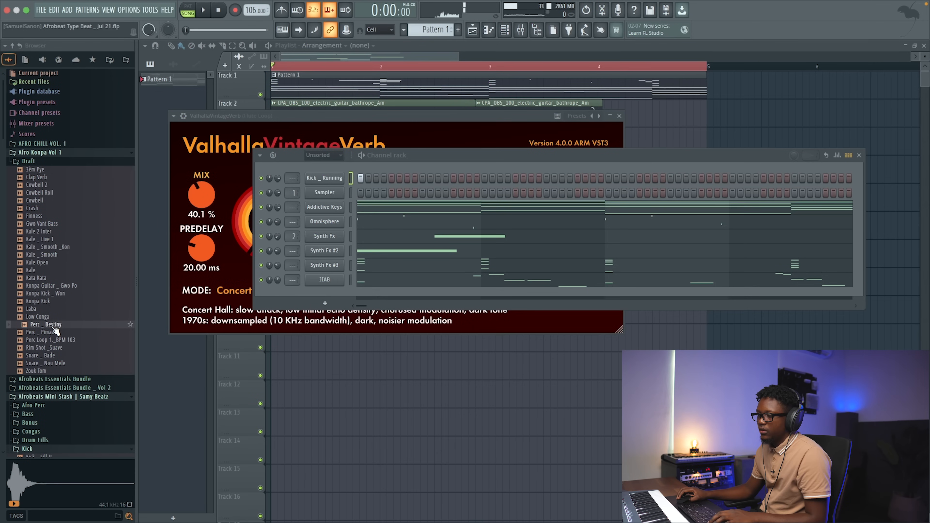
- Load the Perc _ Destiny sample from the Afro Konpa Vol 1 Draft folder into a new channel
{"action": "right_click", "coordinate": [54, 328]}
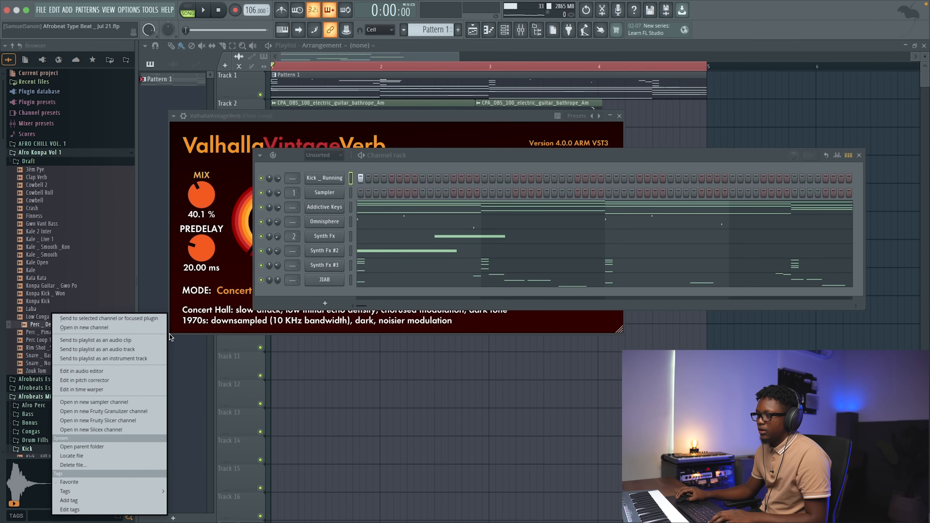
{"action": "left_click", "coordinate": [118, 328]}
{"action": "left_click", "coordinate": [474, 154]}
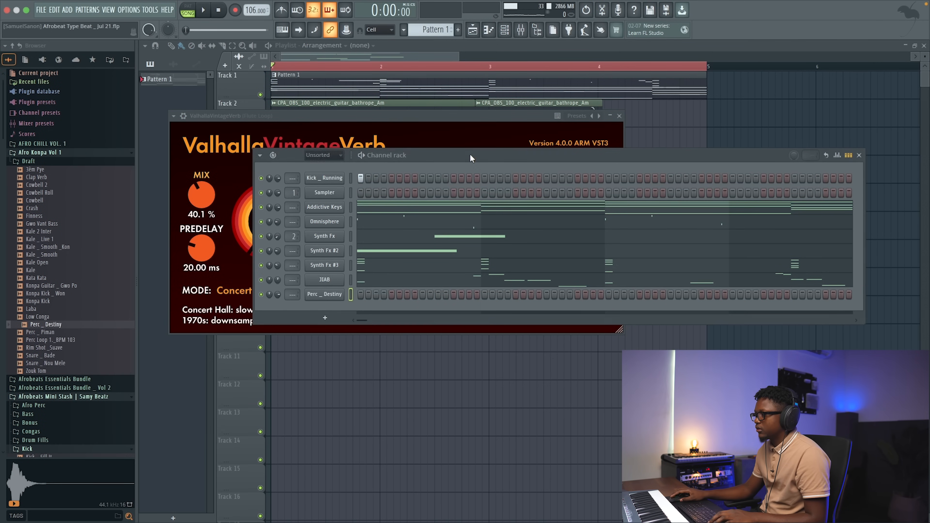
- Program Perc _ Destiny hits on steps 4, 7, 11 and 13 of bar 1 while auditioning the beat
{"action": "left_click", "coordinate": [384, 294]}
{"action": "left_click", "coordinate": [407, 294]}
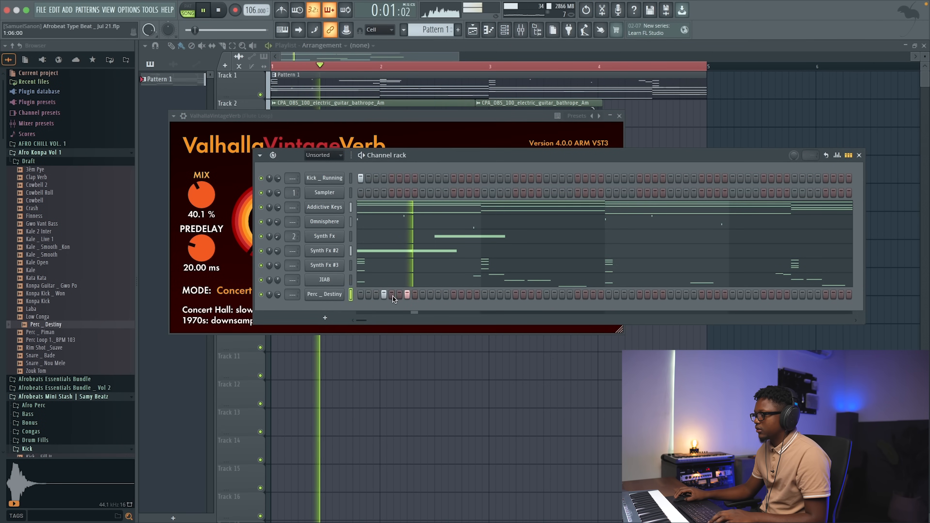
{"action": "left_click", "coordinate": [438, 295]}
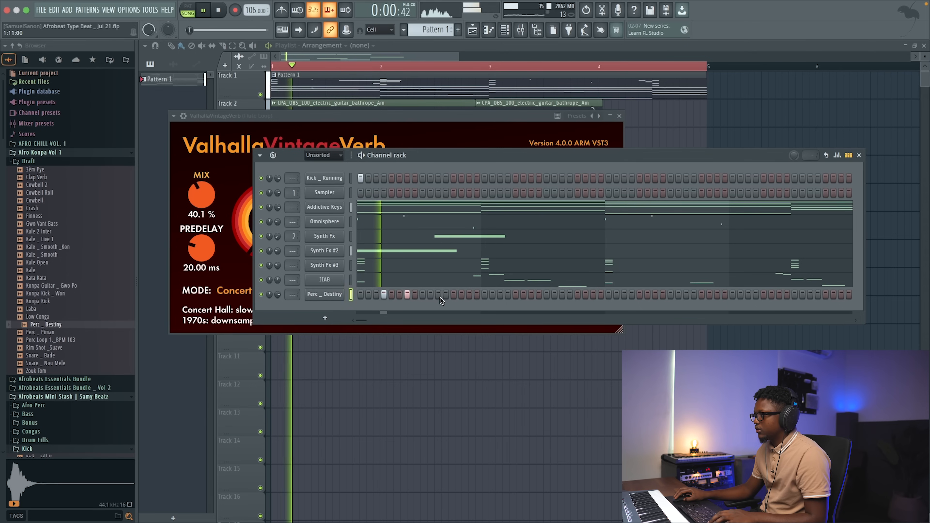
{"action": "left_click", "coordinate": [454, 294]}
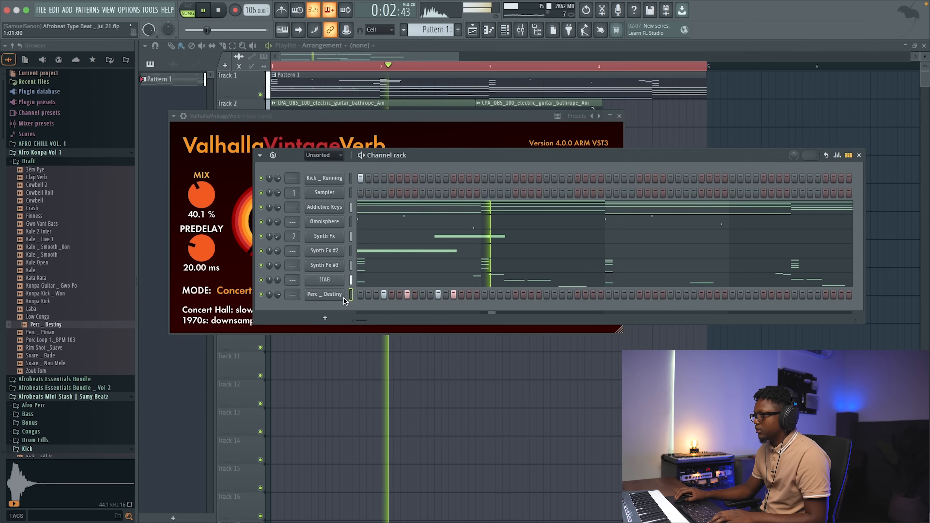
{"action": "key", "text": "space"}
- Duplicate the one-bar Perc _ Destiny pattern in the piano roll so it fills bars 2 to 4
{"action": "right_click", "coordinate": [315, 295]}
{"action": "left_click", "coordinate": [360, 293]}
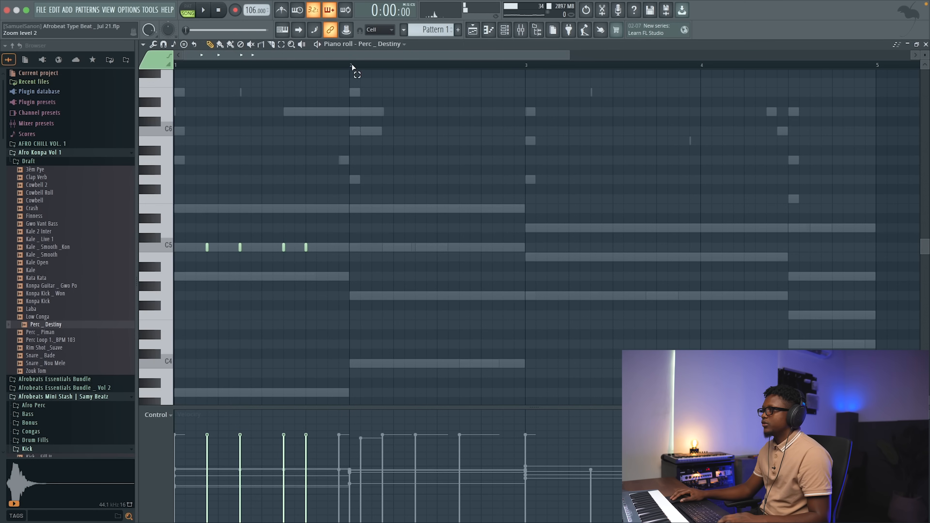
{"action": "left_click_drag", "start_coordinate": [352, 64], "coordinate": [174, 64]}
{"action": "key", "text": "ctrl+b"}
{"action": "key", "text": "ctrl+b"}
{"action": "key", "text": "ctrl+b"}
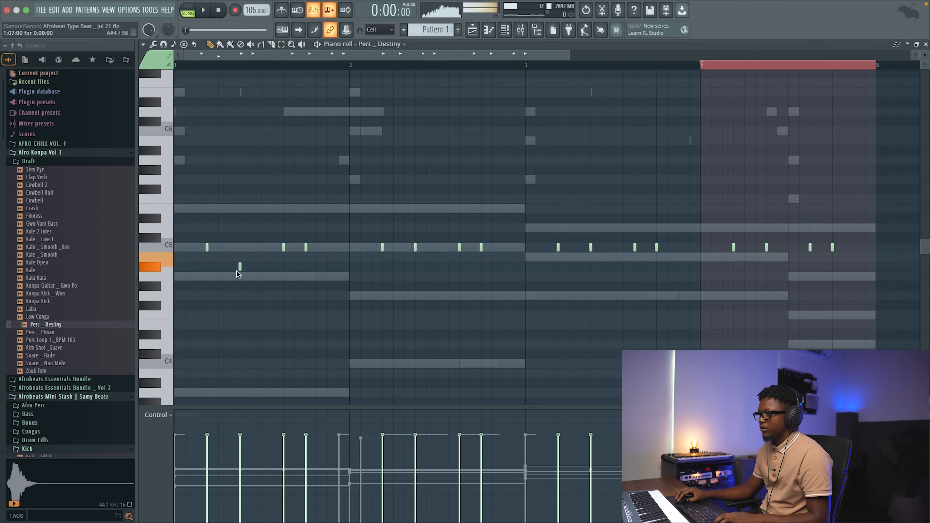
- Lower the Perc _ Destiny hits at 1:07 and 2:07 to B4, reduce their velocity, audition them and close the piano roll
{"action": "key", "text": "space"}
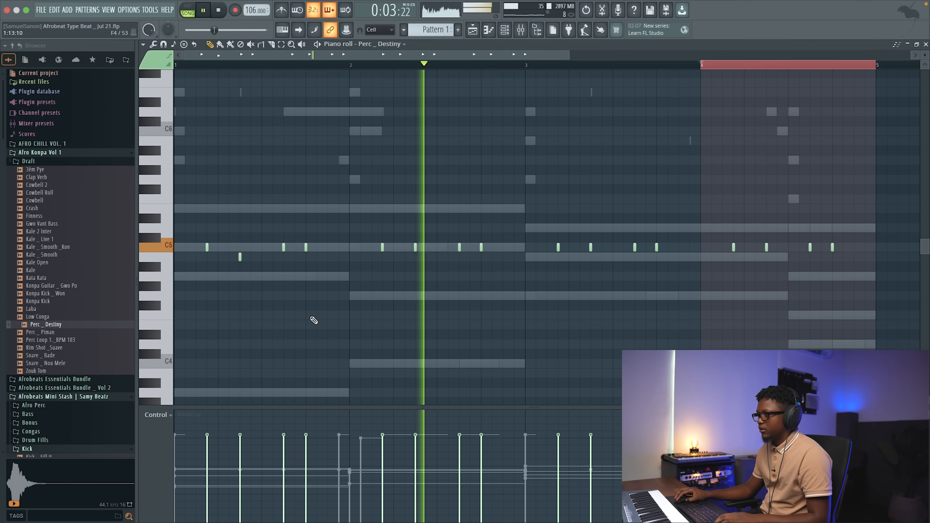
{"action": "key", "text": "space"}
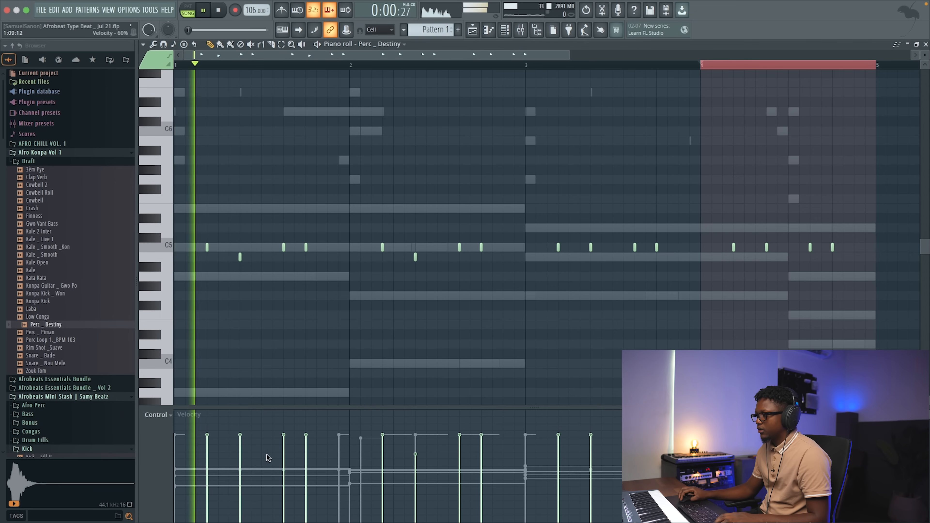
{"action": "left_click", "coordinate": [254, 453]}
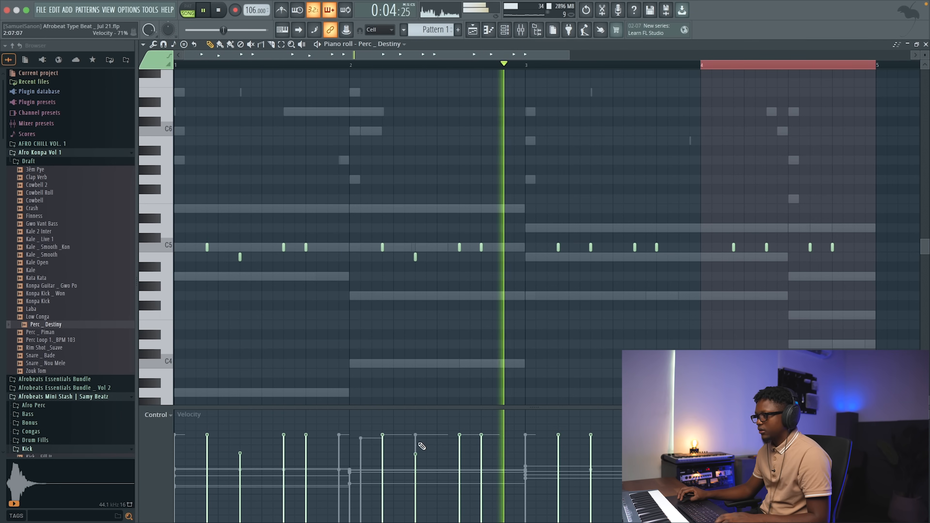
{"action": "right_click", "coordinate": [240, 256]}
{"action": "key", "text": "space"}
{"action": "key", "text": "space"}
{"action": "left_click", "coordinate": [925, 45]}
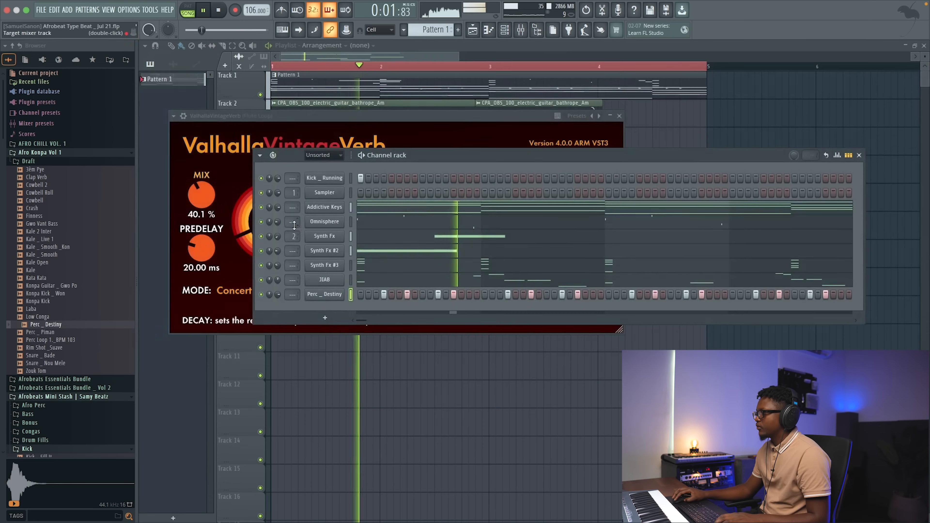
- Add Kick _ Running hits on step 11 of bar 2, step 1 of bar 3 and step 11 of bar 4 during playback
{"action": "key", "text": "space"}
{"action": "key", "text": "space"}
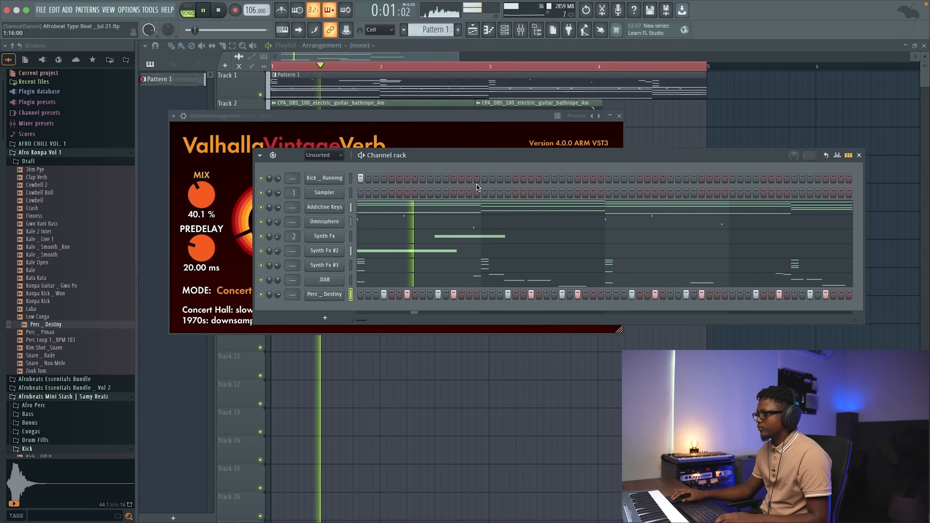
{"action": "left_click", "coordinate": [562, 179]}
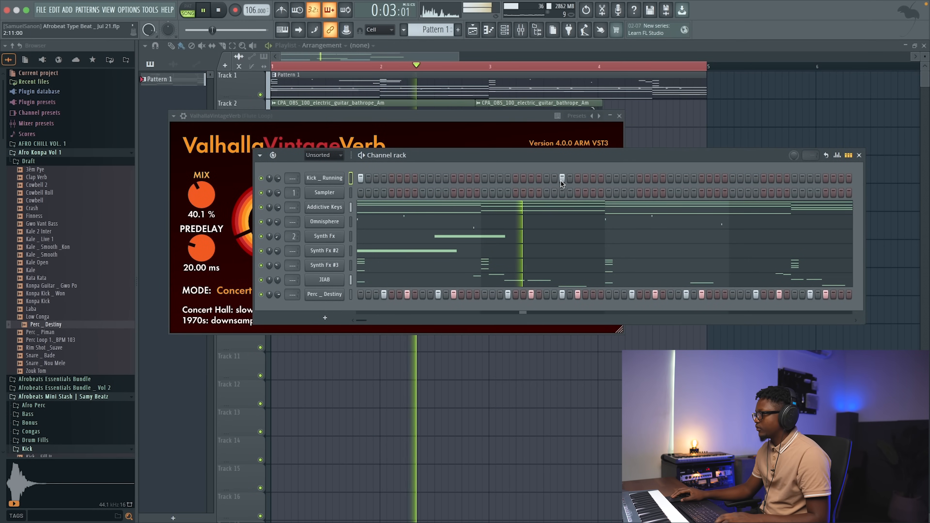
{"action": "left_click", "coordinate": [609, 178]}
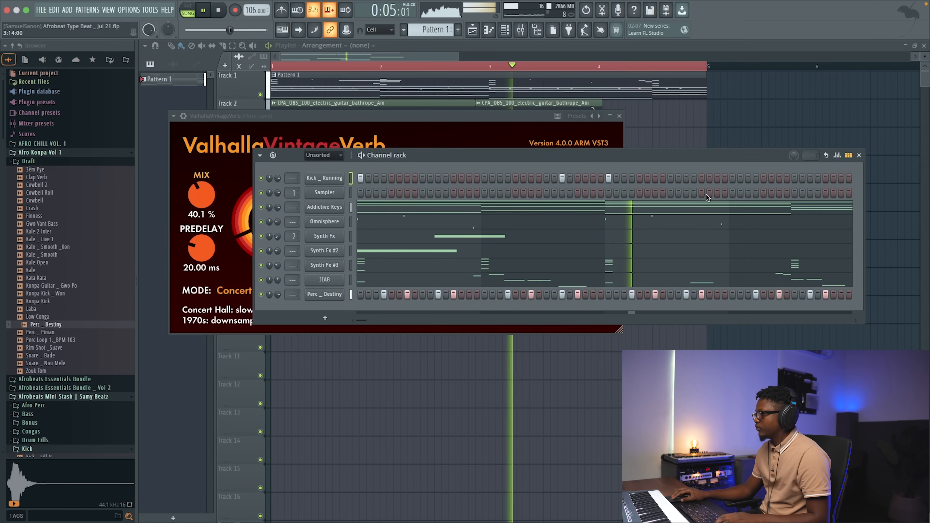
{"action": "left_click", "coordinate": [810, 179]}
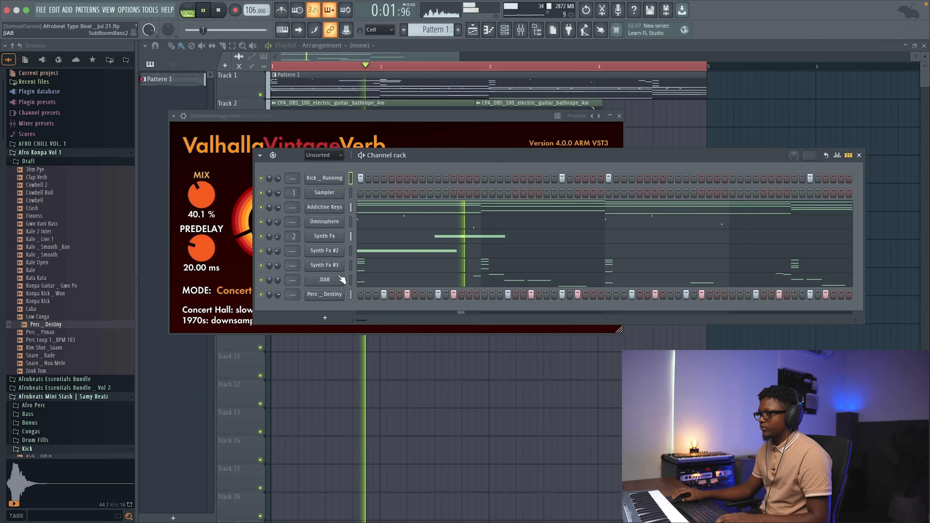
{"action": "key", "text": "space"}
- Add a Serum synth as a new instrument channel
{"action": "left_click", "coordinate": [68, 10]}
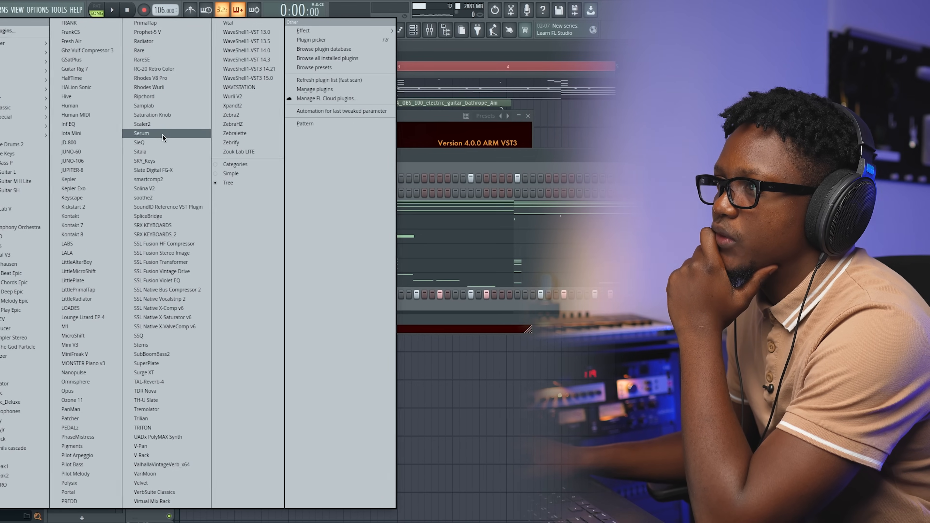
{"action": "left_click", "coordinate": [164, 135]}
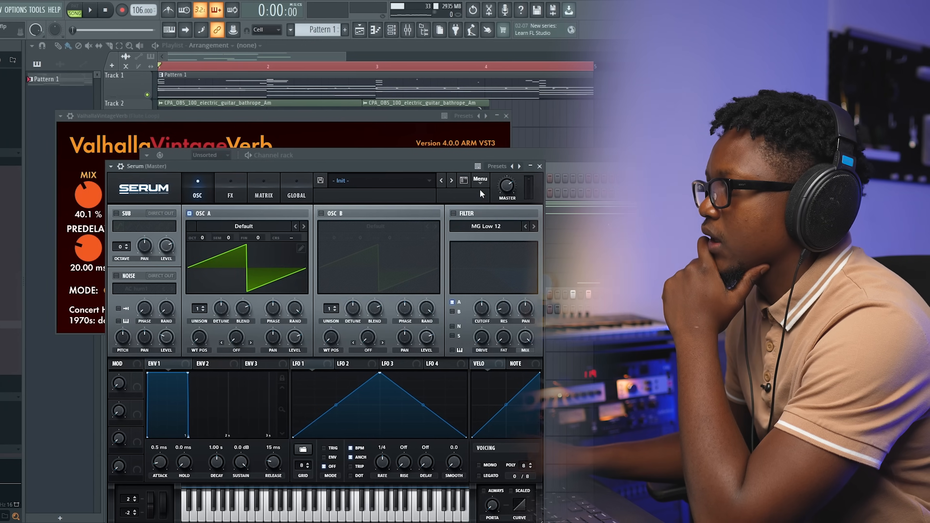
- Load the Echo Sound Works preset REESE BASS - Vinyl Reese into Serum
{"action": "left_click", "coordinate": [362, 179]}
{"action": "mouse_move", "coordinate": [437, 215]}
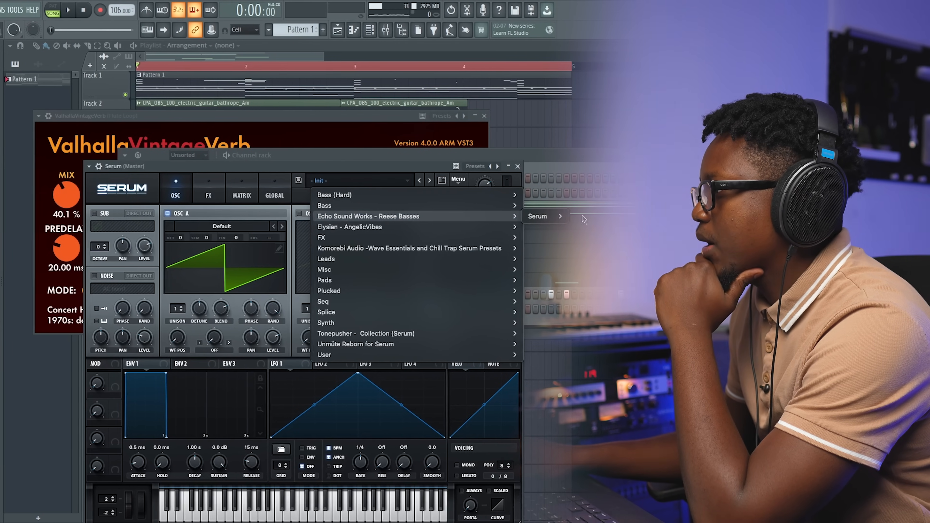
{"action": "mouse_move", "coordinate": [546, 216]}
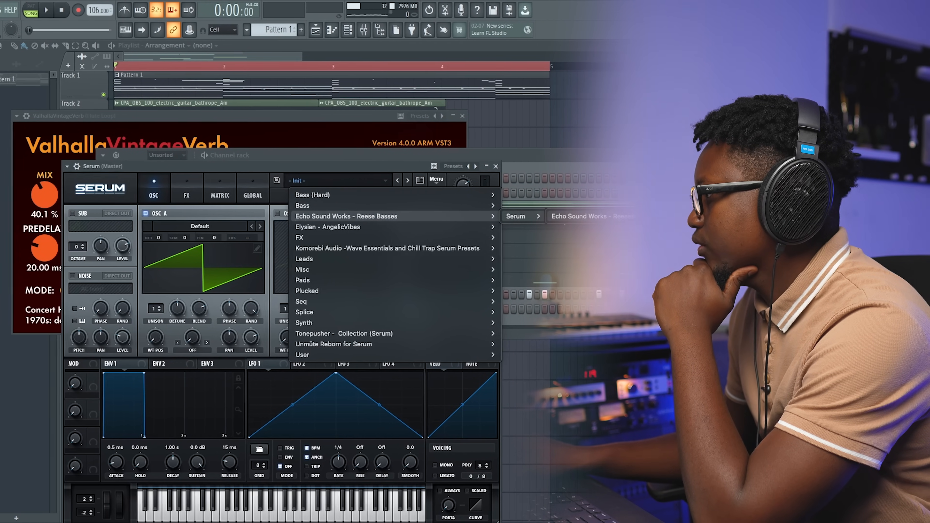
{"action": "left_click", "coordinate": [706, 293]}
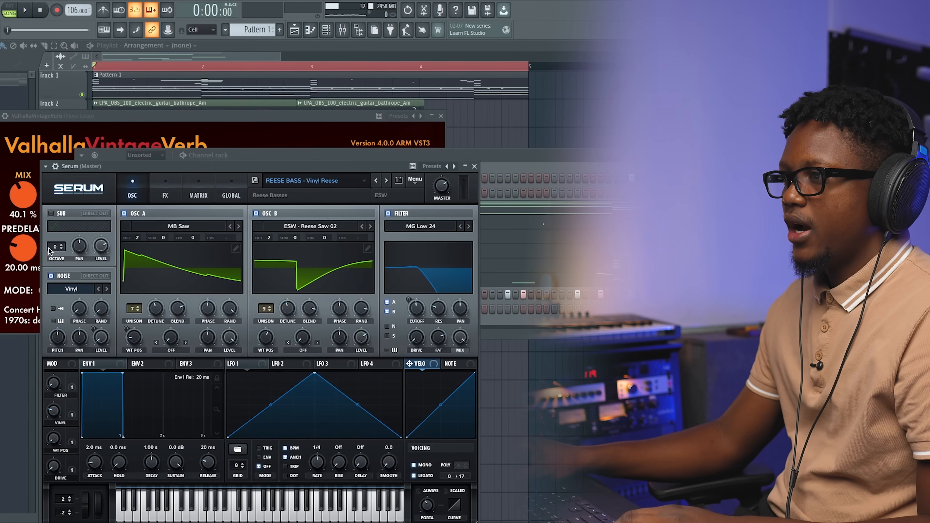
- Enable Serum's sub oscillator at octave -1 and close the Serum and ValhallaVintageVerb windows
{"action": "left_click", "coordinate": [51, 213]}
{"action": "left_click", "coordinate": [61, 248]}
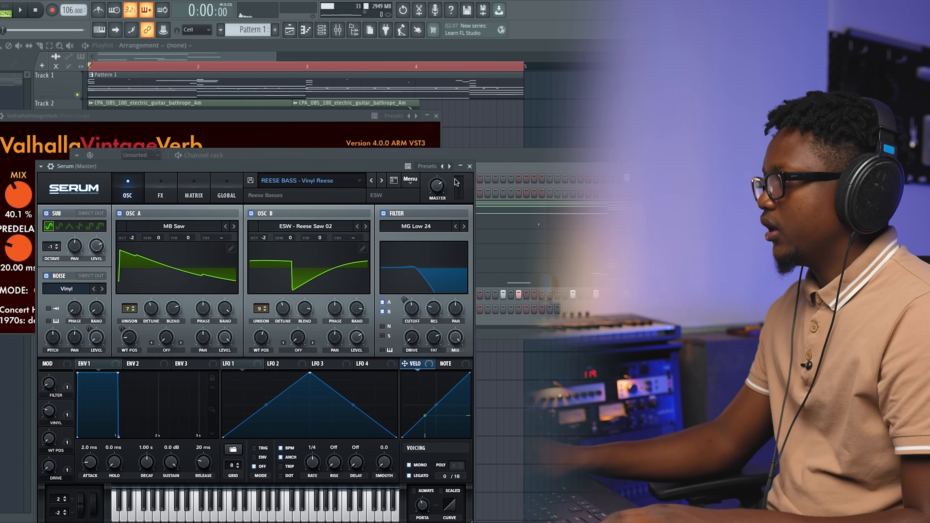
{"action": "left_click", "coordinate": [467, 166]}
{"action": "left_click", "coordinate": [433, 115]}
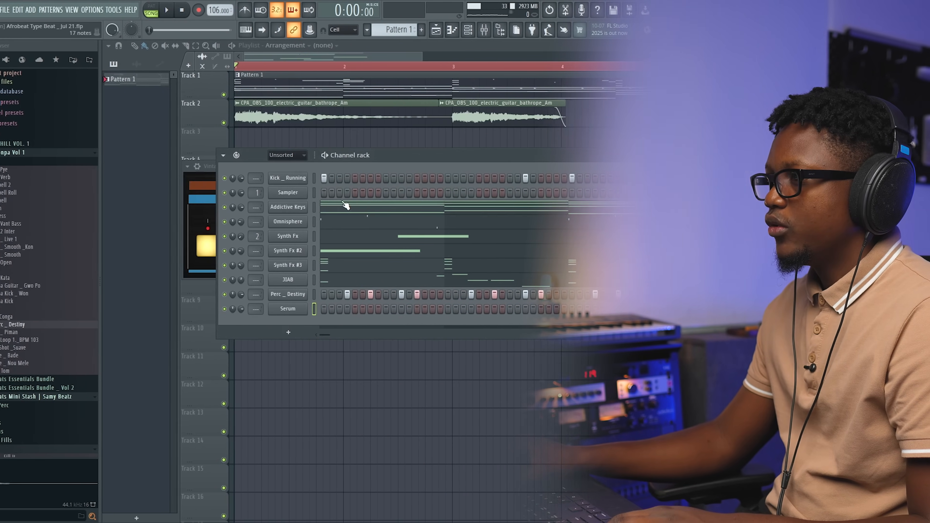
- Copy the lowest note of each Addictive Keys chord into the Serum channel and lower that channel's volume to about 12% during playback
{"action": "left_click", "coordinate": [347, 201]}
{"action": "scroll", "coordinate": [218, 279], "scroll_direction": "down", "scroll_amount": 4}
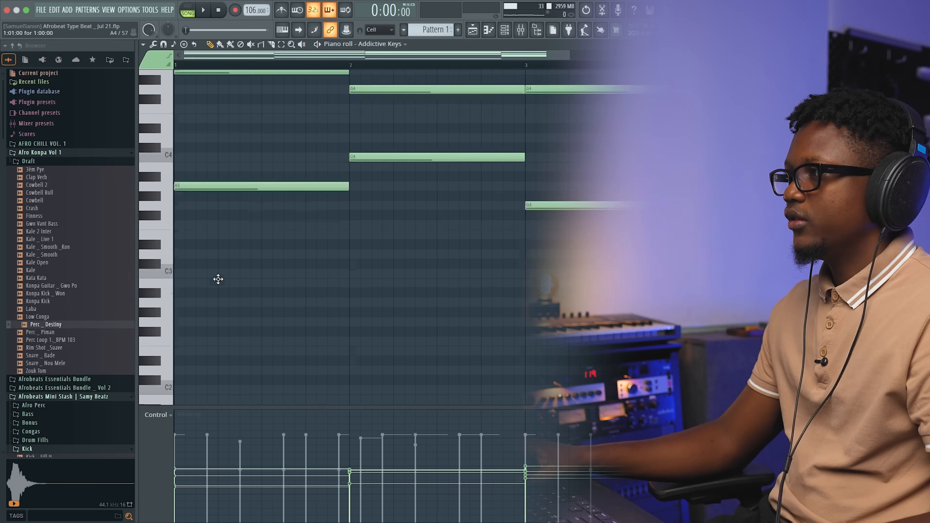
{"action": "left_click_drag", "start_coordinate": [169, 224], "coordinate": [177, 306]}
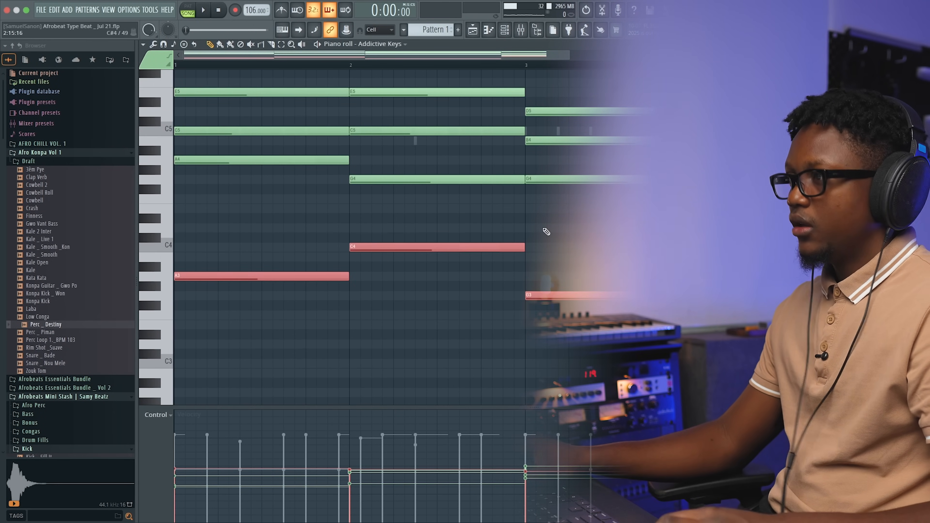
{"action": "left_click", "coordinate": [381, 43]}
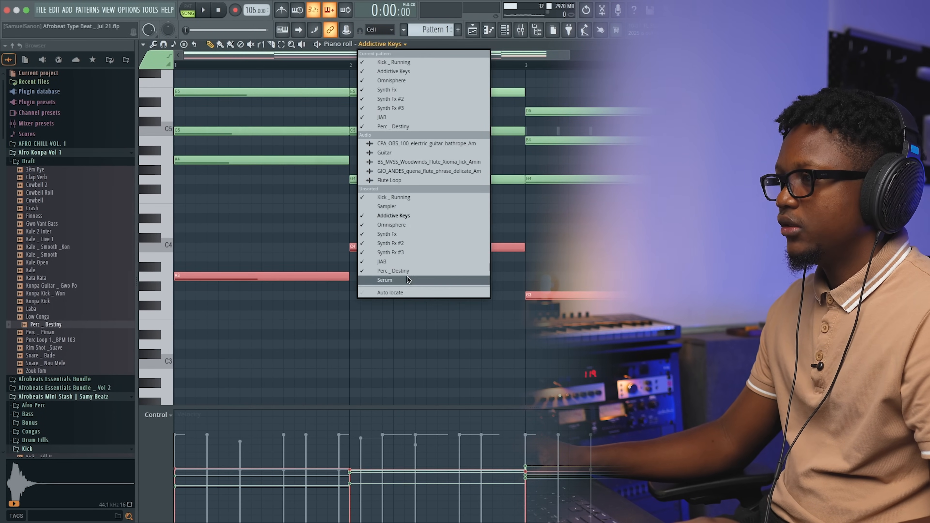
{"action": "left_click", "coordinate": [421, 280]}
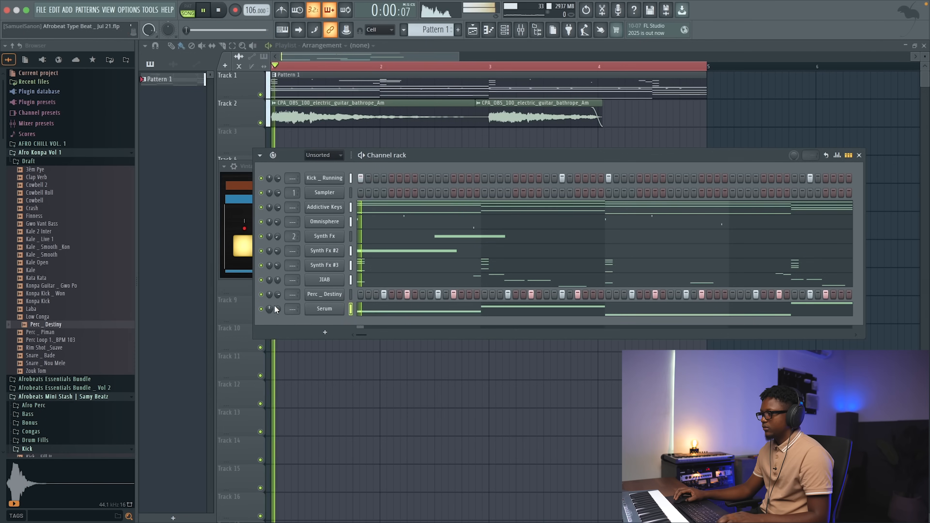
{"action": "left_click_drag", "start_coordinate": [274, 305], "coordinate": [278, 310]}
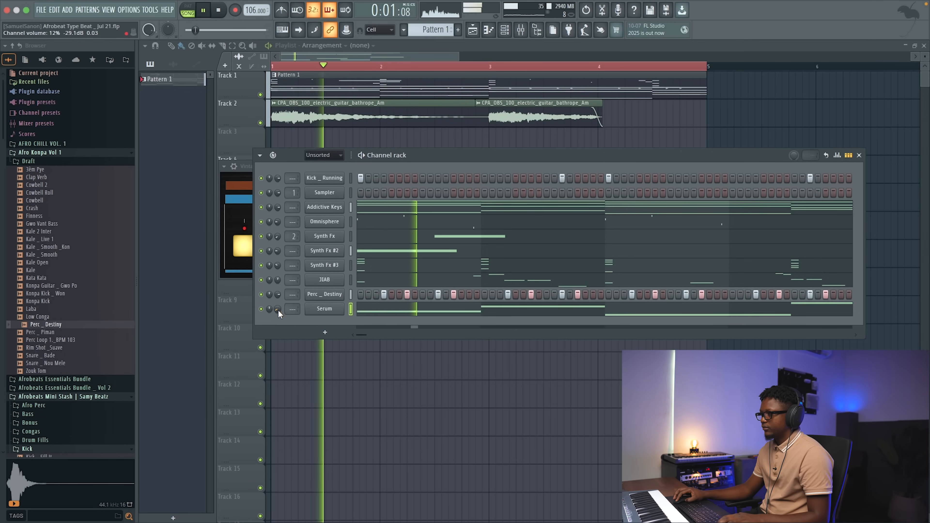
- Move the Perc _ Destiny channel up to sit directly below Sampler and stop playback
{"action": "left_click", "coordinate": [350, 293]}
{"action": "key", "text": "Down"}
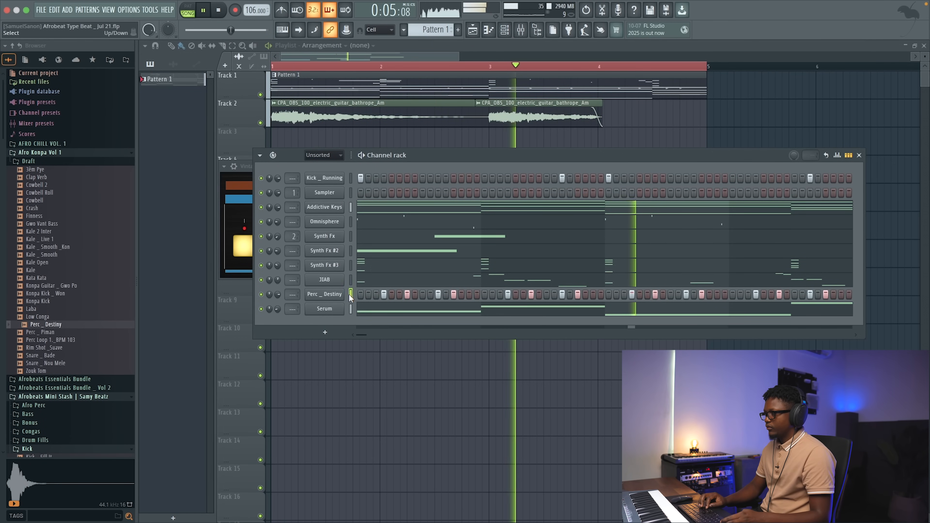
{"action": "left_click", "coordinate": [350, 294]}
{"action": "key", "text": "alt+Up"}
{"action": "key", "text": "alt+Up"}
{"action": "key", "text": "alt+Up"}
{"action": "key", "text": "alt+Up"}
{"action": "key", "text": "alt+Up"}
{"action": "key", "text": "alt+Up"}
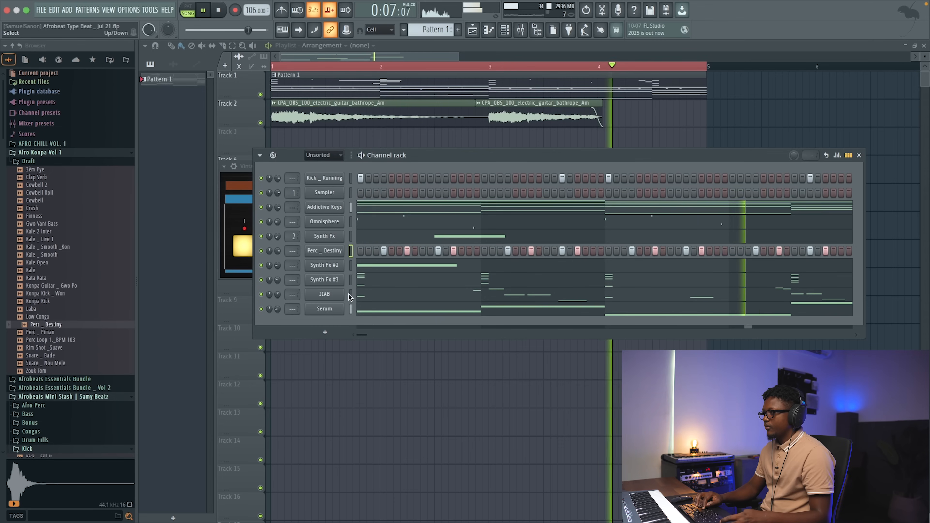
{"action": "key", "text": "space"}
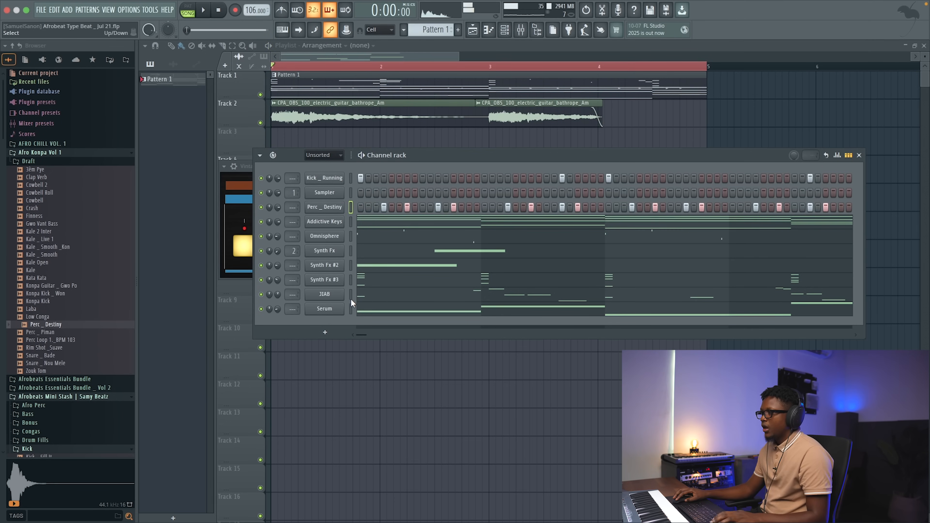
- Select the JIAB and Serum channels and rename the Serum channel as Synth
{"action": "left_click", "coordinate": [350, 296]}
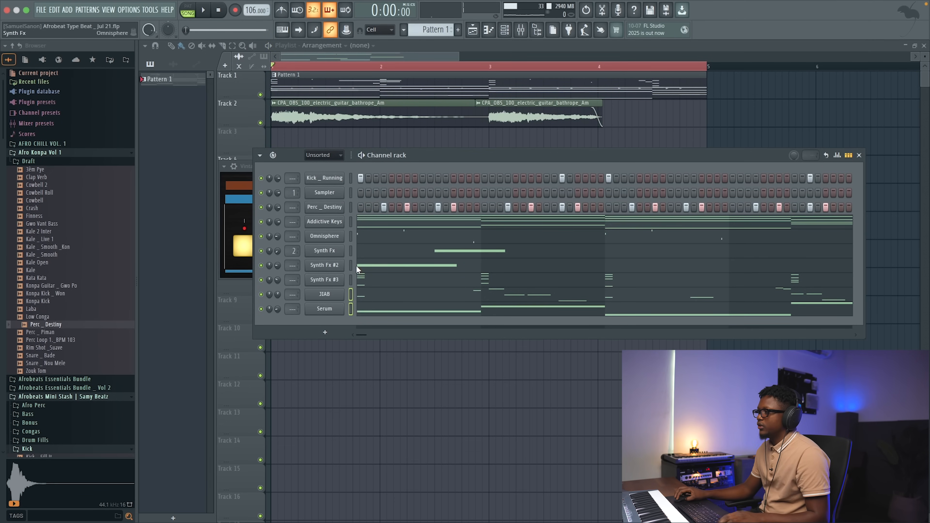
{"action": "left_click", "coordinate": [328, 309], "text": "shift"}
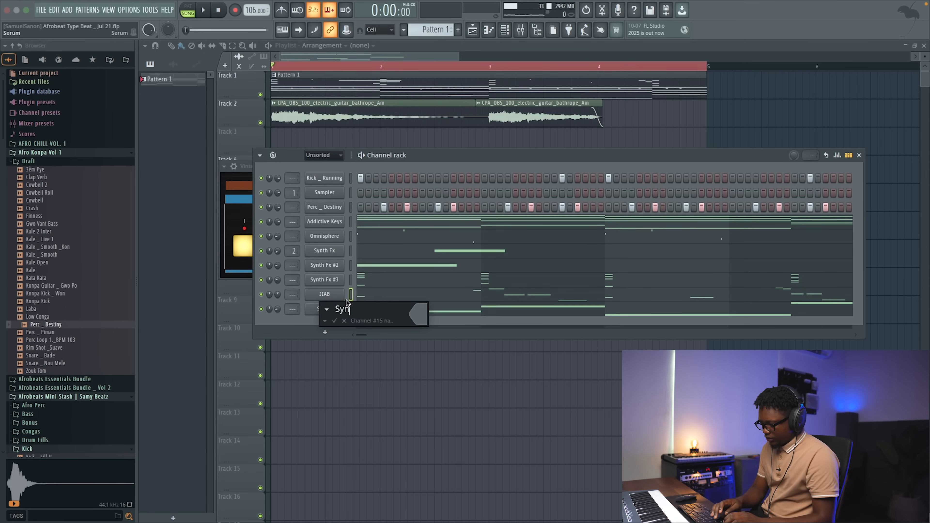
{"action": "key", "text": "Return"}
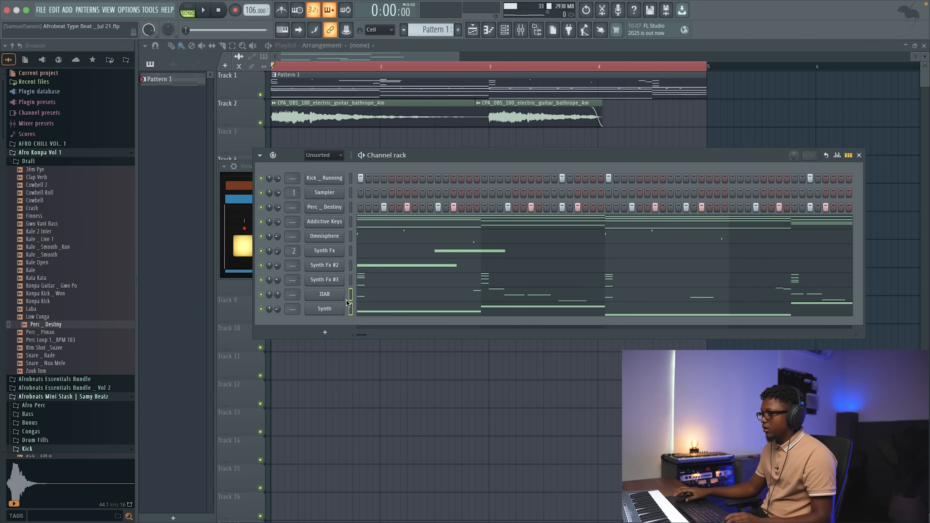
- Route the selected JIAB and Synth channels to consecutive mixer tracks starting from insert 5
{"action": "left_click", "coordinate": [519, 32]}
{"action": "left_click", "coordinate": [207, 91]}
{"action": "right_click", "coordinate": [207, 90]}
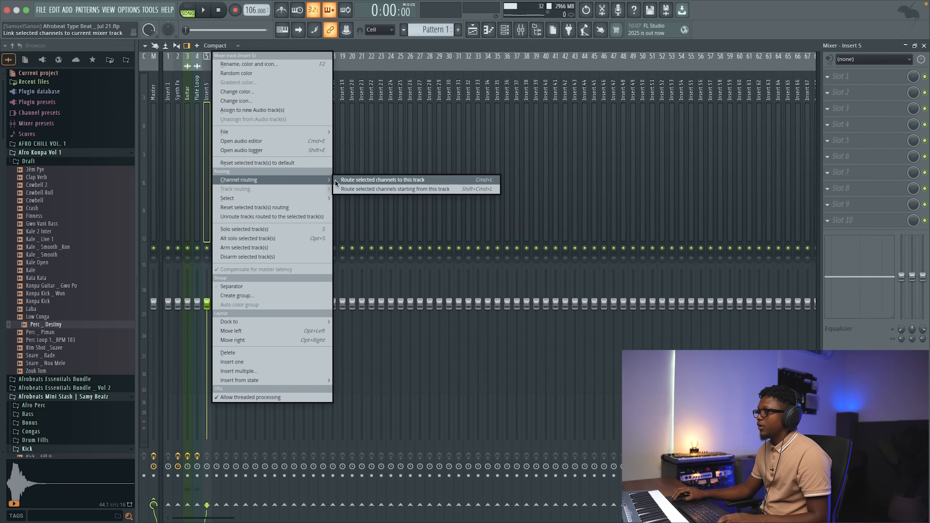
{"action": "left_click", "coordinate": [372, 189]}
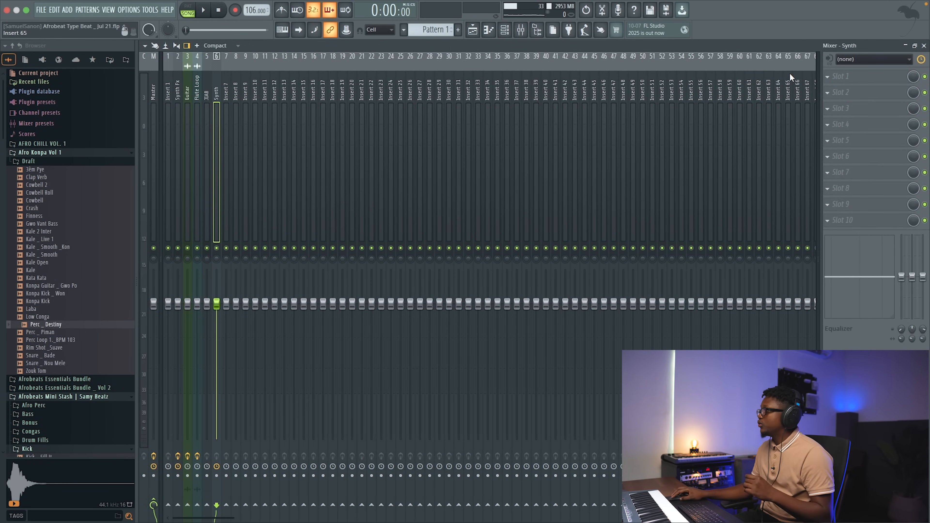
- Add a Fruity Limiter to the first effect slot of the Synth mixer track and switch it to compressor mode
{"action": "left_click", "coordinate": [840, 76]}
{"action": "mouse_move", "coordinate": [485, 70]}
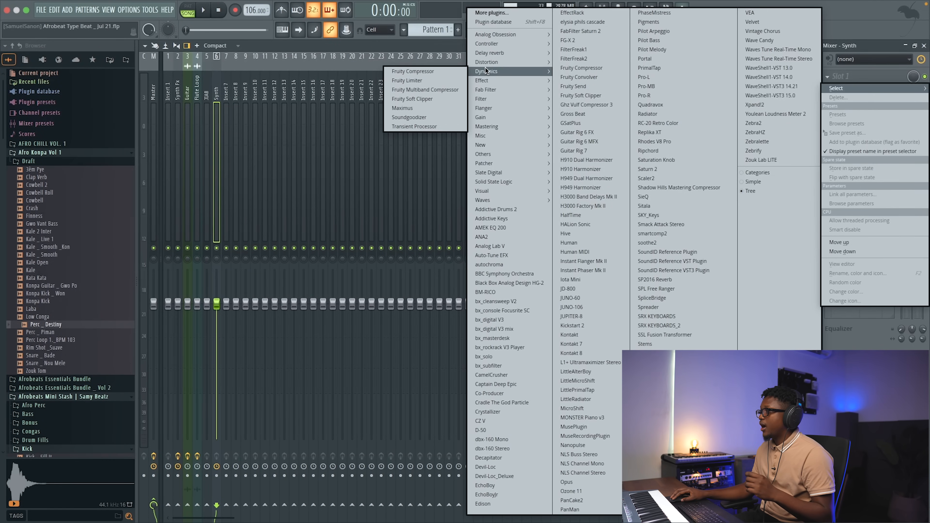
{"action": "left_click", "coordinate": [412, 81]}
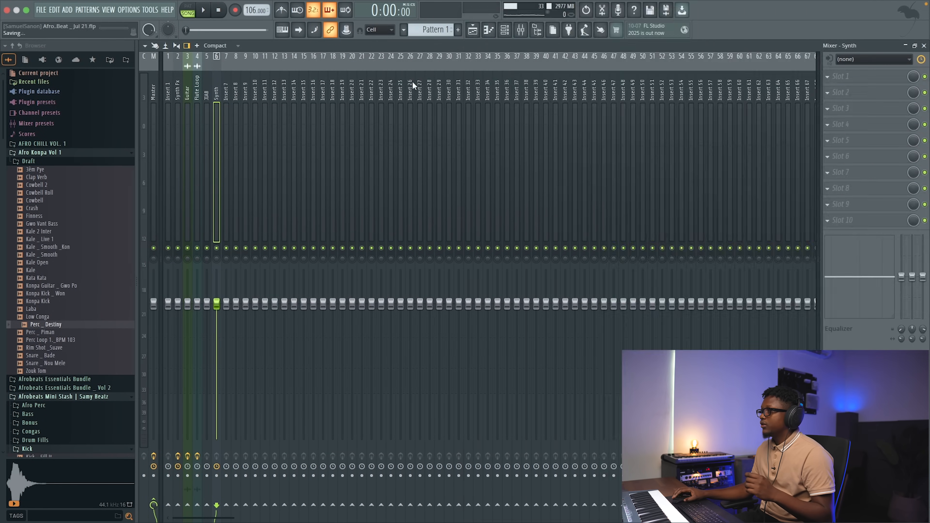
{"action": "left_click", "coordinate": [304, 310]}
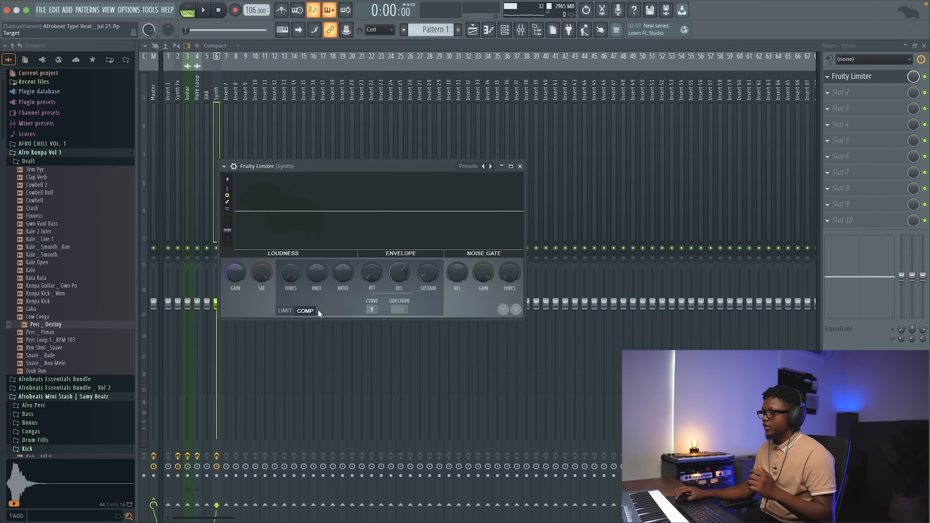
- Sidechain the JIAB mixer track to the Synth track and choose JIAB as the Fruity Limiter's sidechain input
{"action": "left_click", "coordinate": [206, 94]}
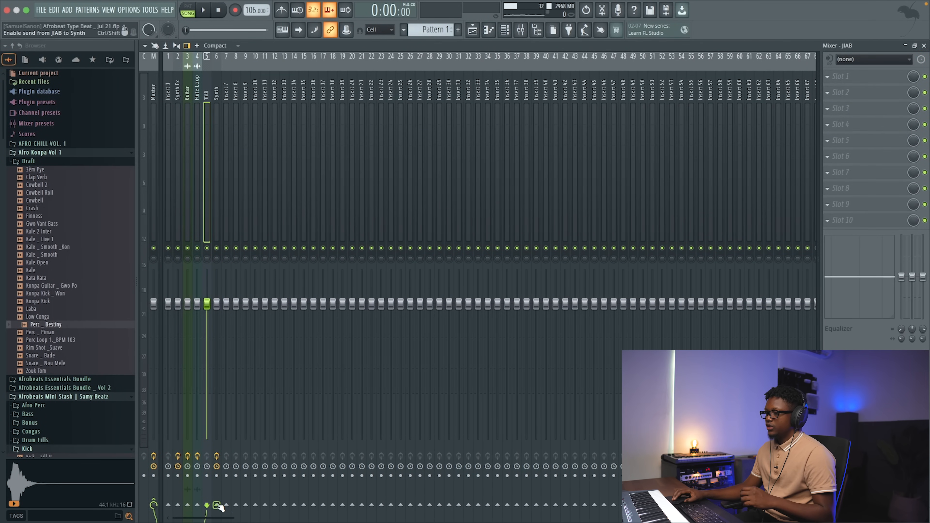
{"action": "right_click", "coordinate": [218, 505]}
{"action": "left_click", "coordinate": [257, 500]}
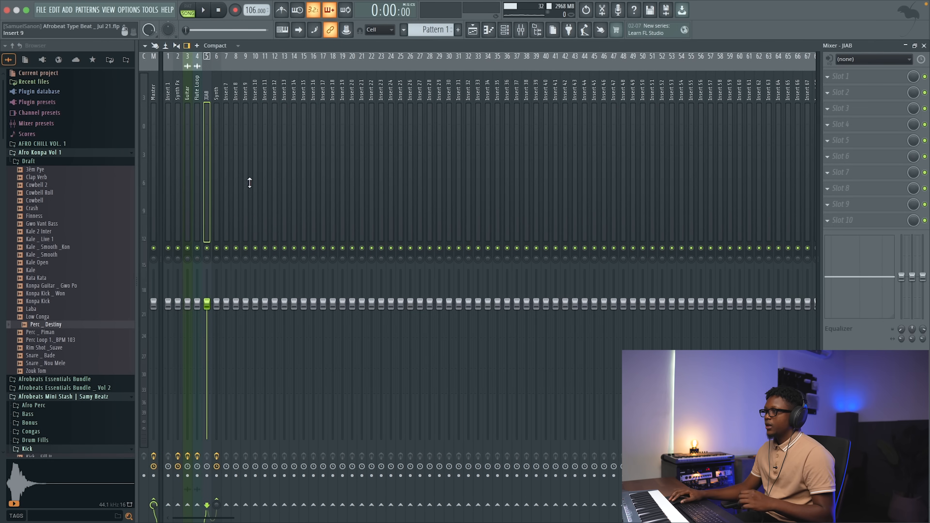
{"action": "left_click", "coordinate": [216, 96]}
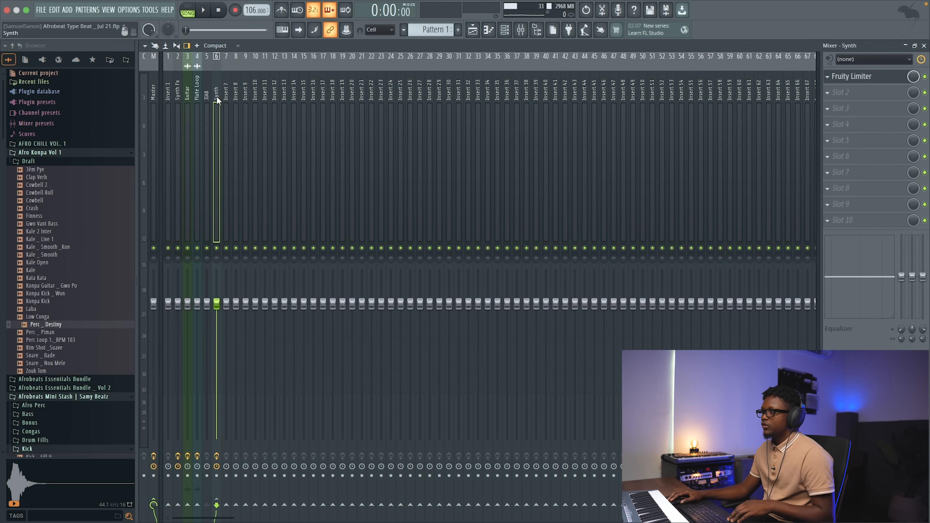
{"action": "left_click", "coordinate": [873, 79]}
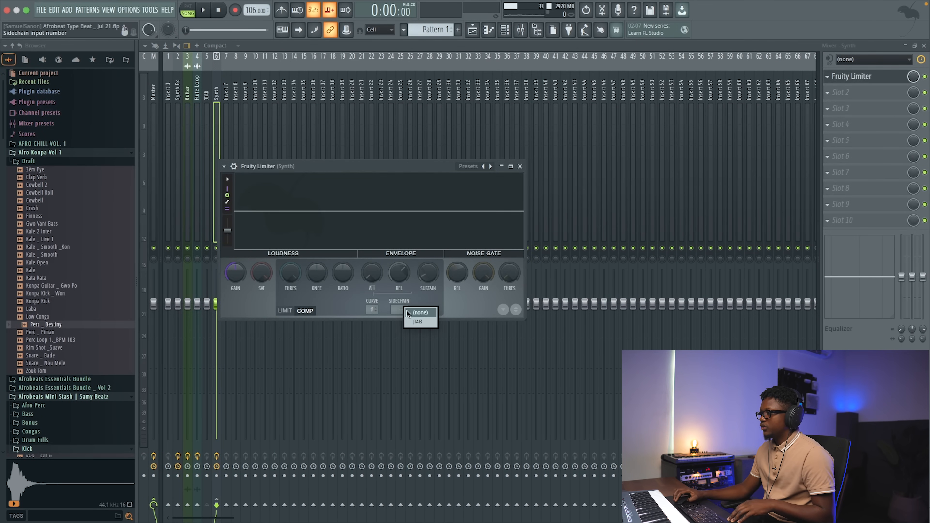
{"action": "left_click", "coordinate": [420, 322]}
- Adjust the Fruity Limiter's threshold and ratio and set its knee to 3% during playback, then close the limiter and mixer and stop playback
{"action": "key", "text": "space"}
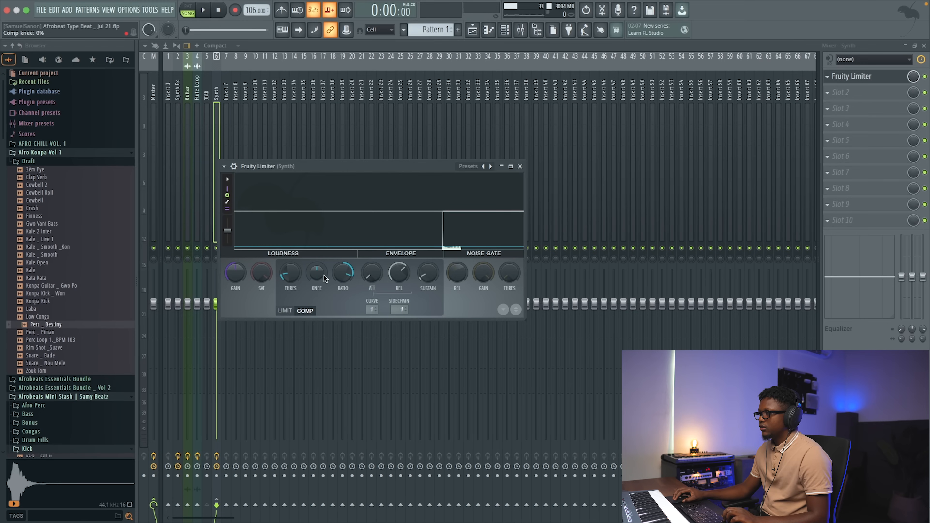
{"action": "left_click_drag", "start_coordinate": [318, 274], "coordinate": [318, 271]}
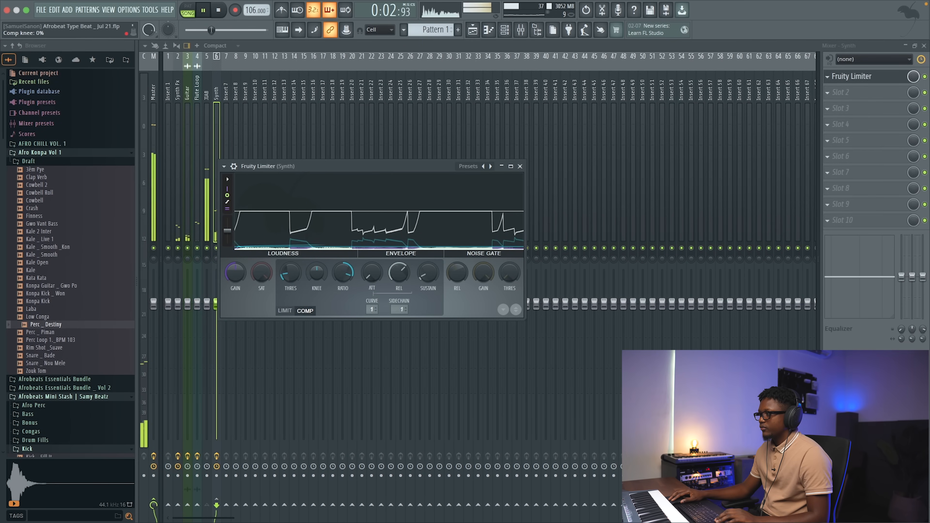
{"action": "scroll", "coordinate": [314, 273], "scroll_direction": "down", "scroll_amount": 3}
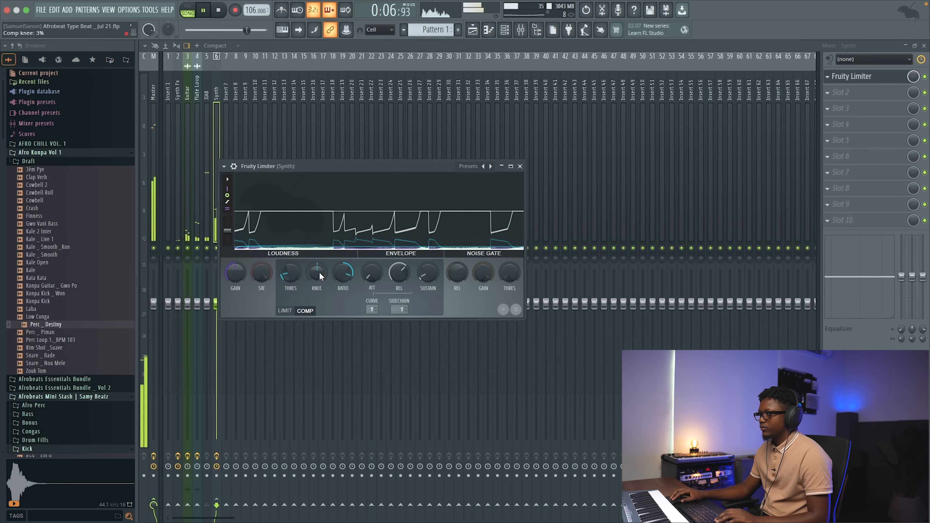
{"action": "left_click", "coordinate": [520, 166]}
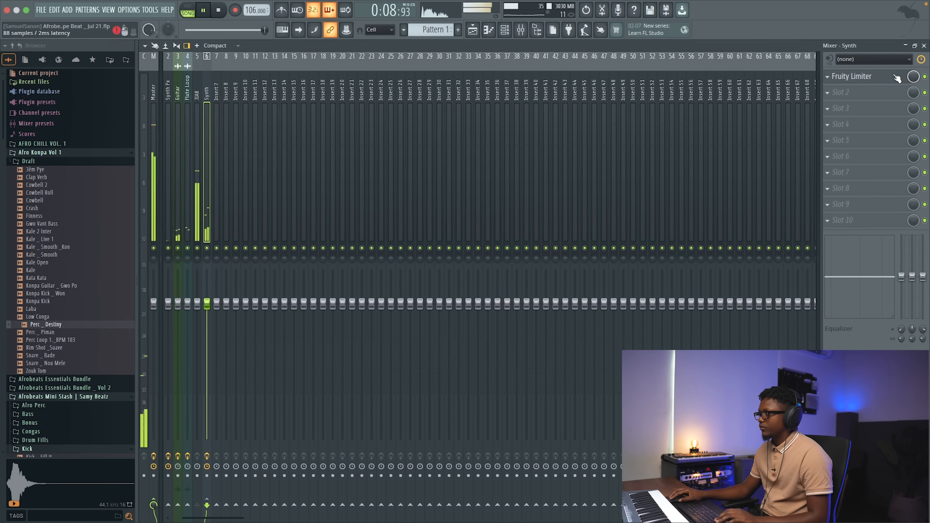
{"action": "left_click", "coordinate": [924, 46]}
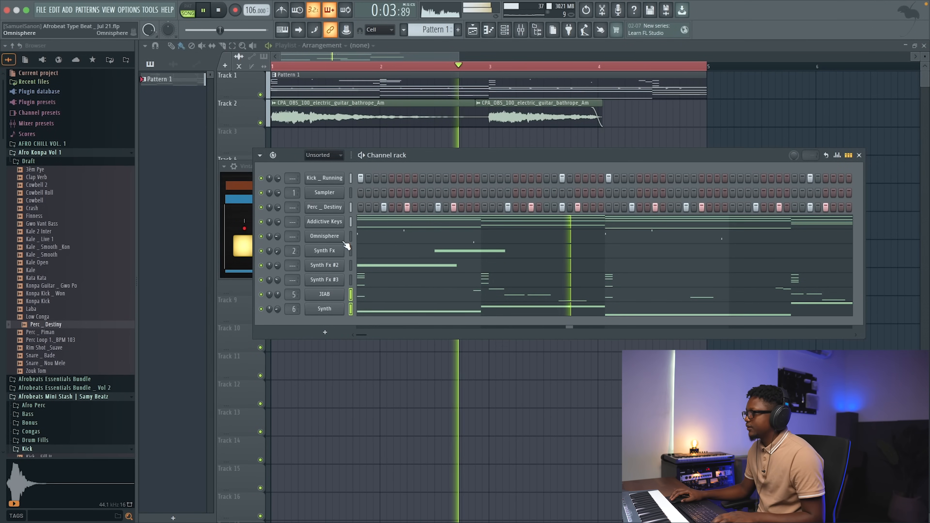
{"action": "key", "text": "space"}
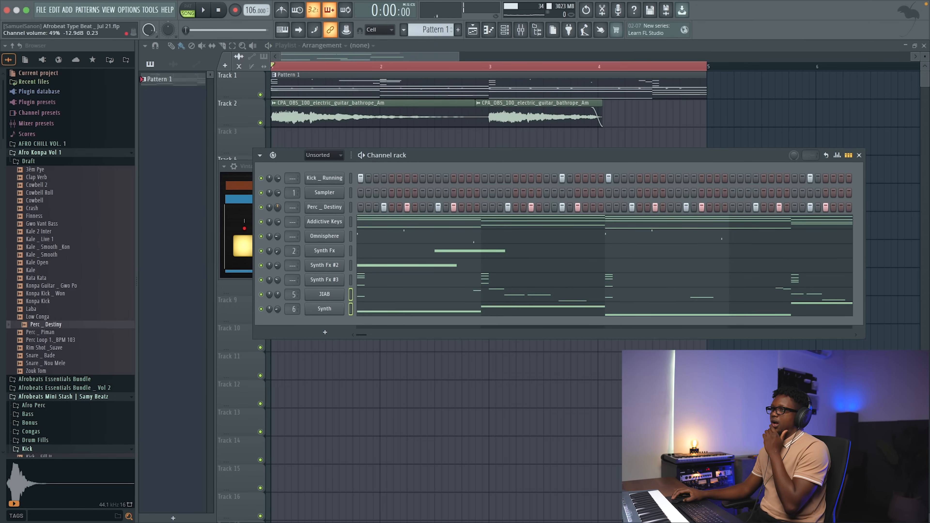
- Add an Arcade instrument channel and move its window up so the sampler browser fits on screen
{"action": "left_click", "coordinate": [68, 10]}
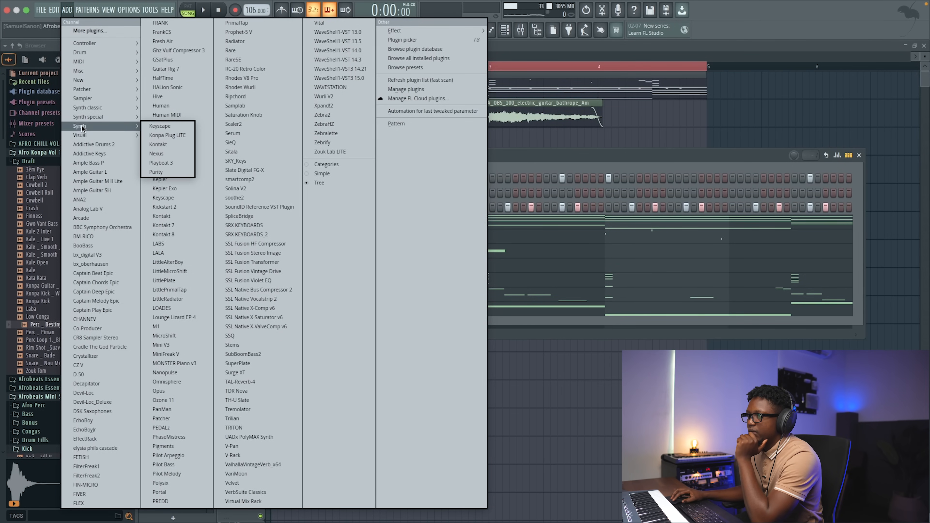
{"action": "left_click", "coordinate": [85, 217]}
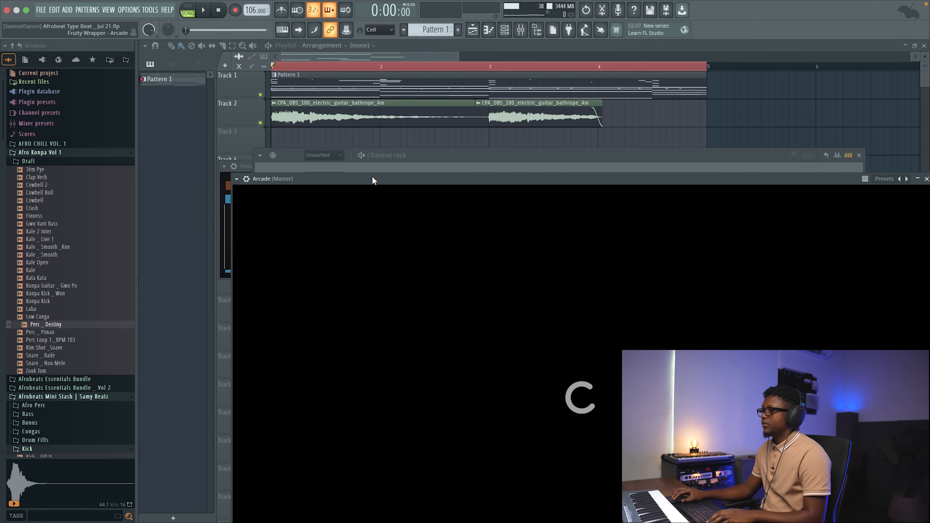
{"action": "left_click_drag", "start_coordinate": [372, 175], "coordinate": [287, 59]}
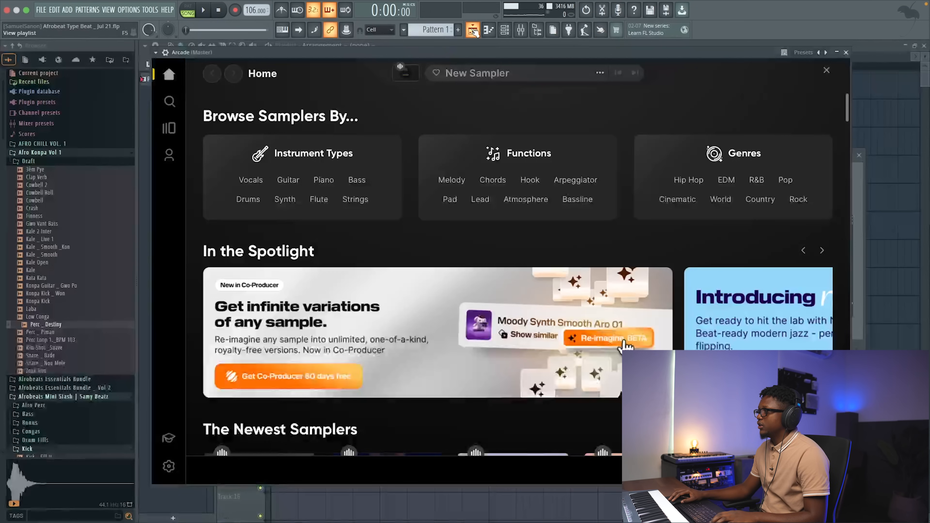
- Return to the channel rack and leave only the Addictive Keys and Arcade channels unmuted
{"action": "left_click", "coordinate": [472, 30]}
{"action": "left_click", "coordinate": [504, 30]}
{"action": "left_click", "coordinate": [261, 222], "text": "ctrl"}
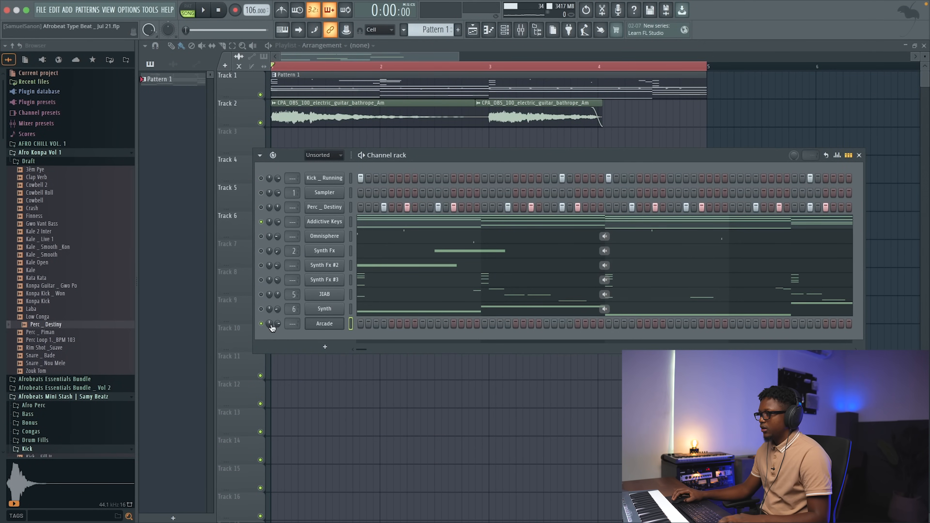
- Open Arcade, inspect its session key settings and Lines library, and return to the sampler home page
{"action": "left_click", "coordinate": [332, 325]}
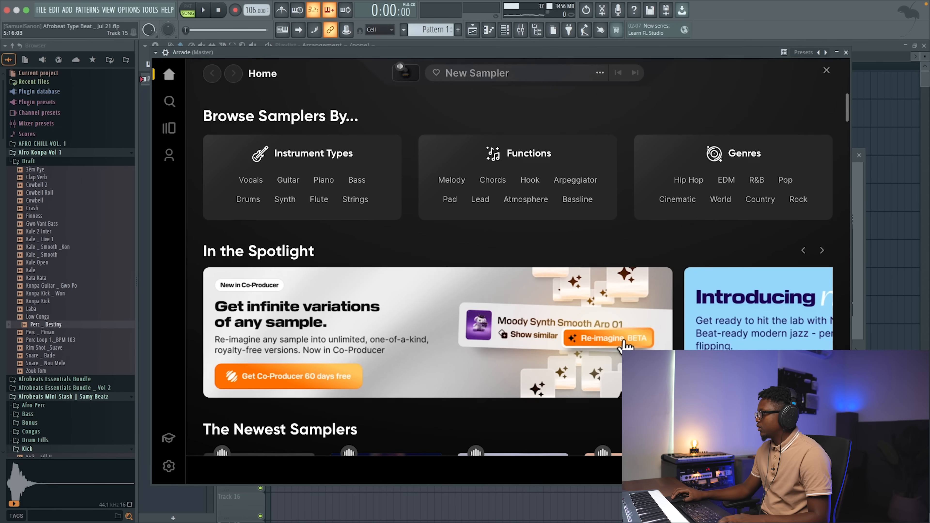
{"action": "left_click", "coordinate": [773, 470]}
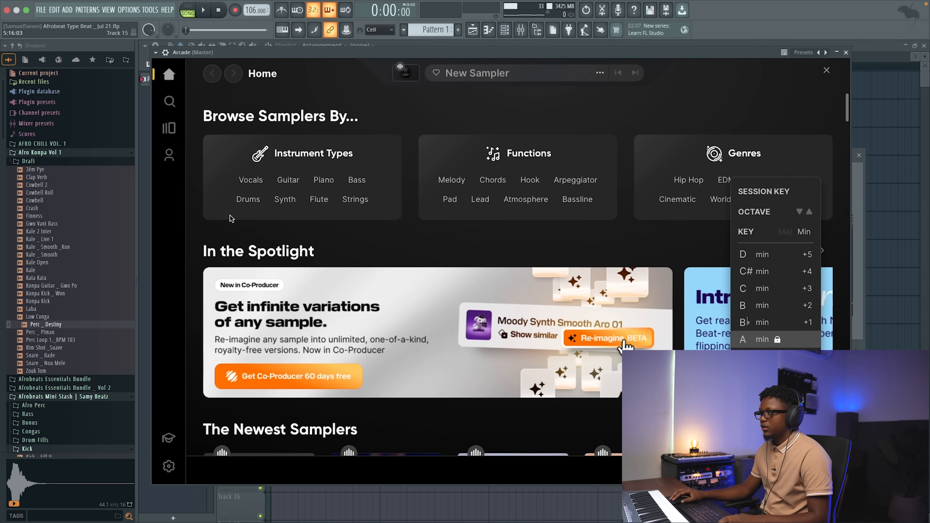
{"action": "left_click", "coordinate": [169, 128]}
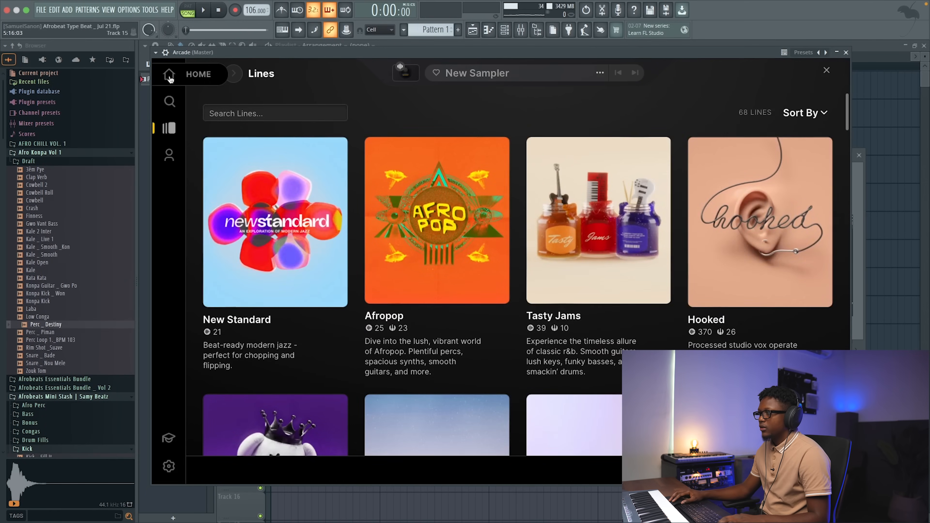
{"action": "left_click", "coordinate": [169, 74]}
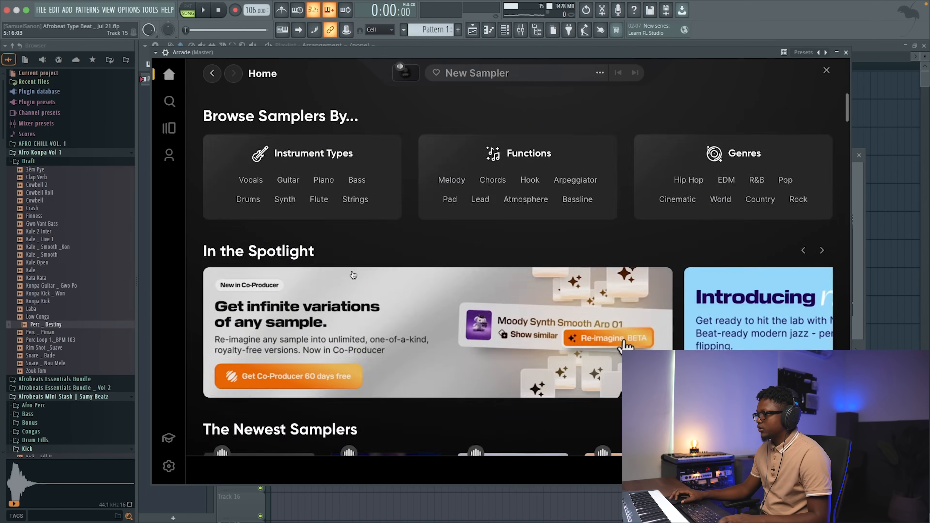
- Preview the Get It Right sampler from the newest samplers and load it into Arcade
{"action": "scroll", "coordinate": [352, 275], "scroll_direction": "down", "scroll_amount": 5}
{"action": "scroll", "coordinate": [351, 274], "scroll_direction": "down", "scroll_amount": 1}
{"action": "left_click", "coordinate": [596, 281]}
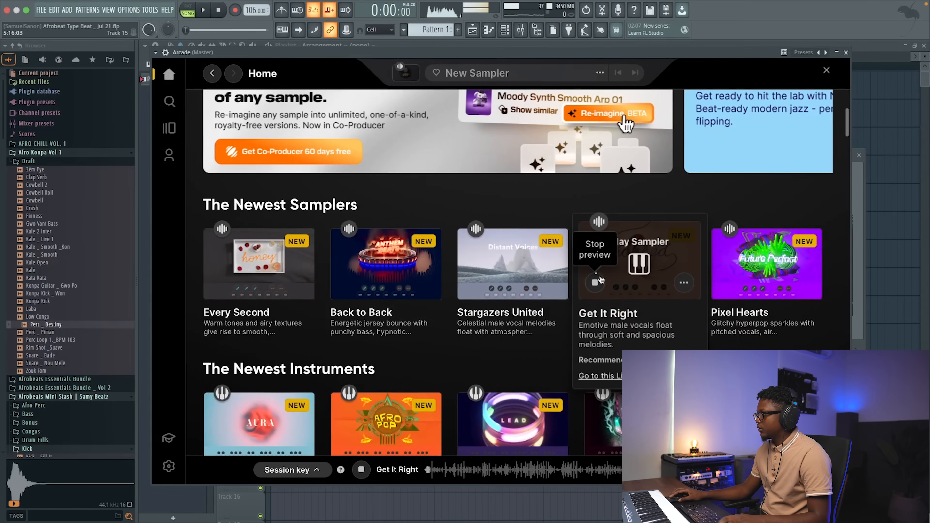
{"action": "left_click", "coordinate": [638, 264]}
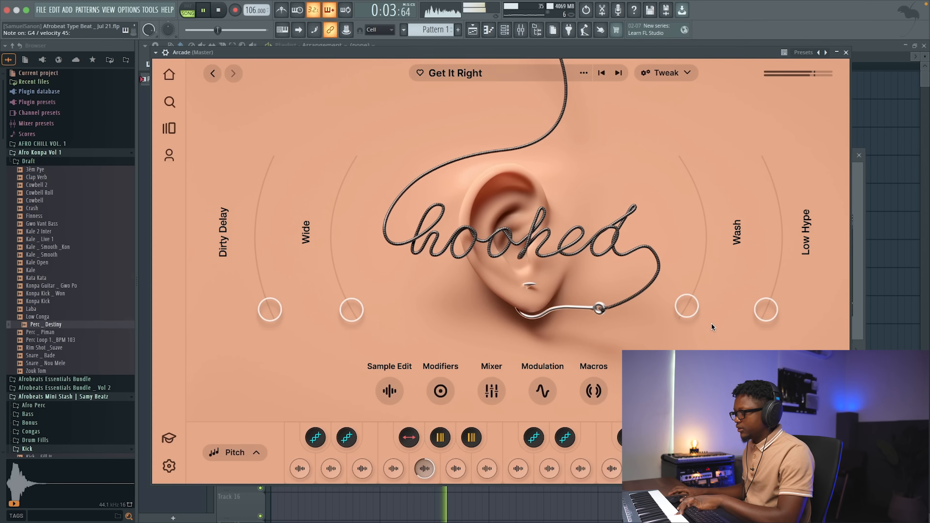
- Close the Arcade window and open the Arcade channel's piano roll, restarting playback to find where the vocal fits
{"action": "key", "text": "space"}
{"action": "left_click", "coordinate": [845, 52]}
{"action": "key", "text": "space"}
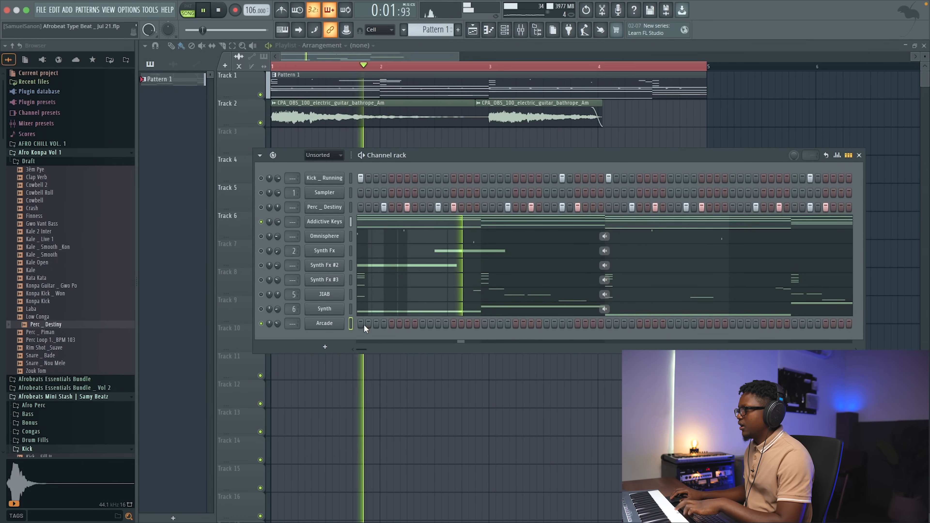
{"action": "right_click", "coordinate": [340, 323]}
{"action": "left_click", "coordinate": [371, 324]}
{"action": "key", "text": "space"}
{"action": "key", "text": "space"}
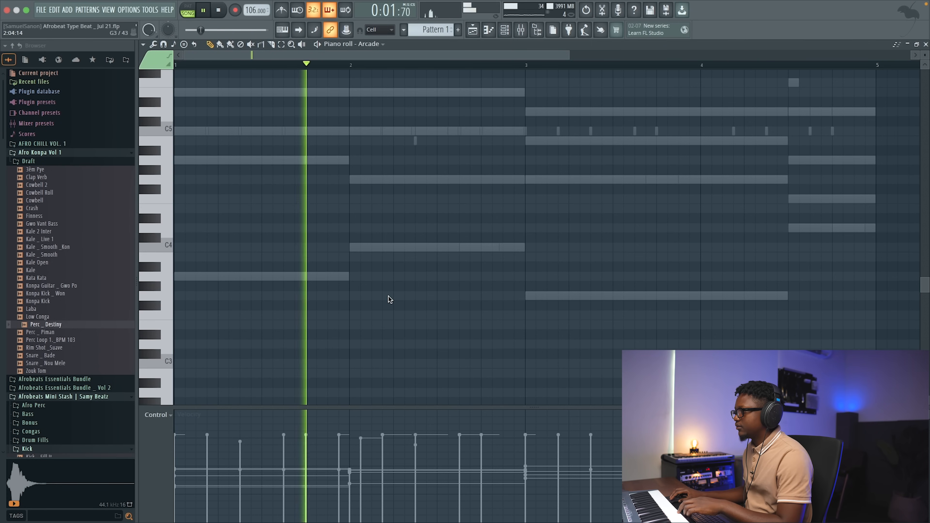
- Draw a G4 note in bar 2 of the Arcade part, starting at 2:05:00 with a length of 0:12:00, adjusting its timing against playback
{"action": "left_click", "coordinate": [396, 179]}
{"action": "key", "text": "space"}
{"action": "key", "text": "space"}
{"action": "left_click_drag", "start_coordinate": [396, 179], "coordinate": [525, 185]}
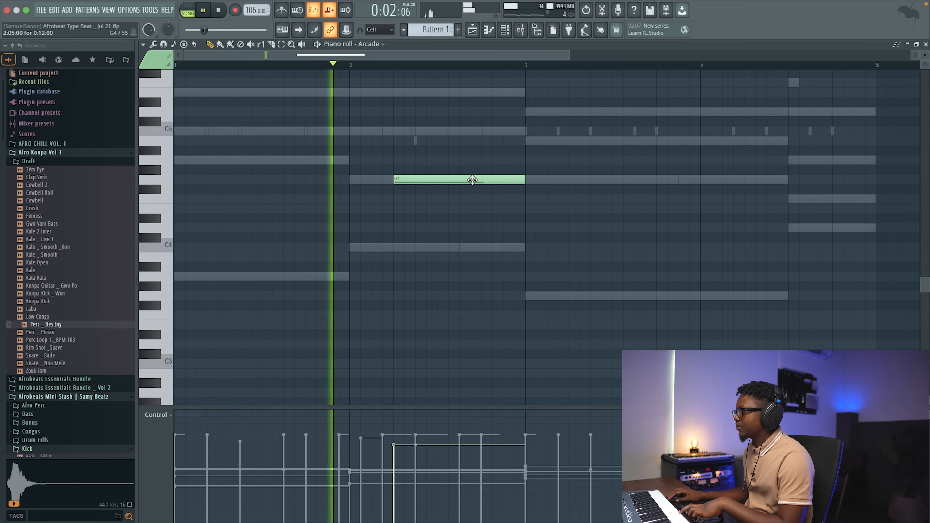
{"action": "left_click_drag", "start_coordinate": [460, 182], "coordinate": [444, 185]}
{"action": "key", "text": "space"}
{"action": "key", "text": "space"}
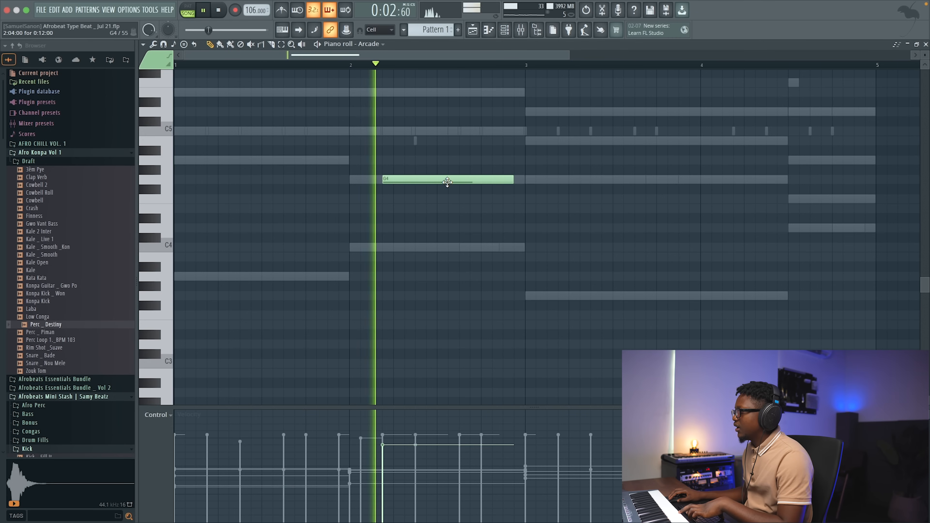
{"action": "left_click_drag", "start_coordinate": [432, 180], "coordinate": [439, 180]}
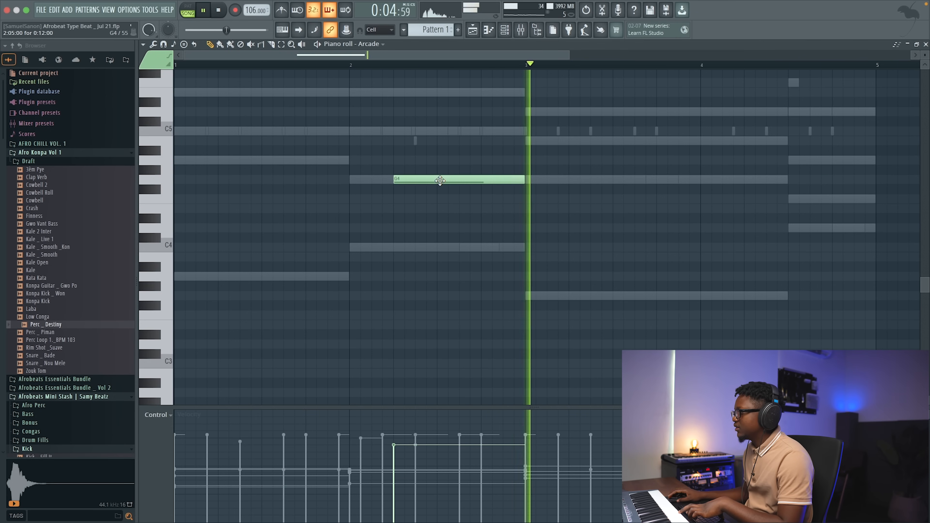
- Add an F4 note across bar 4 and an E4 note over its second half, shorten both note ends slightly, and close the piano roll
{"action": "key", "text": "space"}
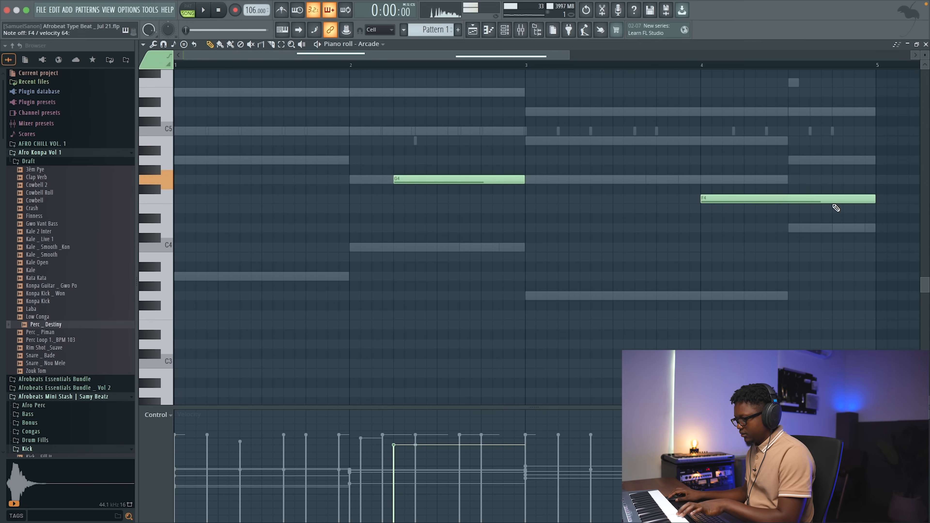
{"action": "left_click", "coordinate": [791, 209]}
{"action": "key", "text": "space"}
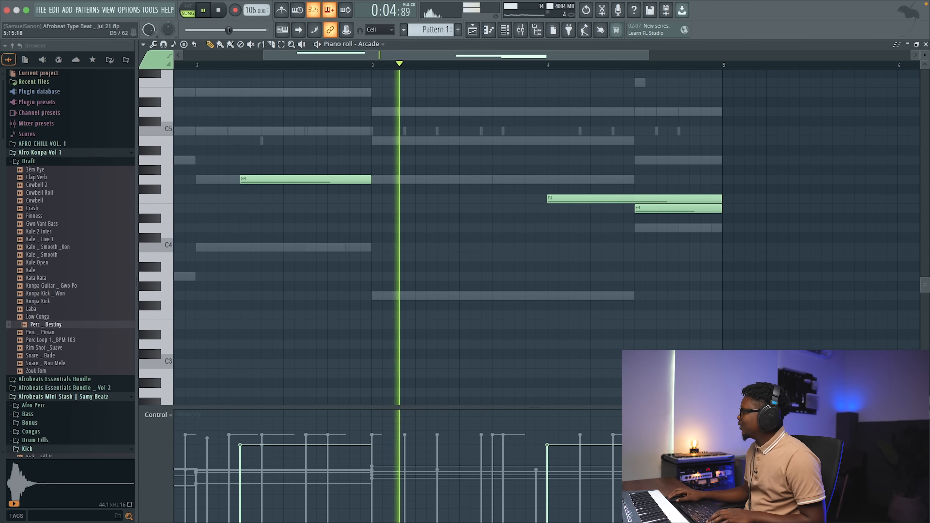
{"action": "key", "text": "Escape"}
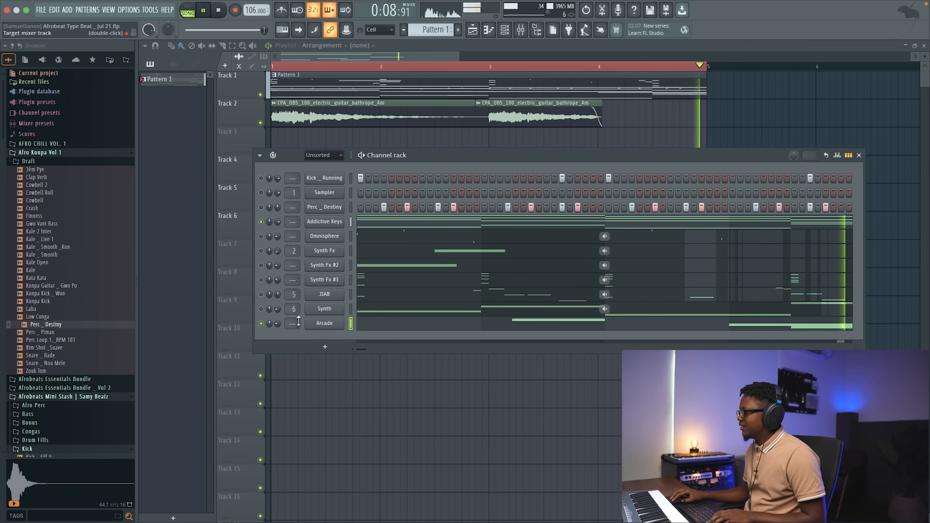
{"action": "key", "text": "space"}
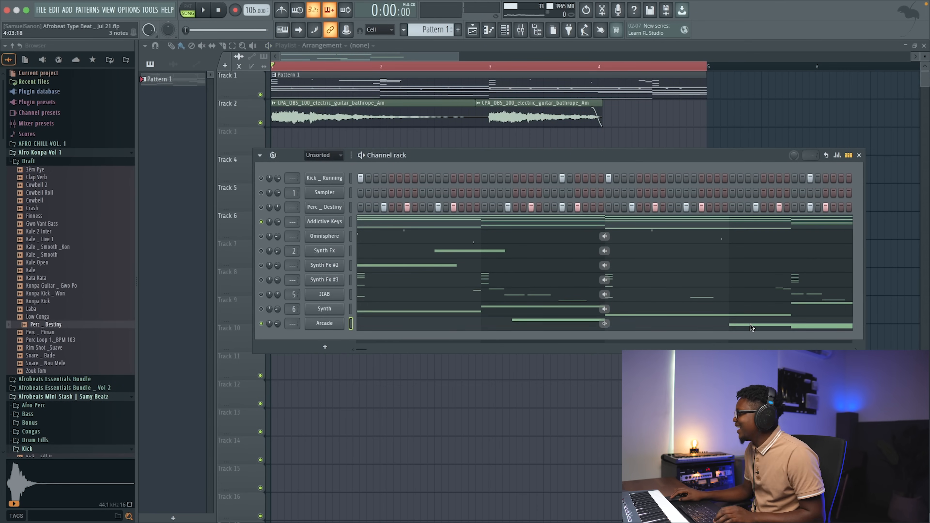
{"action": "left_click", "coordinate": [743, 318]}
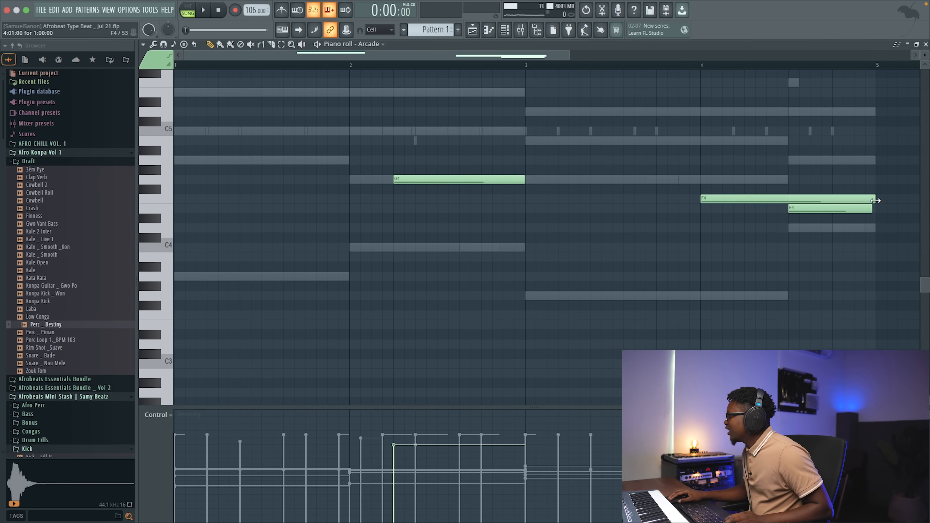
{"action": "left_click", "coordinate": [925, 44]}
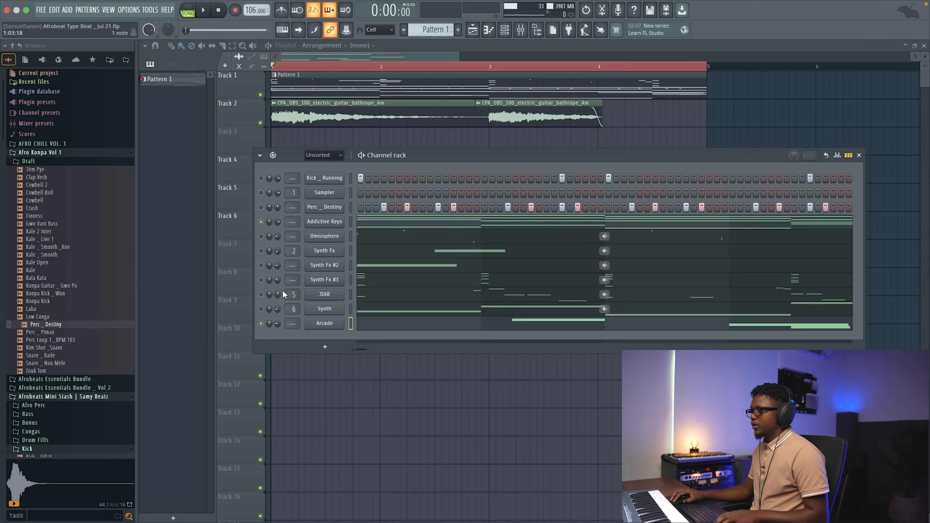
- Rename the Arcade channel to Vocal Chop and route it to mixer track 7 during playback
{"action": "left_click", "coordinate": [333, 328]}
{"action": "key", "text": "F2"}
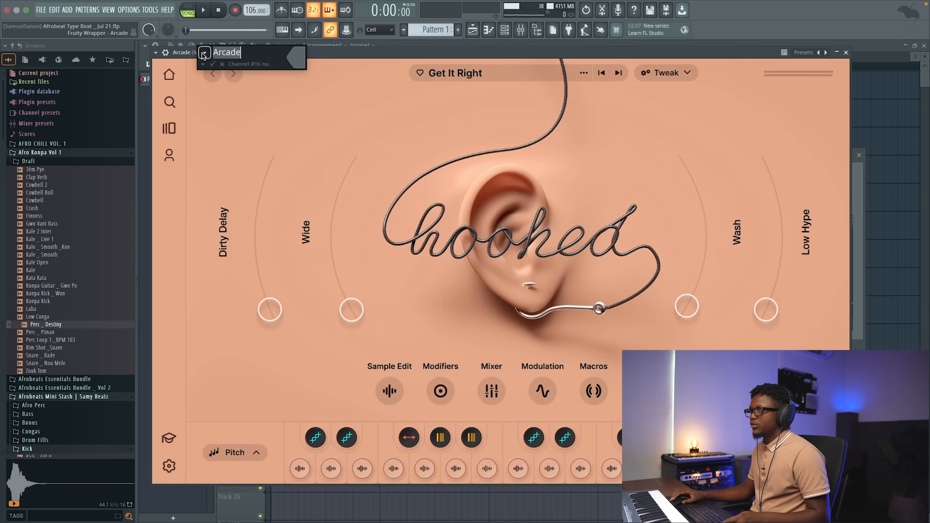
{"action": "type", "text": "Vocal Chop"}
{"action": "key", "text": "Return"}
{"action": "key", "text": "space"}
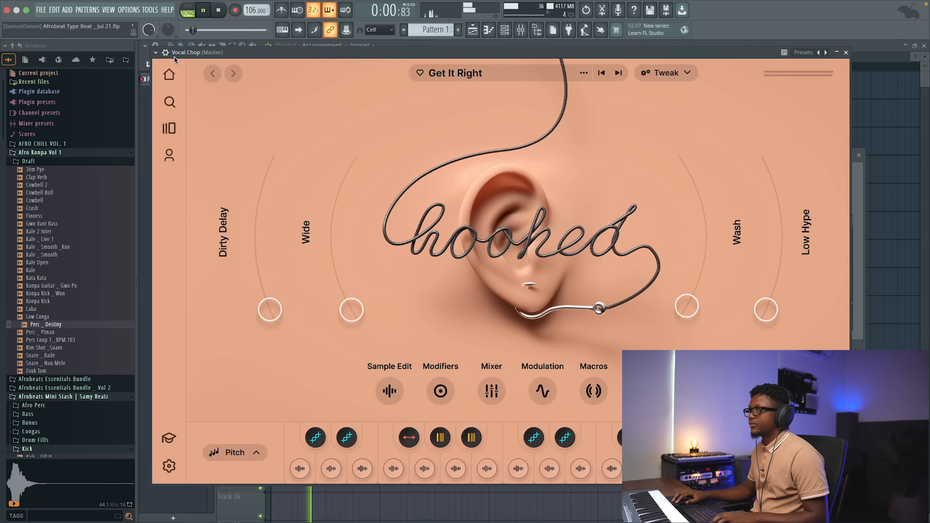
{"action": "left_click", "coordinate": [836, 70]}
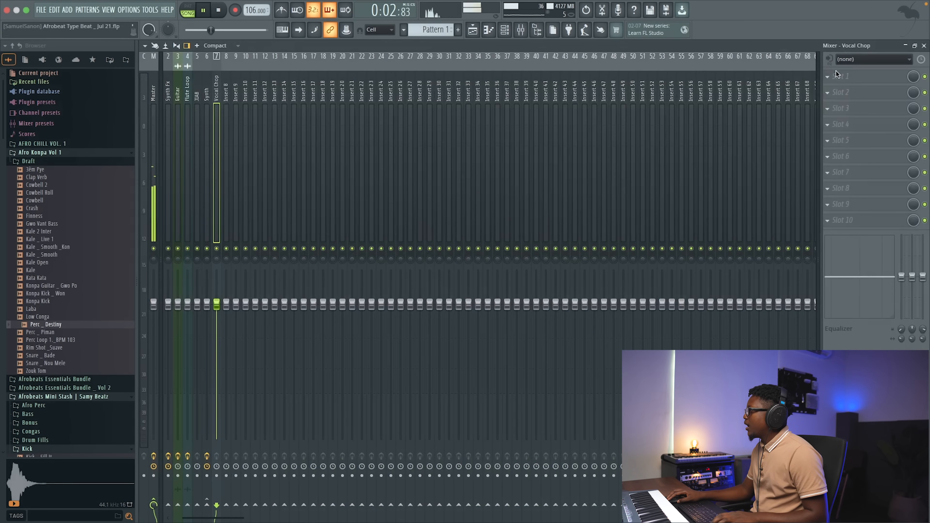
- Insert ValhallaVintageVerb on the Vocal Chop mixer track with a mix of about 39.6% and a low cut of 500 Hz, then close it
{"action": "left_click", "coordinate": [838, 76]}
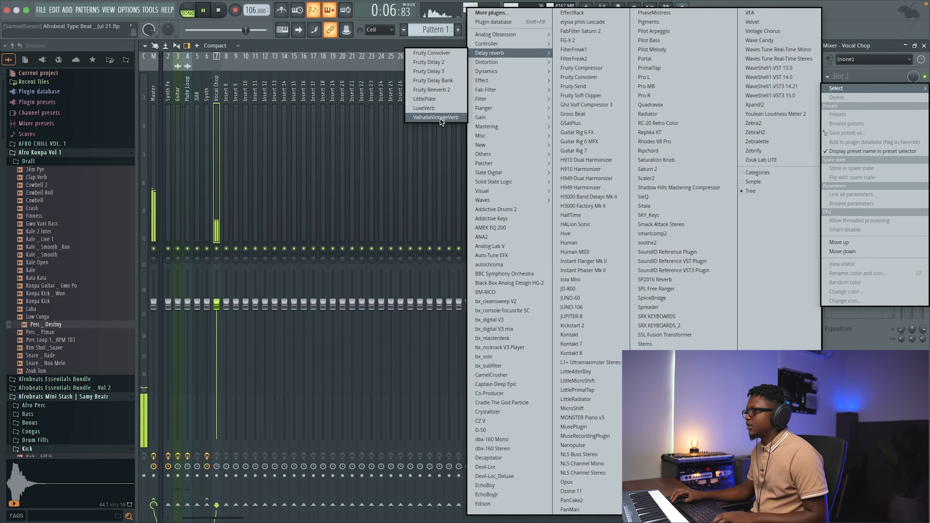
{"action": "left_click", "coordinate": [440, 119]}
{"action": "left_click_drag", "start_coordinate": [176, 170], "coordinate": [198, 240]}
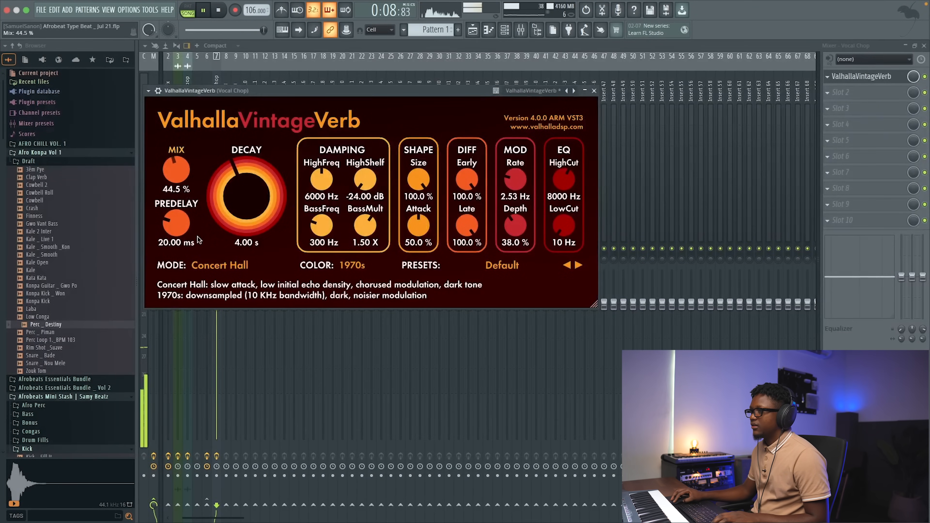
{"action": "left_click", "coordinate": [251, 243]}
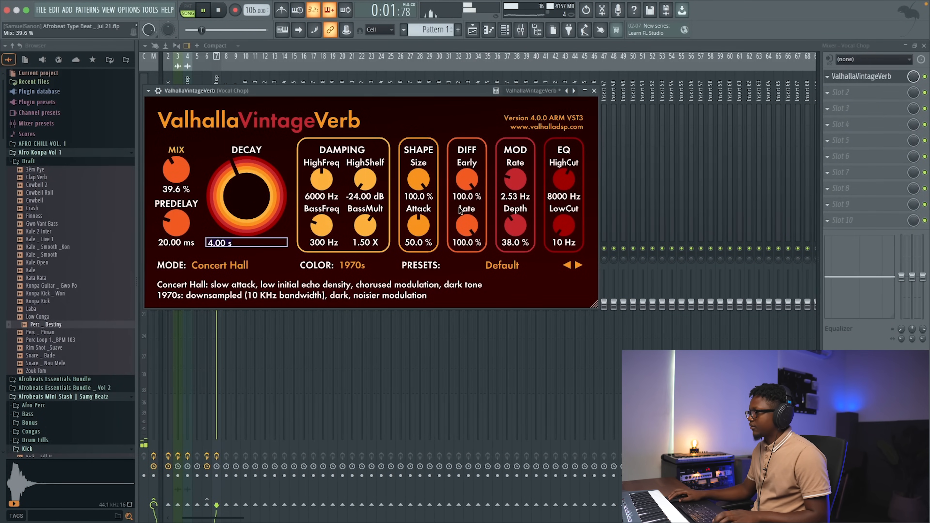
{"action": "type", "text": "4.5"}
{"action": "key", "text": "Return"}
{"action": "left_click_drag", "start_coordinate": [564, 226], "coordinate": [567, 205]}
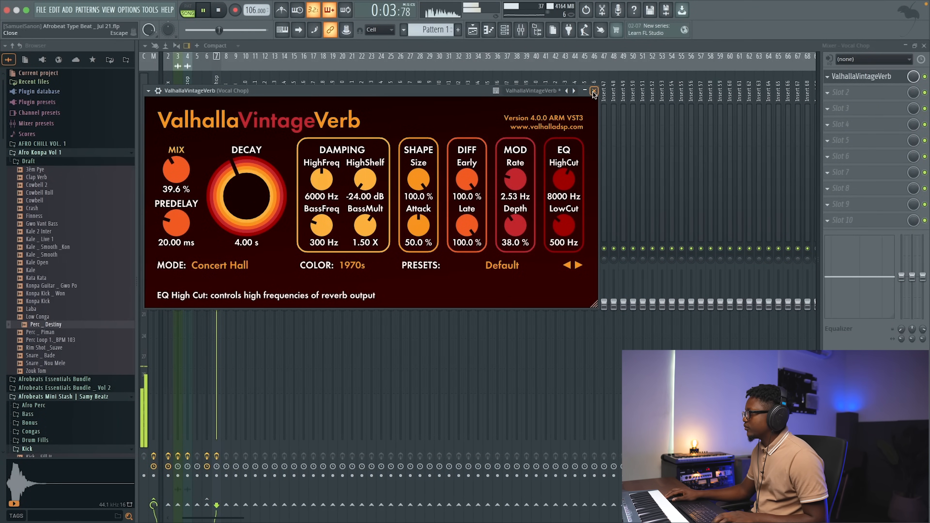
{"action": "left_click", "coordinate": [594, 91]}
{"action": "left_click", "coordinate": [924, 46]}
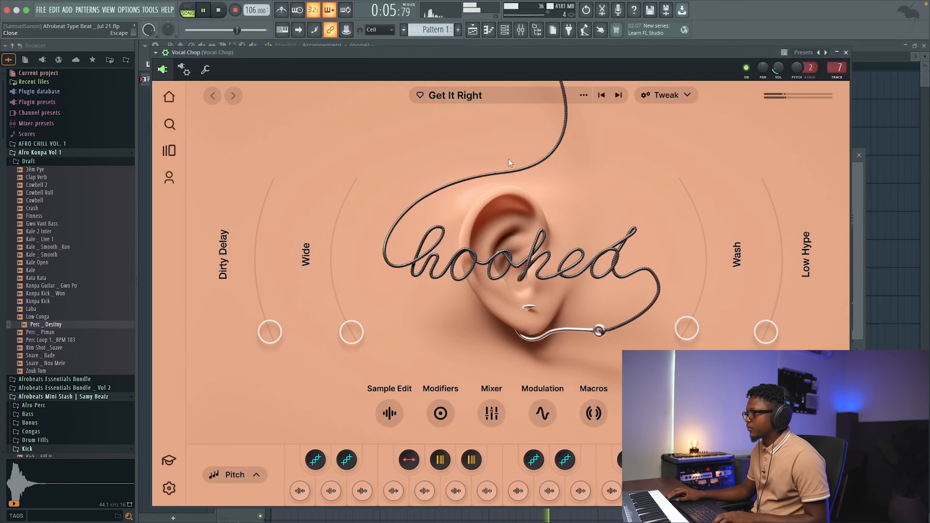
- Reopen the Vocal Chop instrument and review its session key settings and channel volume while listening to the loop
{"action": "left_click", "coordinate": [845, 52]}
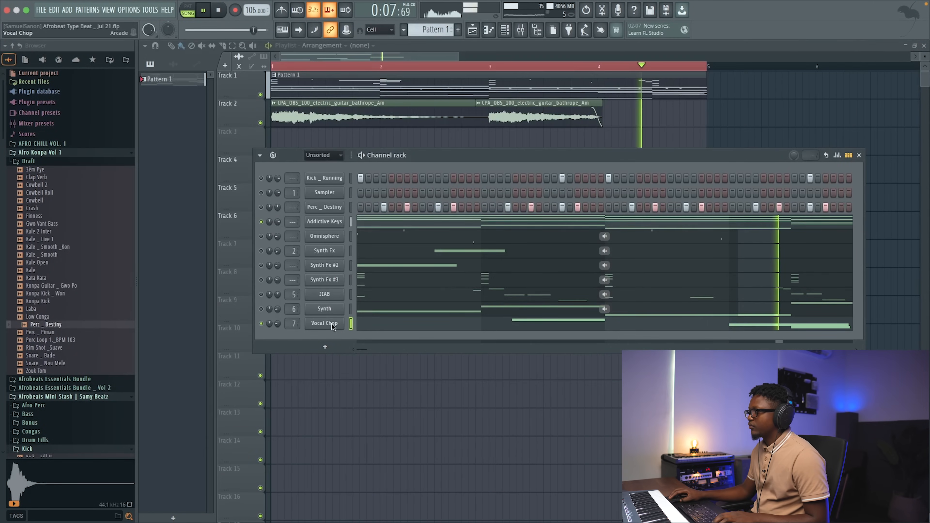
{"action": "left_click", "coordinate": [318, 321]}
{"action": "key", "text": "space"}
{"action": "left_click", "coordinate": [799, 474]}
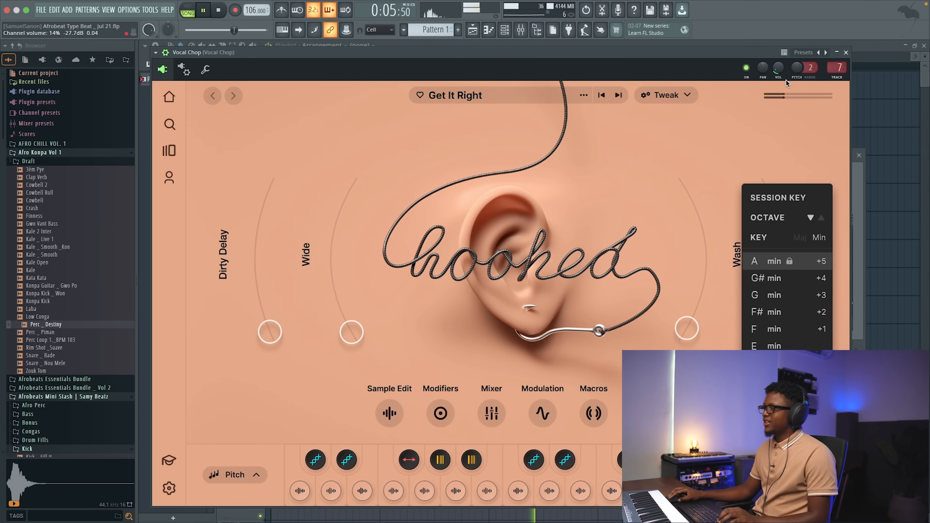
{"action": "left_click", "coordinate": [847, 53]}
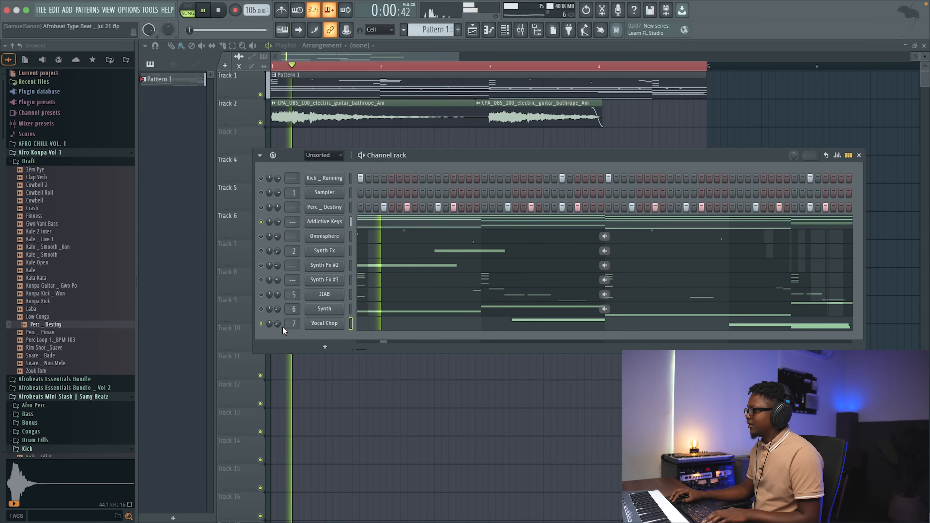
{"action": "key", "text": "space"}
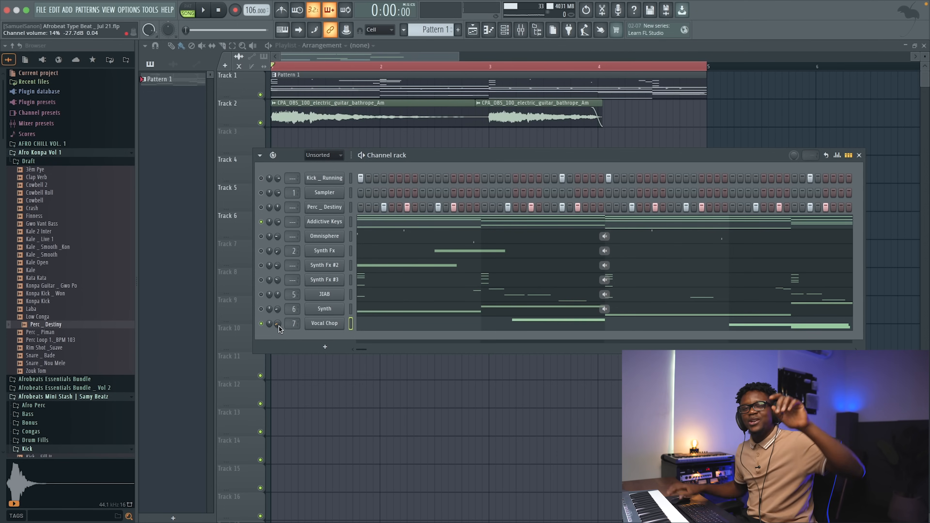
{"action": "left_click", "coordinate": [328, 326]}
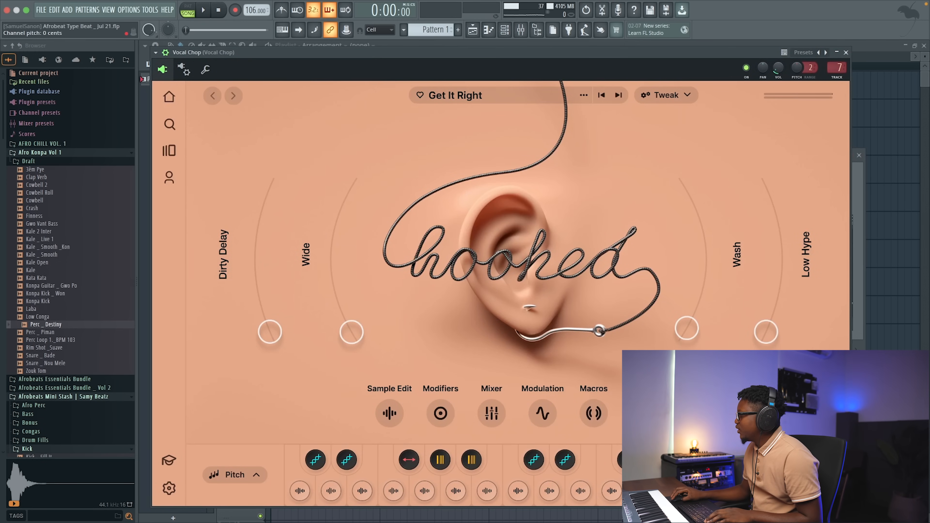
{"action": "left_click", "coordinate": [800, 474]}
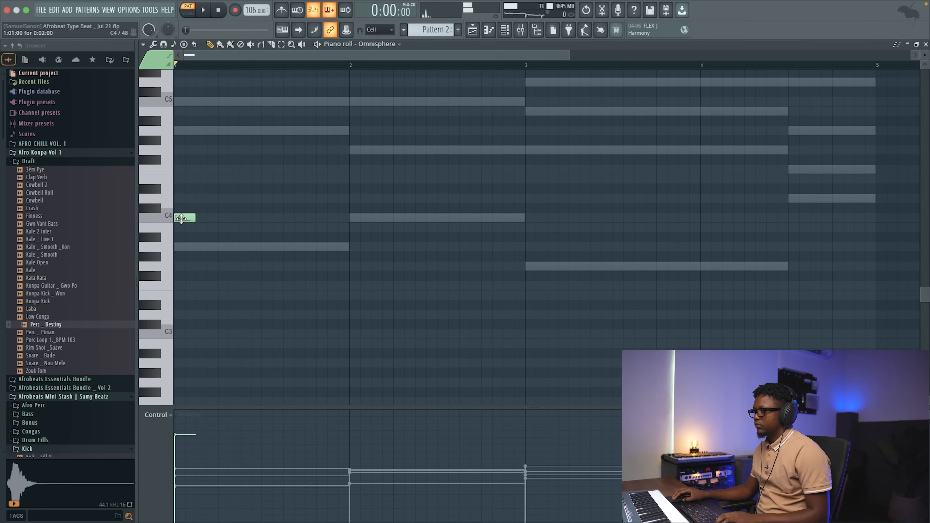
- Move the opening Omnisphere note of Pattern 2 up to C6, check it in playback, and lower its velocity
{"action": "left_click_drag", "start_coordinate": [181, 218], "coordinate": [180, 132]}
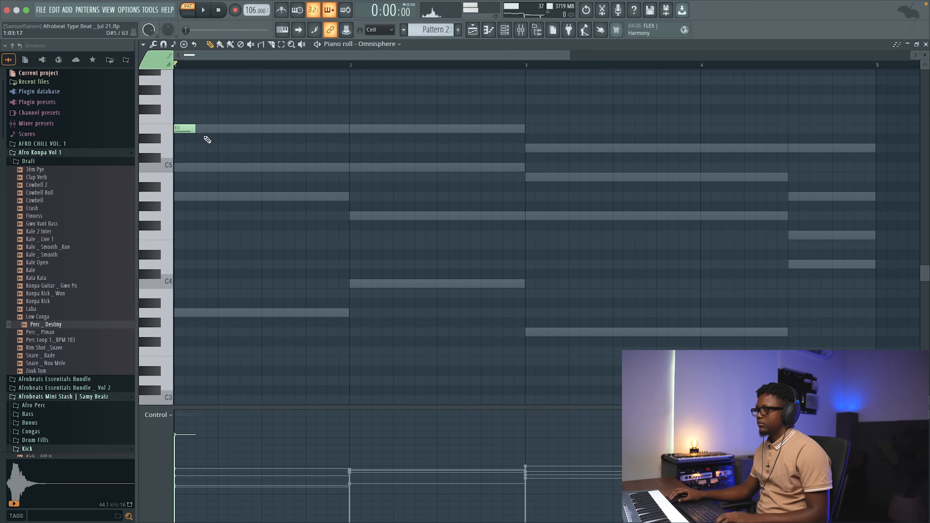
{"action": "left_click_drag", "start_coordinate": [184, 163], "coordinate": [184, 168]}
{"action": "scroll", "coordinate": [176, 257], "scroll_direction": "up", "scroll_amount": 4}
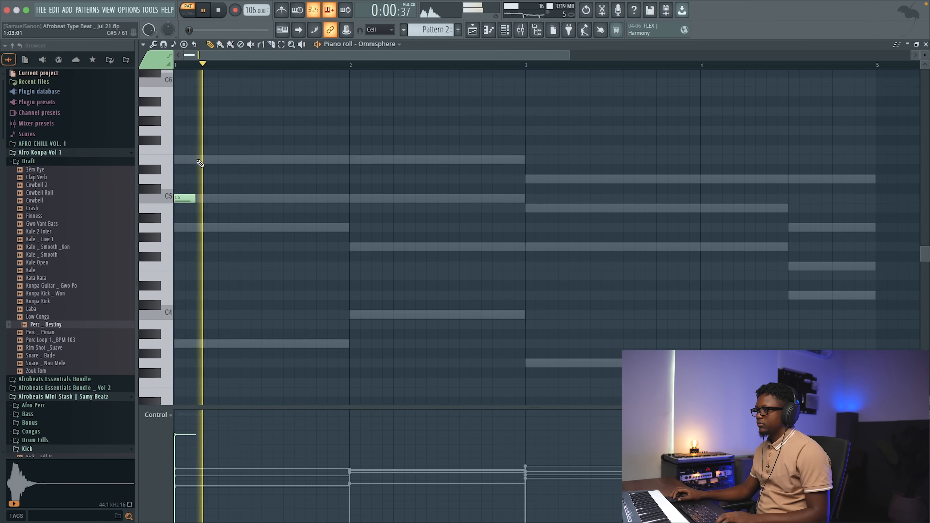
{"action": "left_click_drag", "start_coordinate": [184, 310], "coordinate": [183, 194]}
{"action": "key", "text": "space"}
{"action": "key", "text": "space"}
{"action": "left_click_drag", "start_coordinate": [182, 442], "coordinate": [179, 473]}
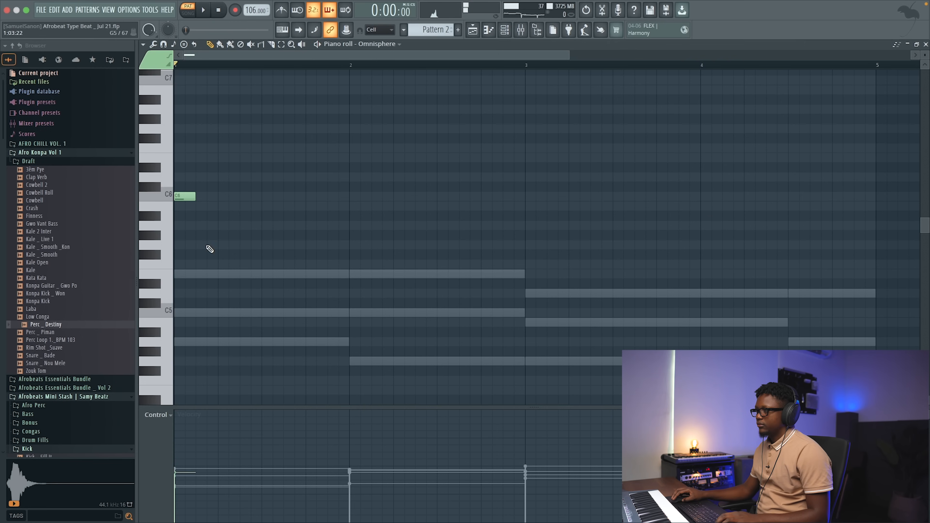
- Add E6, C6 and A5 notes after the opening note in bar 1 of the Omnisphere melody and play it back
{"action": "left_click", "coordinate": [225, 161]}
{"action": "scroll", "coordinate": [238, 191], "scroll_direction": "up", "scroll_amount": 2}
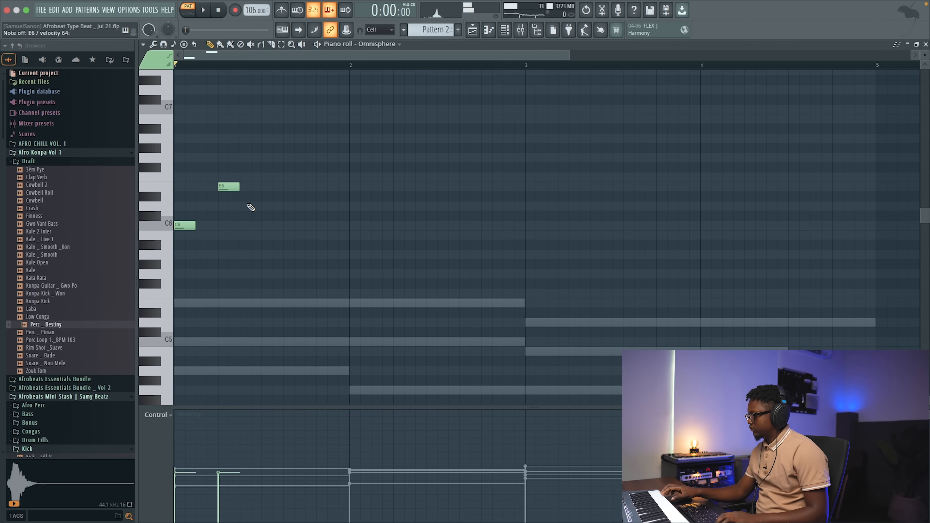
{"action": "left_click_drag", "start_coordinate": [266, 226], "coordinate": [246, 231]}
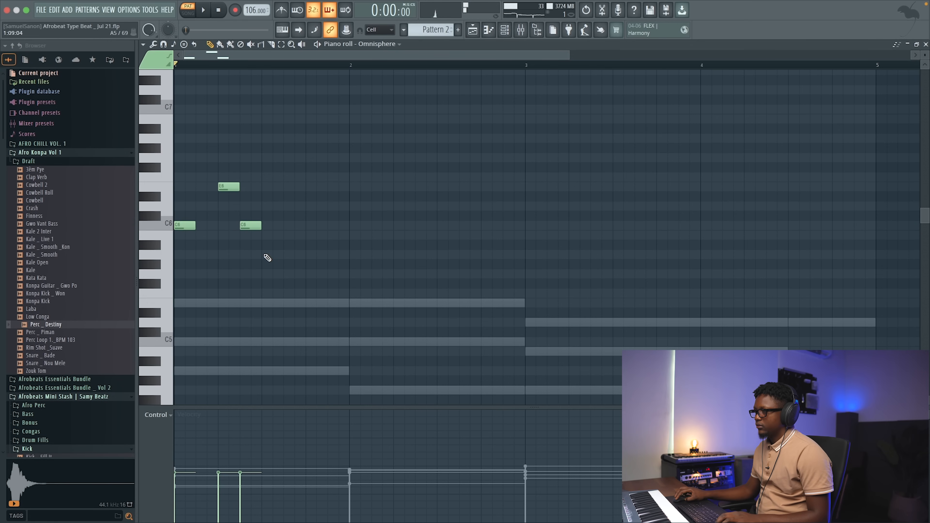
{"action": "key", "text": "space"}
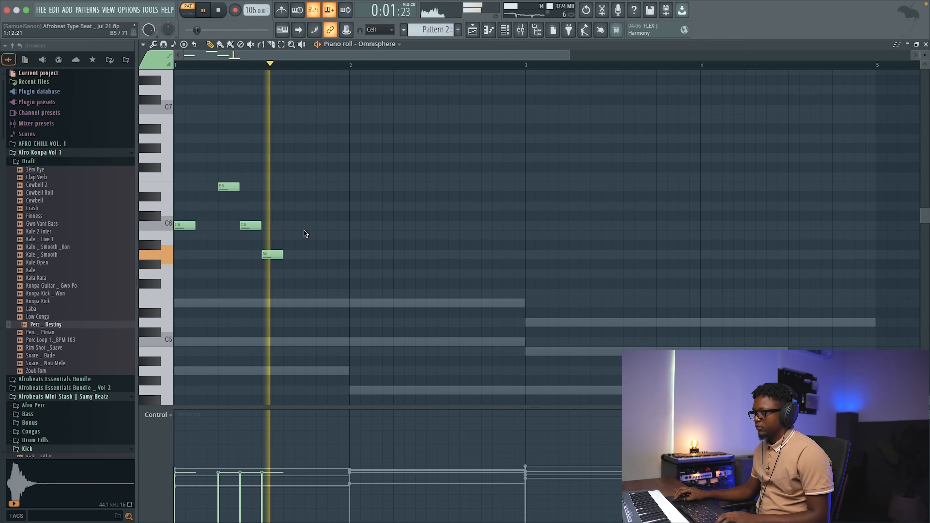
{"action": "key", "text": "space"}
- Duplicate the E6, C6 and A5 notes directly after the originals in bar 1 and play the phrase
{"action": "left_click_drag", "start_coordinate": [306, 269], "coordinate": [216, 181]}
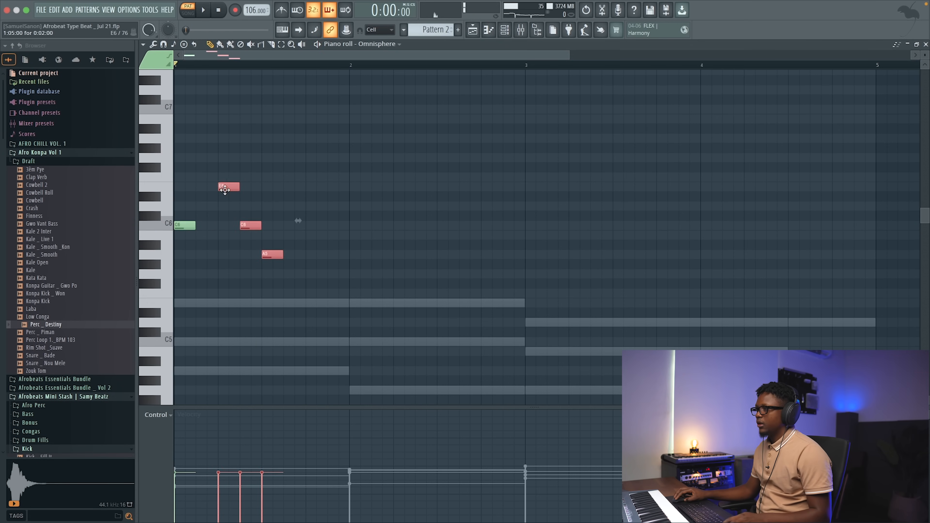
{"action": "key", "text": "ctrl+b"}
{"action": "left_click_drag", "start_coordinate": [309, 193], "coordinate": [290, 194]}
{"action": "key", "text": "space"}
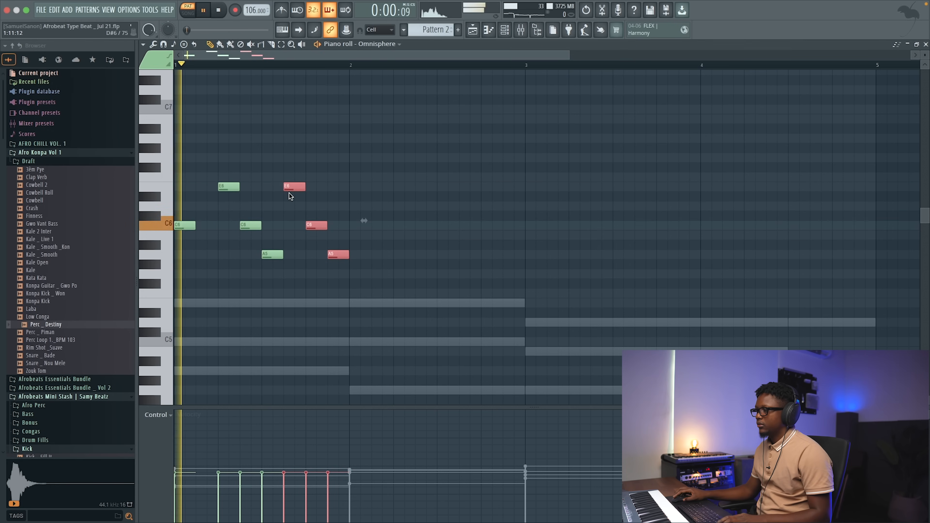
{"action": "scroll", "coordinate": [289, 194], "scroll_direction": "right", "scroll_amount": 1}
{"action": "key", "text": "space"}
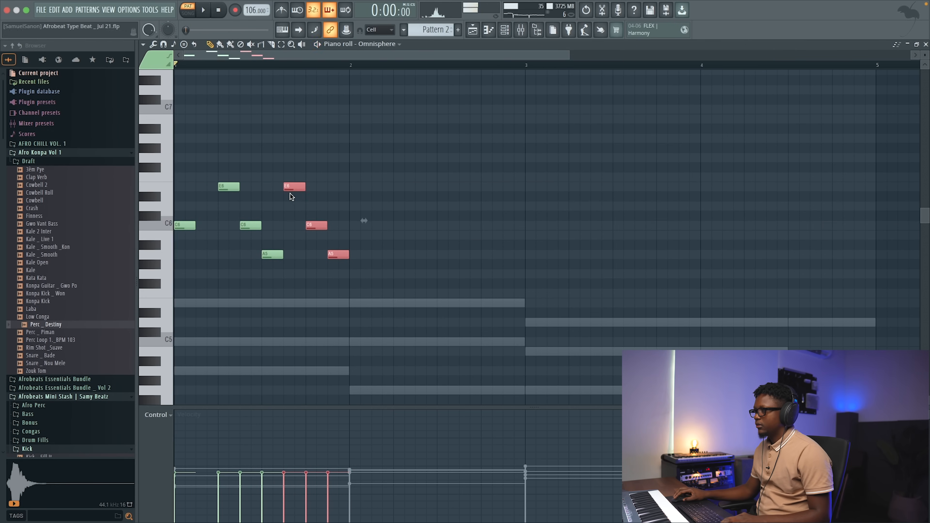
- Shift the copied notes an eighth note later and delete the copied A5 that falls at the start of bar 2
{"action": "left_click_drag", "start_coordinate": [289, 187], "coordinate": [311, 187]}
{"action": "key", "text": "space"}
{"action": "right_click", "coordinate": [360, 256]}
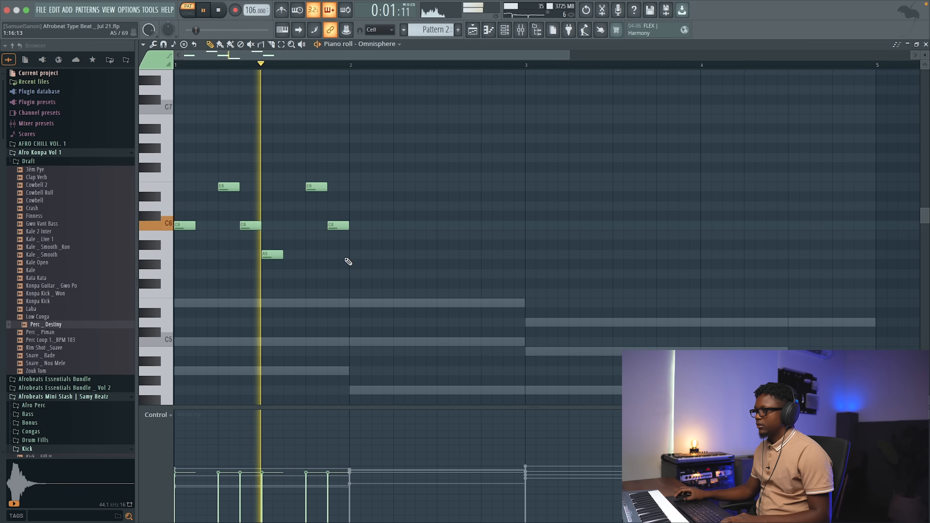
{"action": "key", "text": "space"}
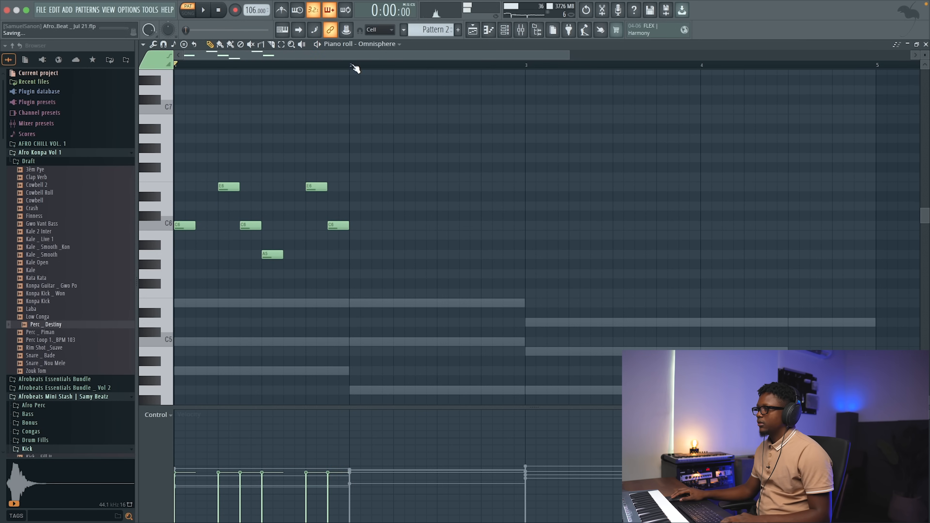
- Try an A5 note at the start of bar 2 and audition the phrase
{"action": "key", "text": "space"}
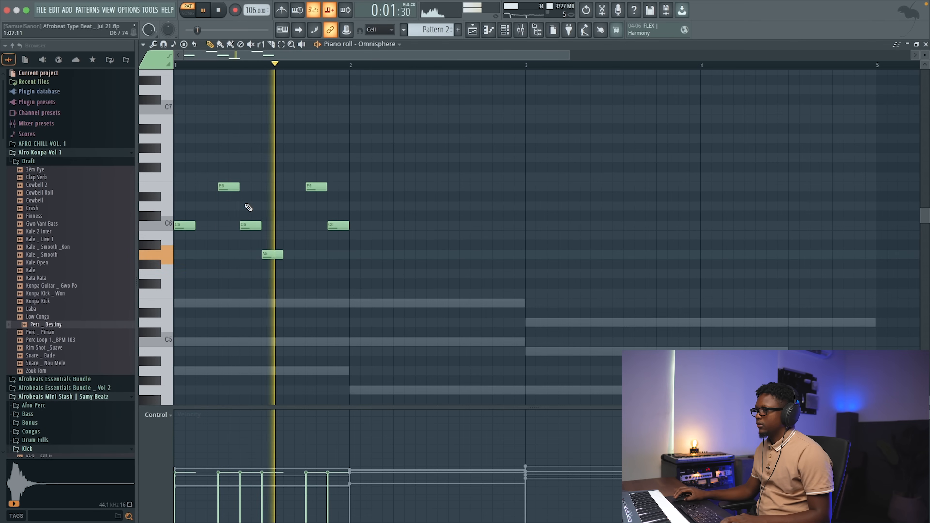
{"action": "key", "text": "space"}
{"action": "left_click_drag", "start_coordinate": [359, 245], "coordinate": [220, 165]}
{"action": "key", "text": "space"}
{"action": "key", "text": "space"}
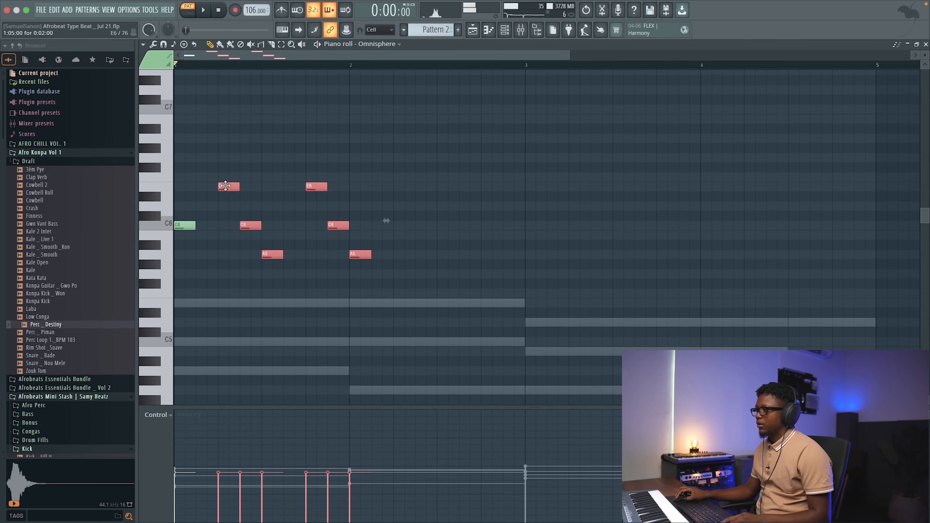
{"action": "left_click", "coordinate": [243, 173]}
{"action": "key", "text": "space"}
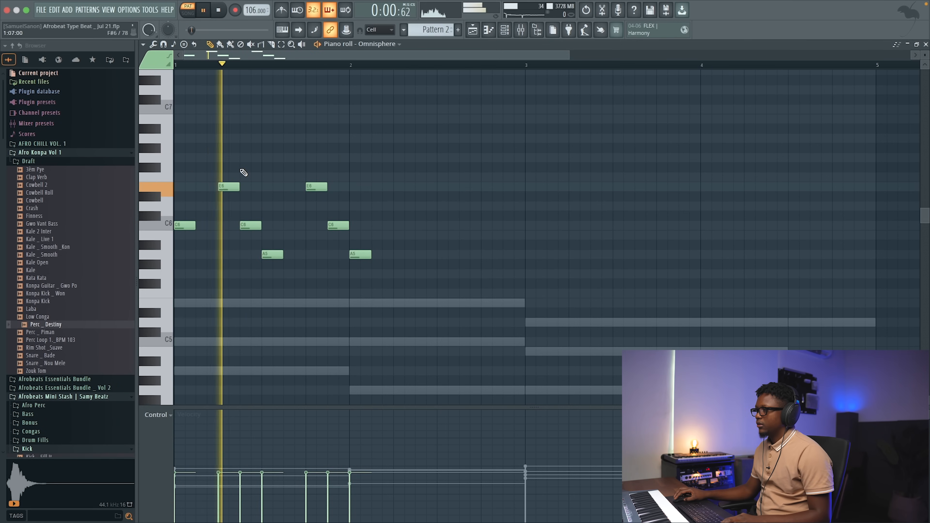
{"action": "key", "text": "space"}
{"action": "left_click_drag", "start_coordinate": [381, 274], "coordinate": [298, 164]}
{"action": "left_click", "coordinate": [391, 257]}
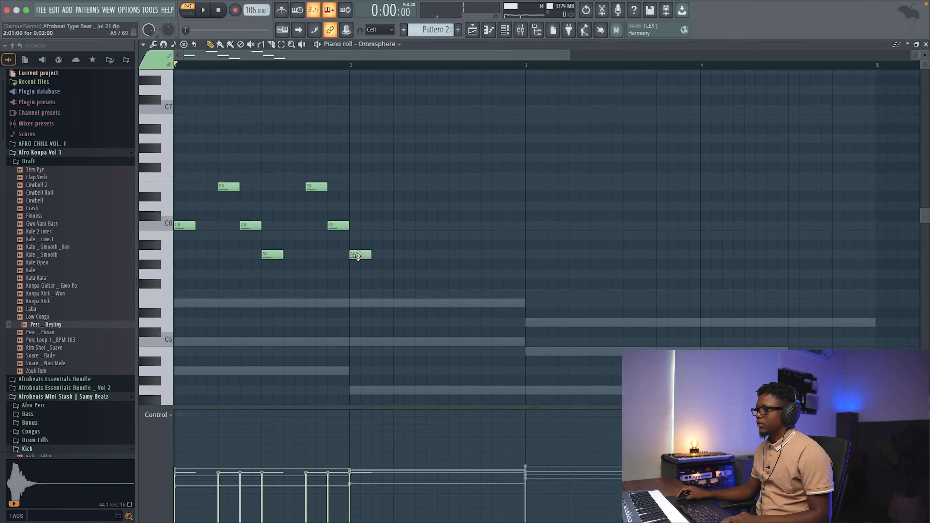
- Duplicate the second half of bar 1 twice to fill bar 2, listen to it, and clear the time selection
{"action": "left_click_drag", "start_coordinate": [351, 67], "coordinate": [251, 69]}
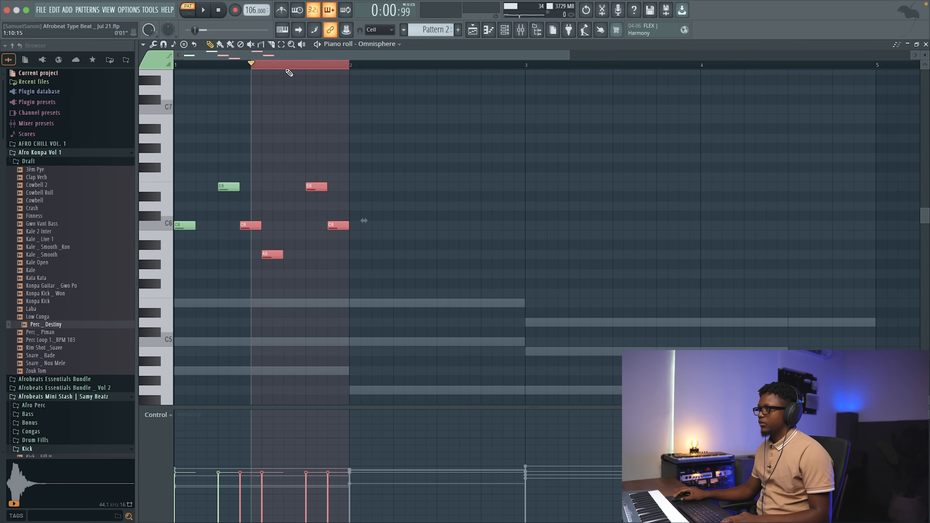
{"action": "left_click_drag", "start_coordinate": [350, 69], "coordinate": [269, 67]}
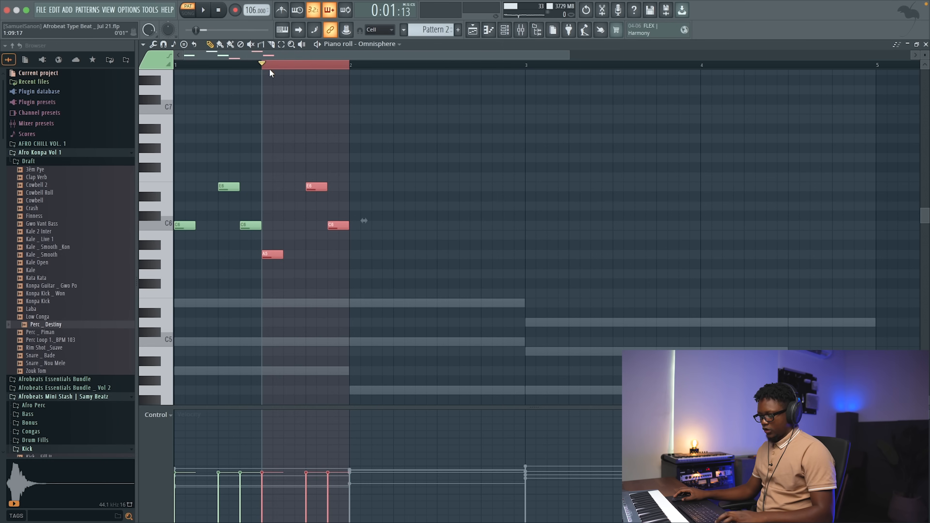
{"action": "key", "text": "ctrl+b"}
{"action": "key", "text": "ctrl+b"}
{"action": "key", "text": "ctrl+d"}
{"action": "key", "text": "space"}
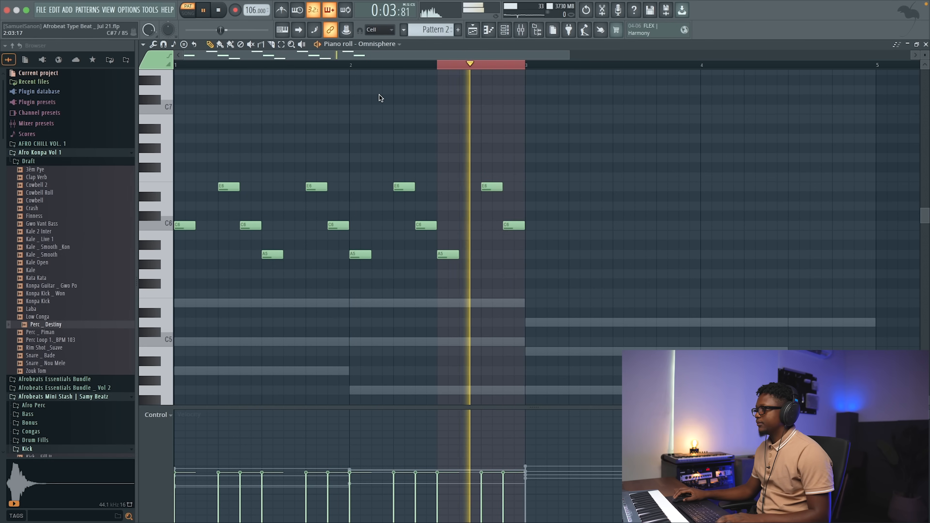
{"action": "key", "text": "space"}
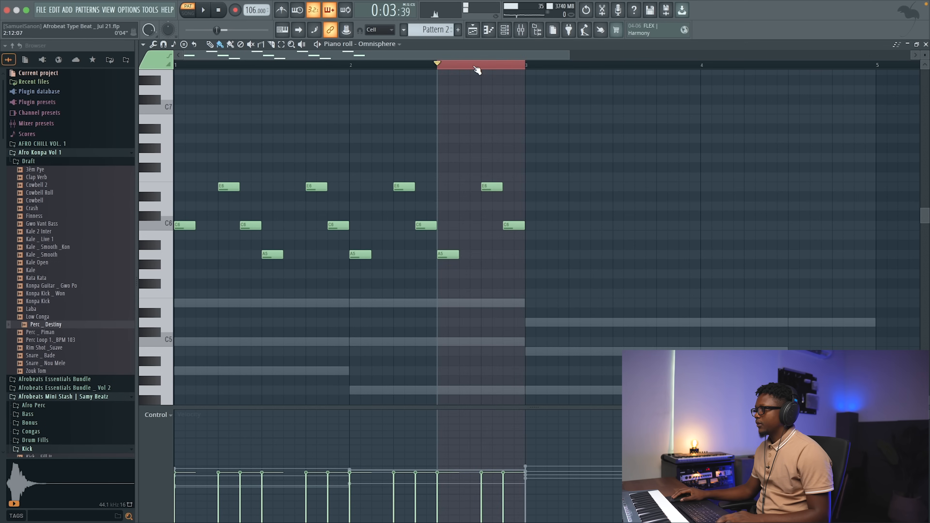
{"action": "left_click", "coordinate": [459, 70]}
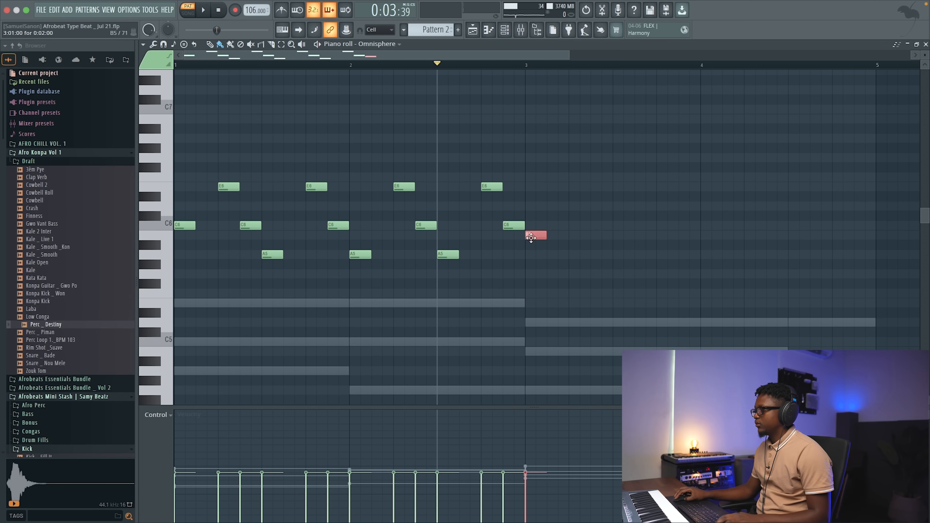
- Try a B5 note at the start of bar 3 and audition it
{"action": "key", "text": "space"}
{"action": "key", "text": "space"}
{"action": "left_click_drag", "start_coordinate": [528, 201], "coordinate": [505, 240]}
{"action": "key", "text": "space"}
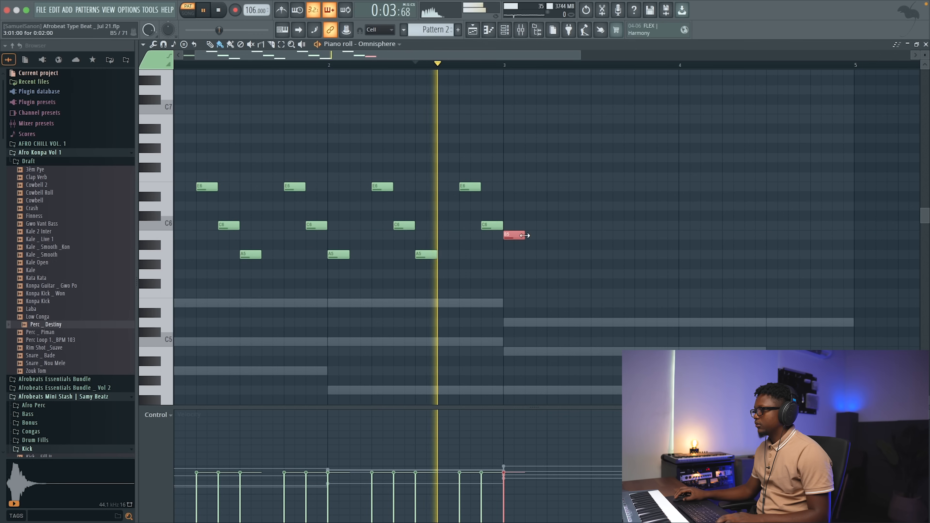
{"action": "key", "text": "space"}
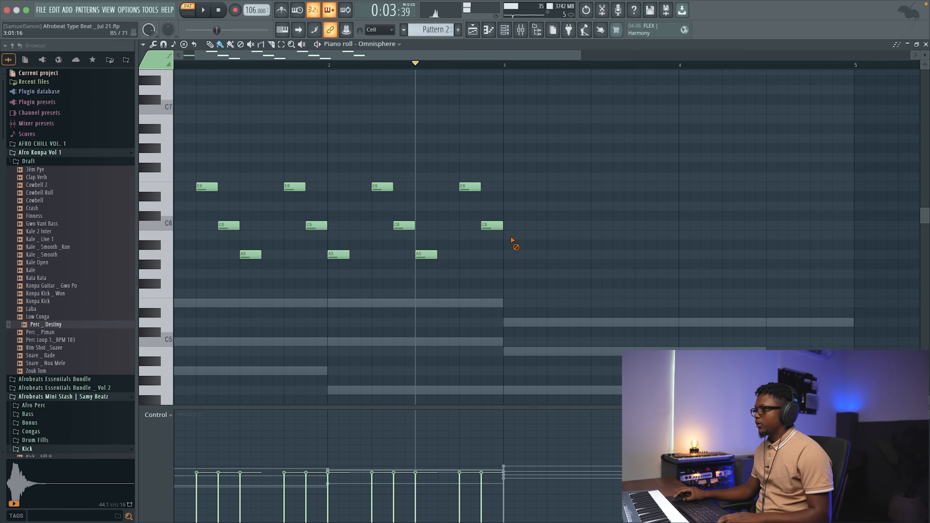
- Duplicate the full two-bar melody into bars 3 and 4 and play it back
{"action": "left_click_drag", "start_coordinate": [512, 67], "coordinate": [10, 60]}
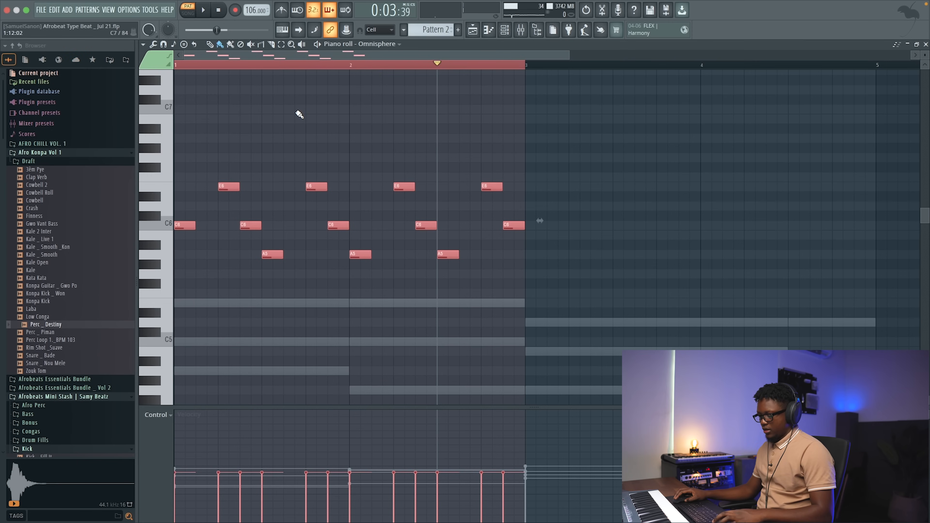
{"action": "key", "text": "ctrl+b"}
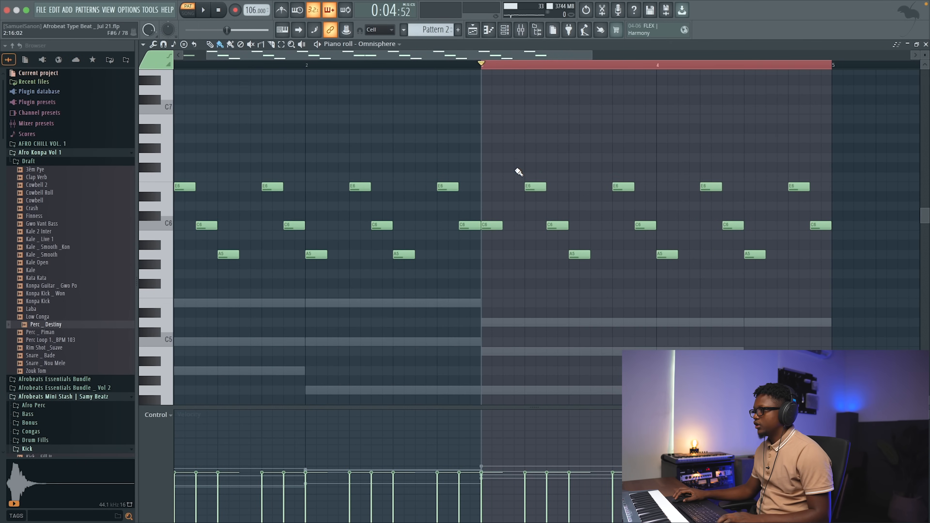
{"action": "scroll", "coordinate": [517, 172], "scroll_direction": "up", "scroll_amount": 3}
{"action": "key", "text": "space"}
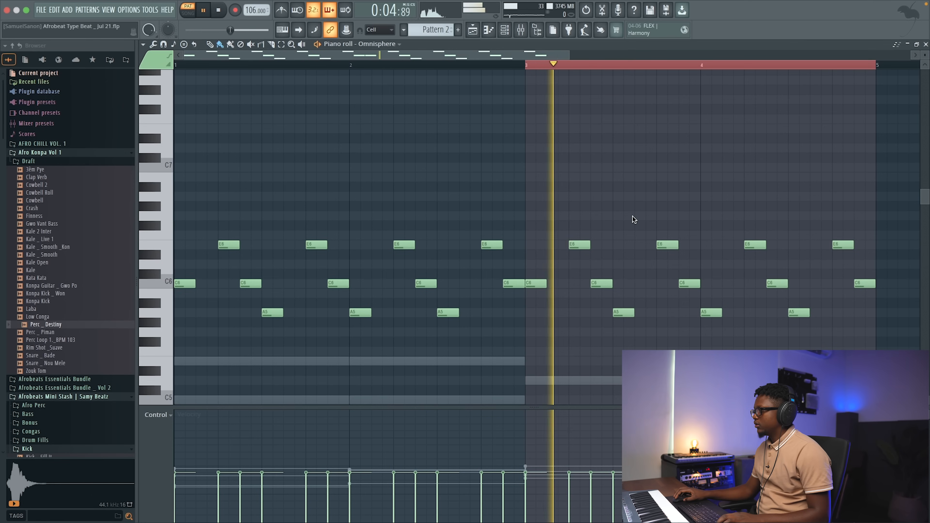
- Lower the first note of bar 3 from the C6 row to B5 and check it in playback
{"action": "left_click_drag", "start_coordinate": [867, 288], "coordinate": [536, 293]}
{"action": "key", "text": "space"}
{"action": "key", "text": "space"}
{"action": "key", "text": "ctrl+z"}
{"action": "left_click", "coordinate": [582, 279]}
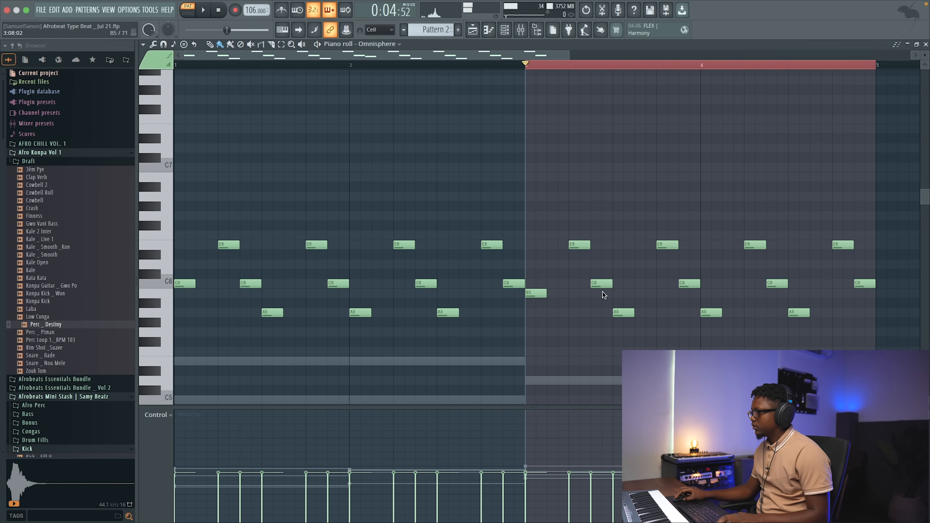
{"action": "left_click", "coordinate": [471, 65]}
{"action": "key", "text": "space"}
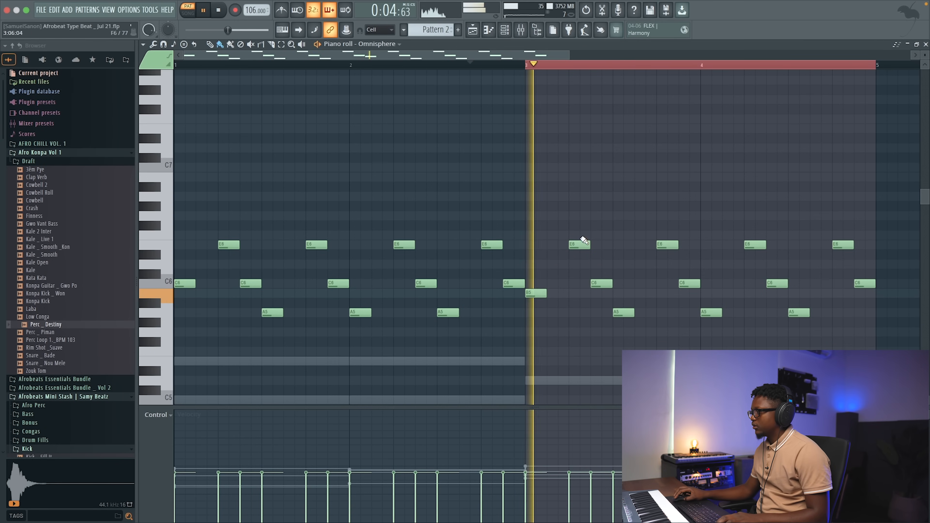
{"action": "key", "text": "space"}
- Raise the three A5 notes in bars 3 and 4 to B5 and listen to the melody with the selection cleared
{"action": "left_click_drag", "start_coordinate": [621, 298], "coordinate": [622, 293]}
{"action": "key", "text": "space"}
{"action": "left_click_drag", "start_coordinate": [843, 324], "coordinate": [707, 293]}
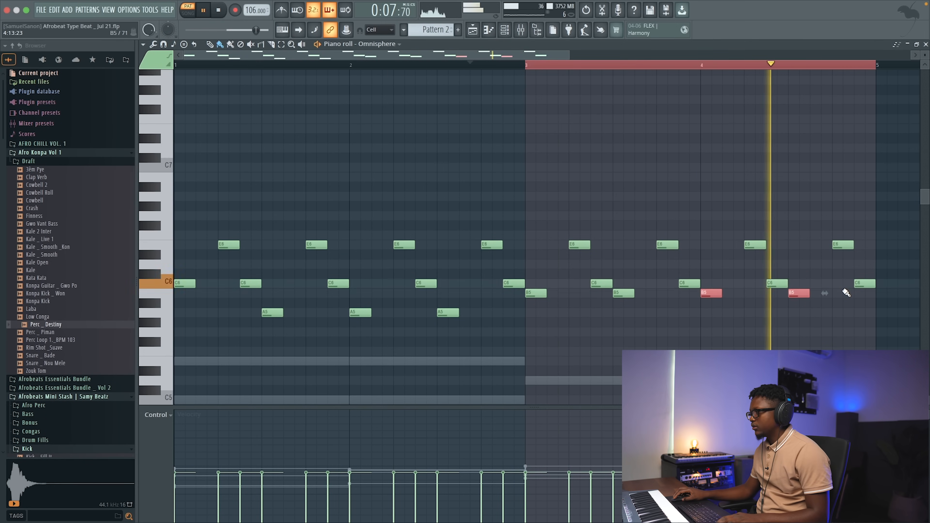
{"action": "key", "text": "space"}
{"action": "key", "text": "ctrl+d"}
{"action": "key", "text": "space"}
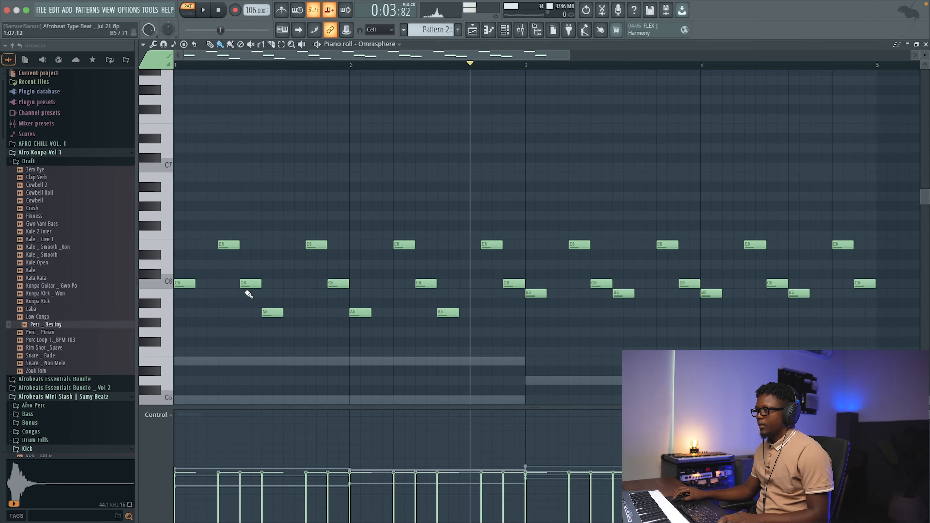
- Lower the opening note of bar 1 to A5, play the melody from the start, and close the piano roll
{"action": "left_click_drag", "start_coordinate": [179, 282], "coordinate": [179, 312]}
{"action": "left_click", "coordinate": [193, 66]}
{"action": "key", "text": "space"}
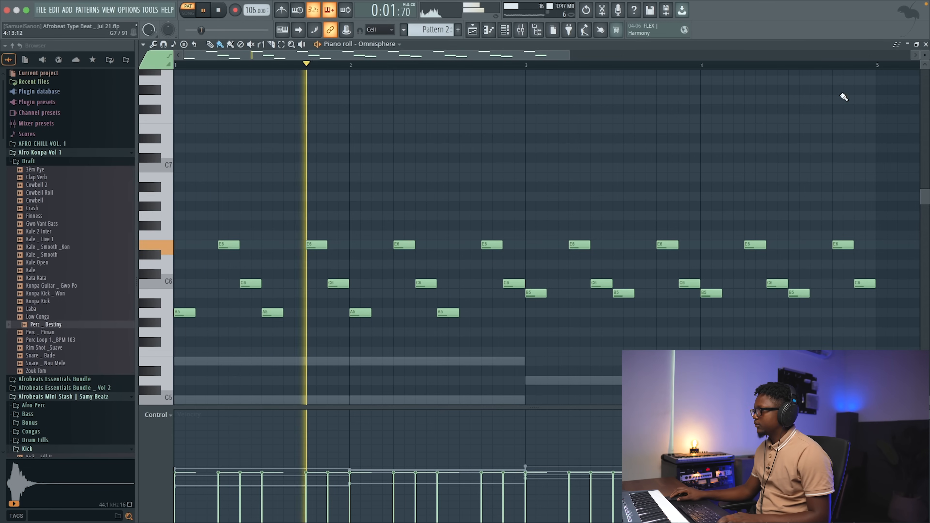
{"action": "left_click", "coordinate": [924, 44]}
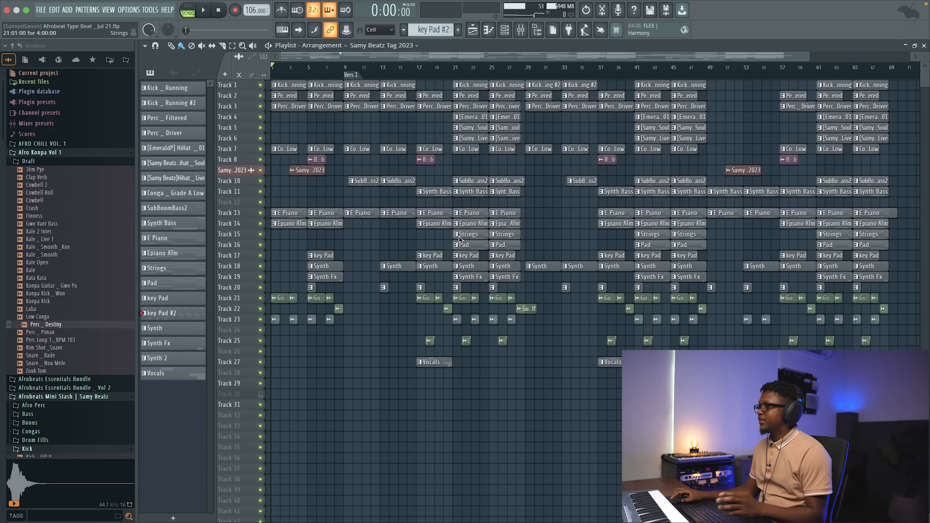
- Solo the three hi-hat tracks, Track 4 to Track 6, in the playlist and play from bar 21
{"action": "left_click", "coordinate": [260, 117], "text": "ctrl"}
{"action": "left_click", "coordinate": [260, 139]}
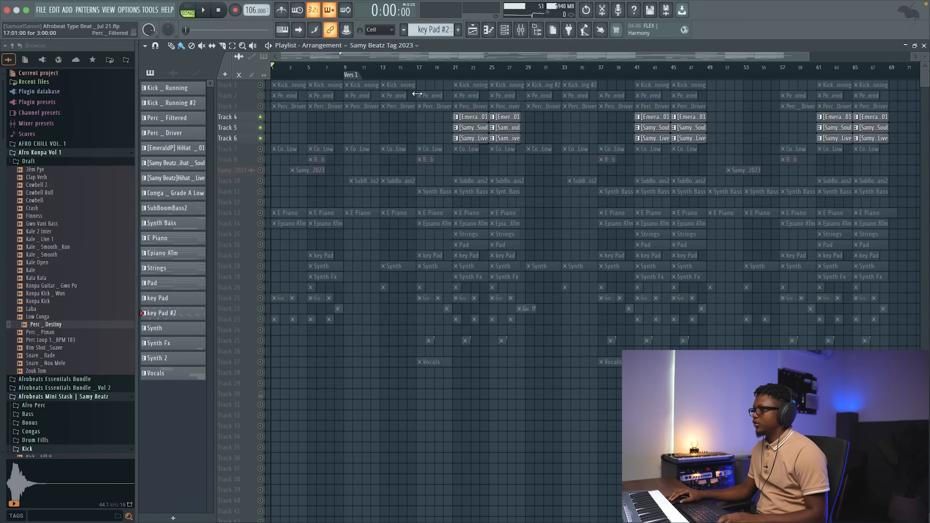
{"action": "left_click", "coordinate": [451, 76]}
{"action": "key", "text": "space"}
- Examine the [EmeraldP] HiHat steps in the channel rack and the Hihat _ Soul notes in the piano roll during playback
{"action": "left_click", "coordinate": [469, 117]}
{"action": "left_click", "coordinate": [504, 34]}
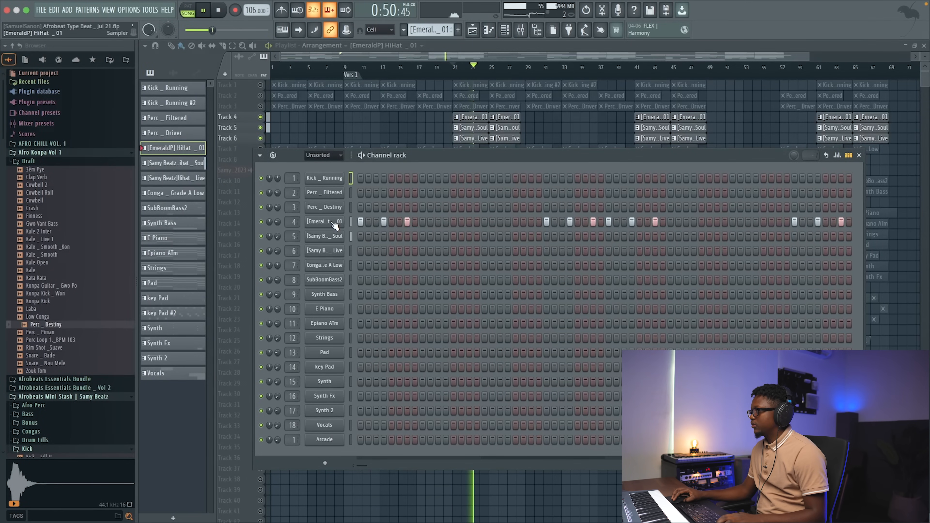
{"action": "double_click", "coordinate": [471, 130]}
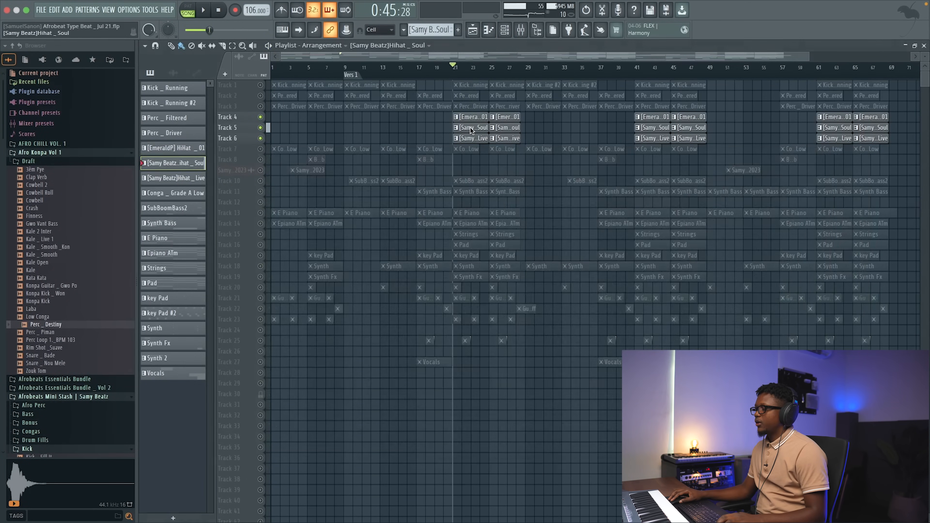
{"action": "left_click", "coordinate": [925, 44]}
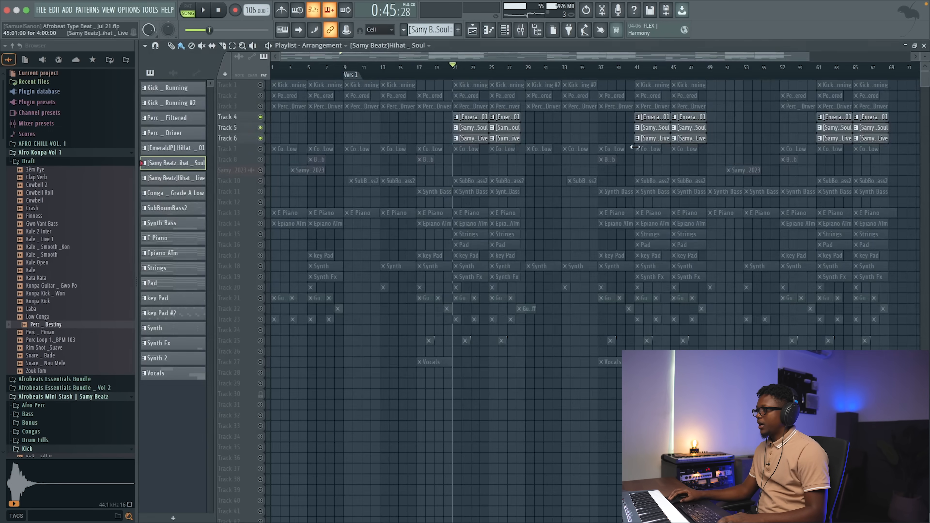
{"action": "left_click", "coordinate": [505, 34]}
{"action": "right_click", "coordinate": [320, 236]}
{"action": "left_click", "coordinate": [360, 241]}
{"action": "key", "text": "space"}
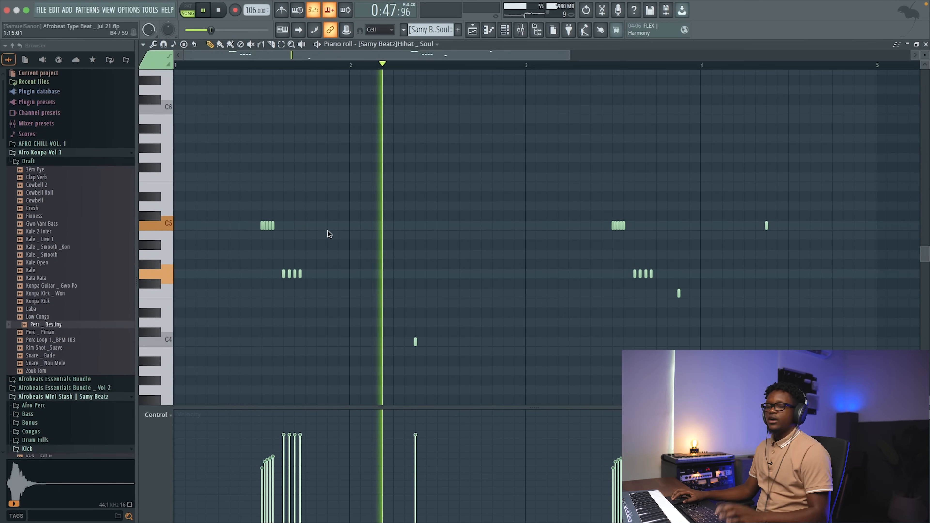
{"action": "key", "text": "space"}
- Close the hi-hat piano roll, add the Conga Track 7 to the soloed tracks, and play from bar 21
{"action": "left_click", "coordinate": [925, 44]}
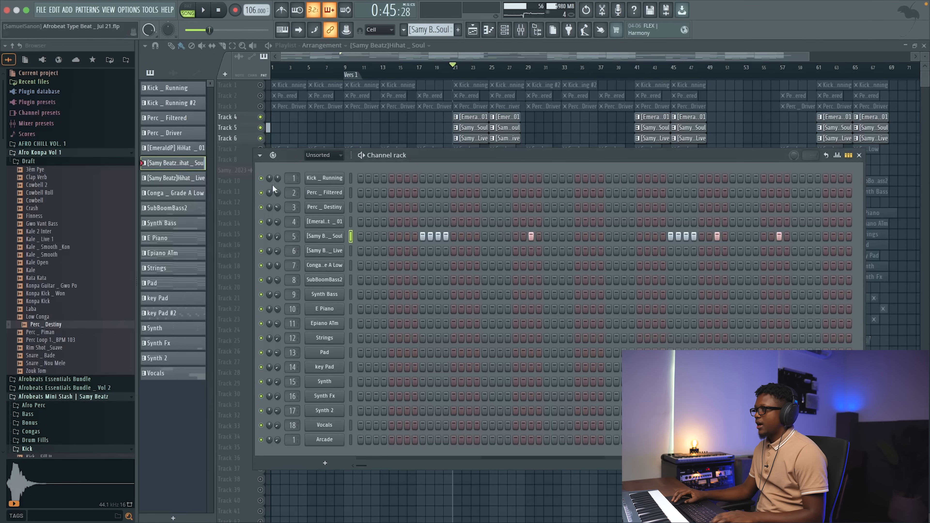
{"action": "key", "text": "F6"}
{"action": "key", "text": "space"}
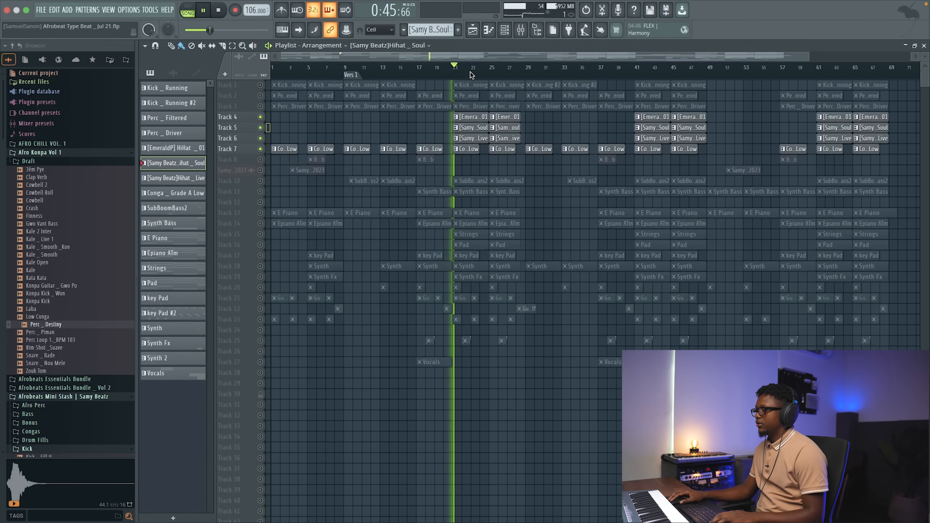
- Stop playback and clear the solo so that all playlist tracks are active again
{"action": "key", "text": "space"}
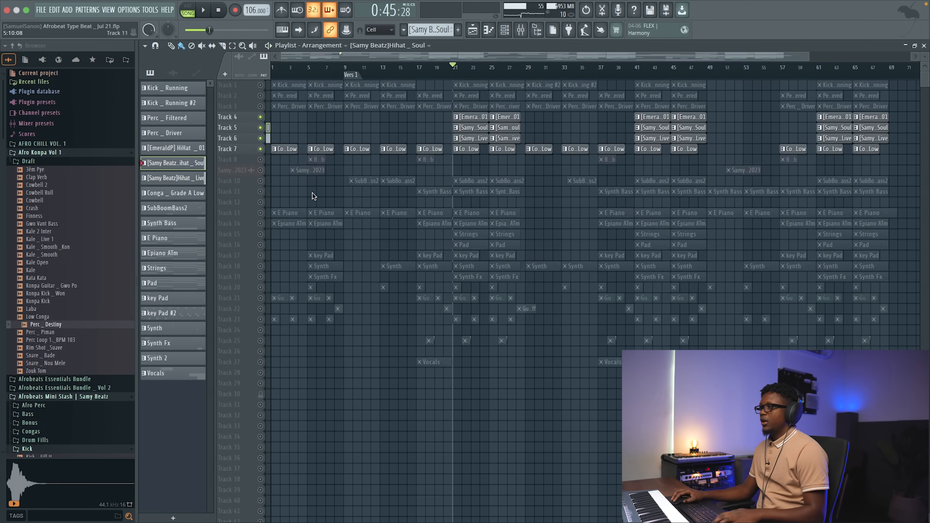
{"action": "right_click", "coordinate": [260, 202]}
{"action": "right_click", "coordinate": [260, 202]}
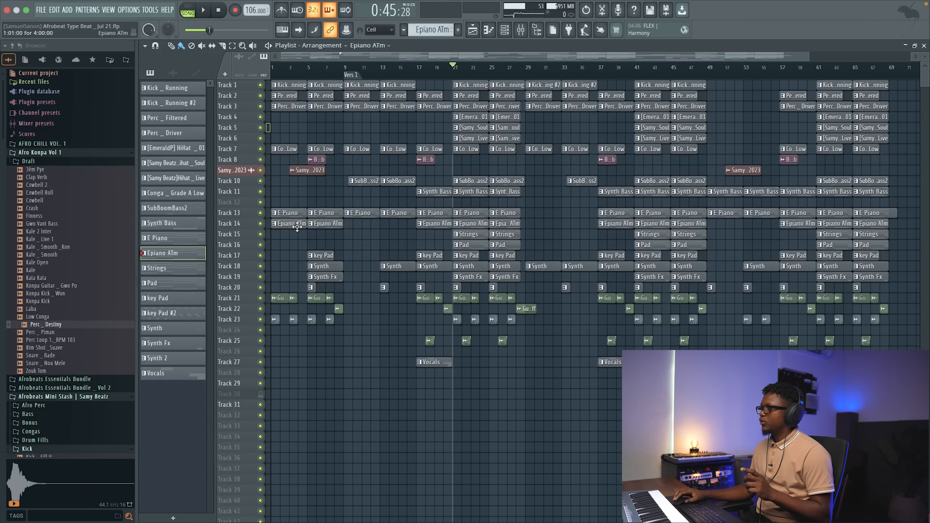
{"action": "left_click", "coordinate": [505, 29]}
{"action": "left_click", "coordinate": [325, 323]}
{"action": "left_click", "coordinate": [468, 112]}
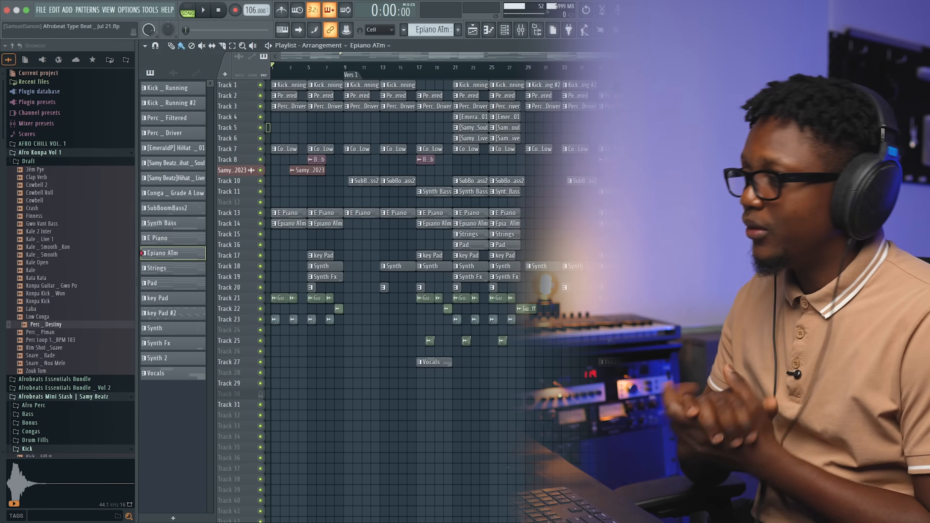
- Play the full arrangement from the start of the song to about bar 28 and stop playback
{"action": "key", "text": "space"}
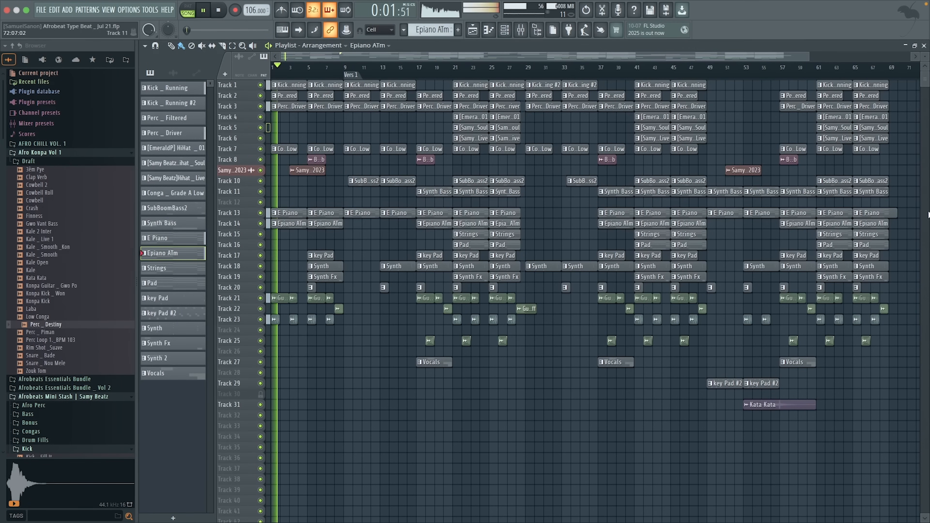
{"action": "left_click_drag", "start_coordinate": [809, 57], "coordinate": [748, 94]}
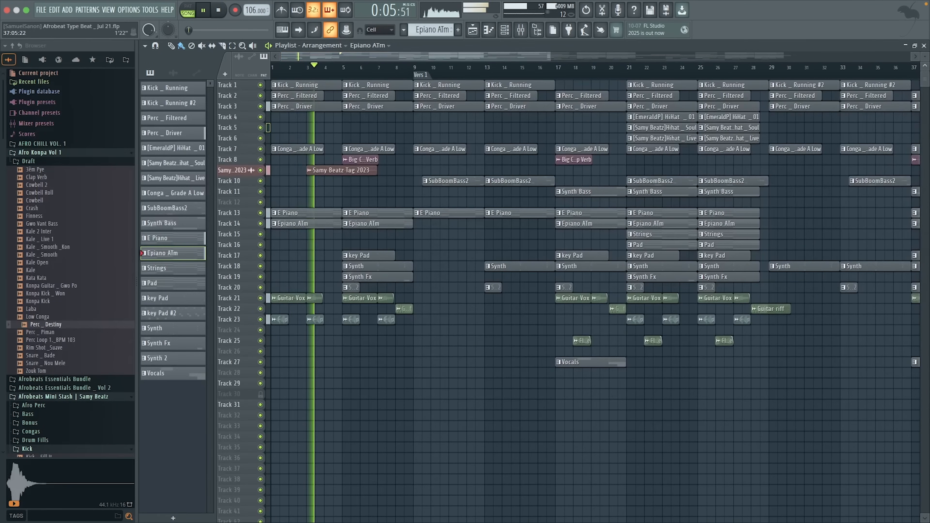
{"action": "scroll", "coordinate": [676, 142], "scroll_direction": "up", "scroll_amount": 3}
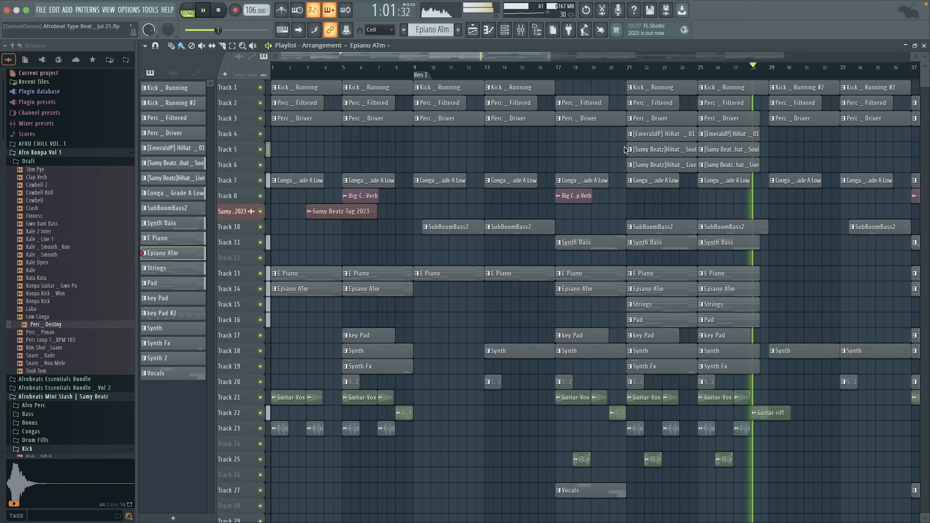
{"action": "key", "text": "space"}
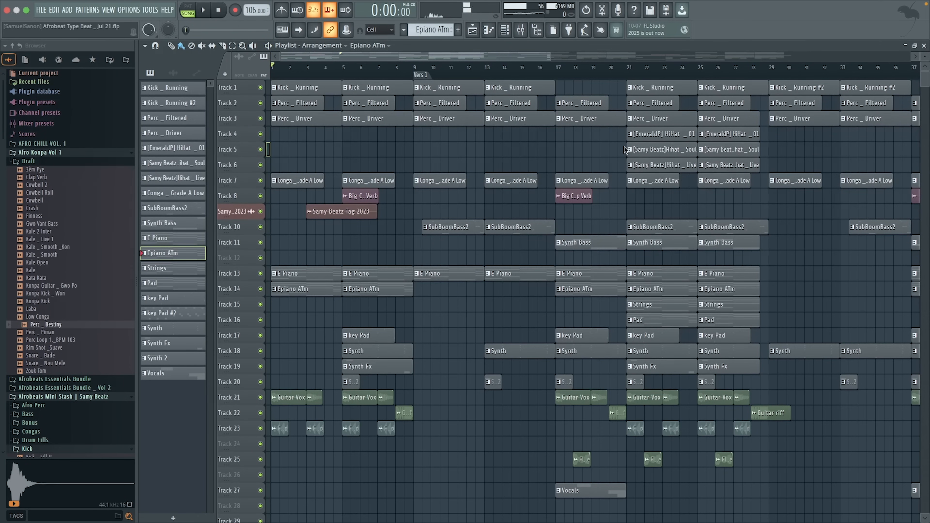